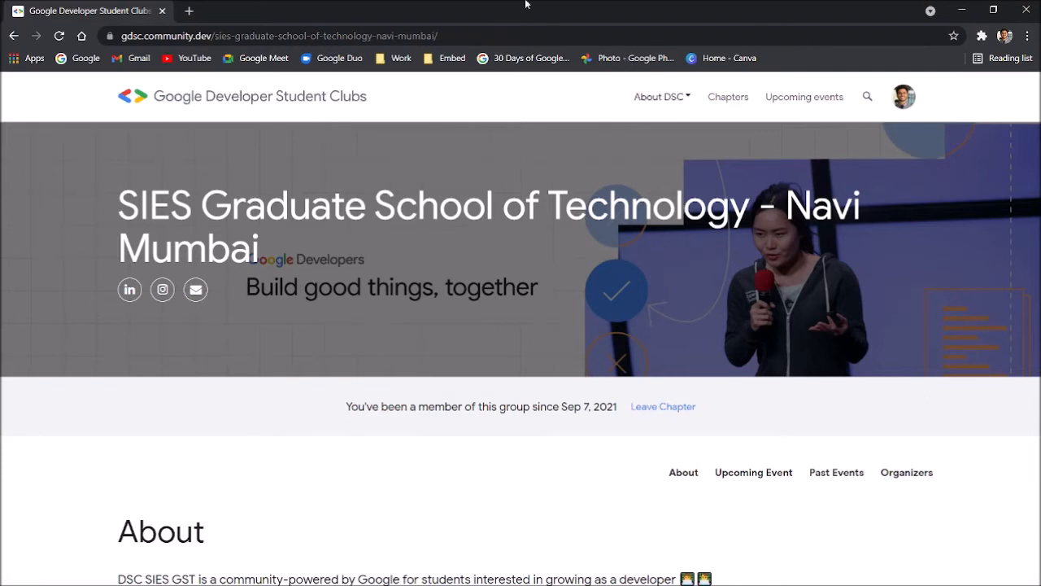
Open the Qwiklabs website at qwiklabs.com
{"action": "left_click", "coordinate": [442, 33]}
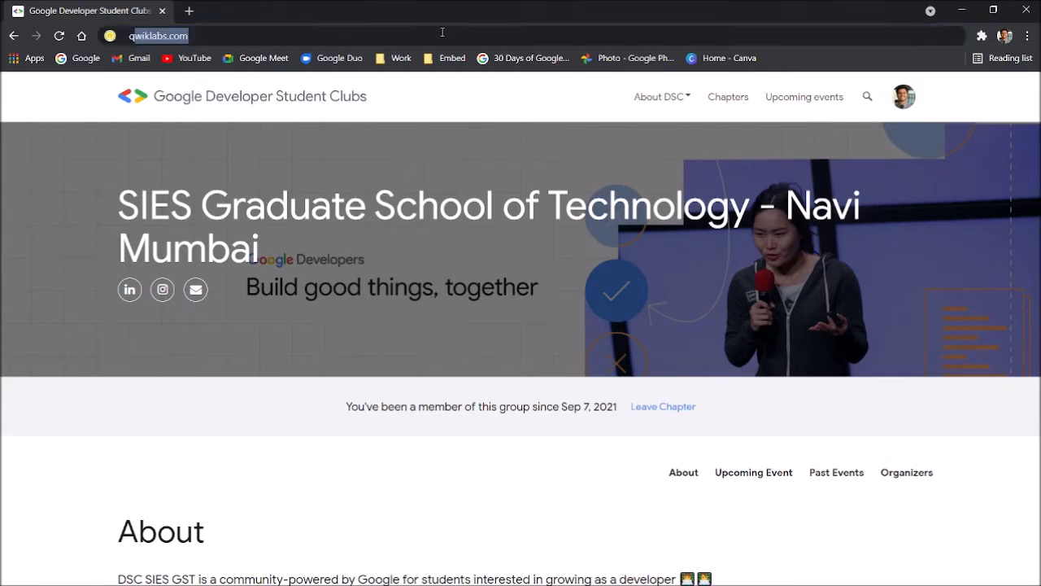
{"action": "type", "text": "qwi"}
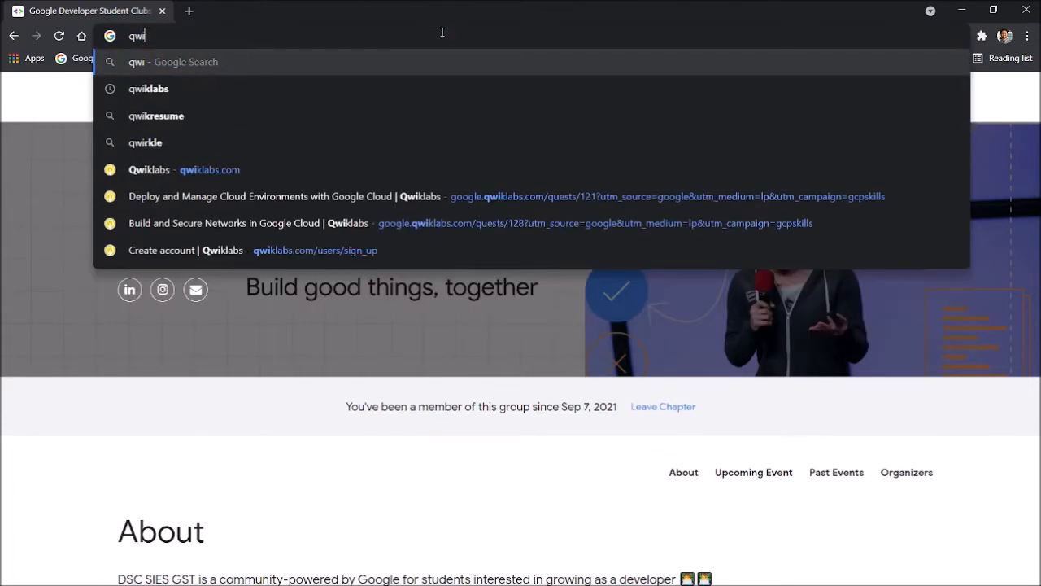
{"action": "key", "text": "Down"}
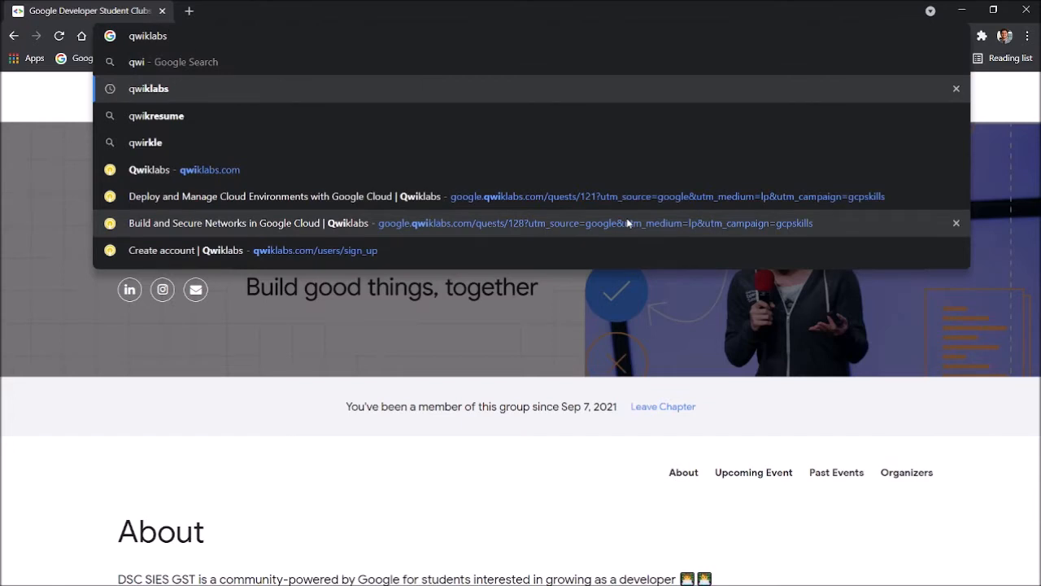
{"action": "left_click", "coordinate": [599, 167]}
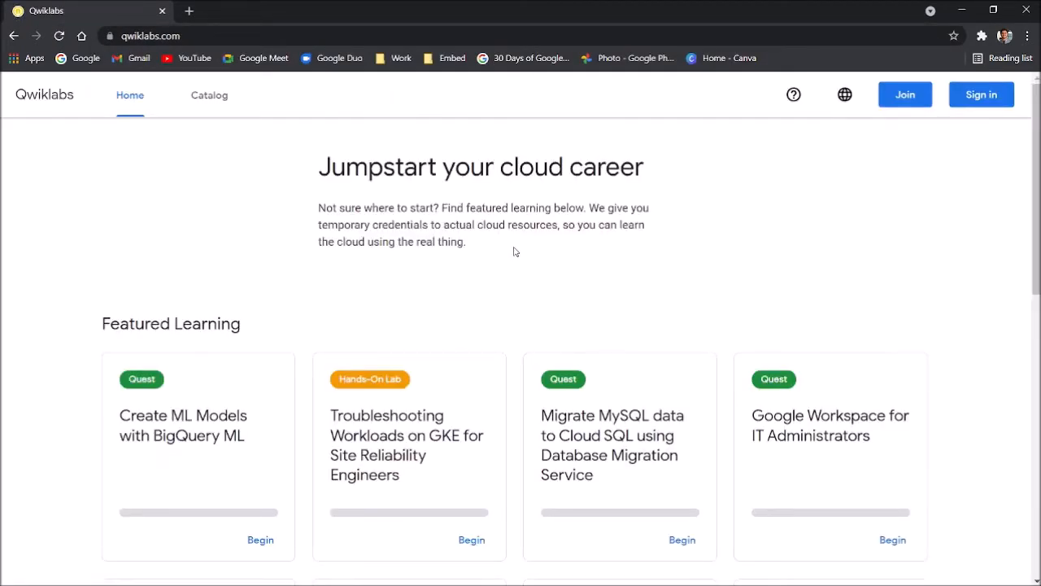
Join Qwiklabs by signing in with an existing personal Google account
{"action": "left_click", "coordinate": [917, 100]}
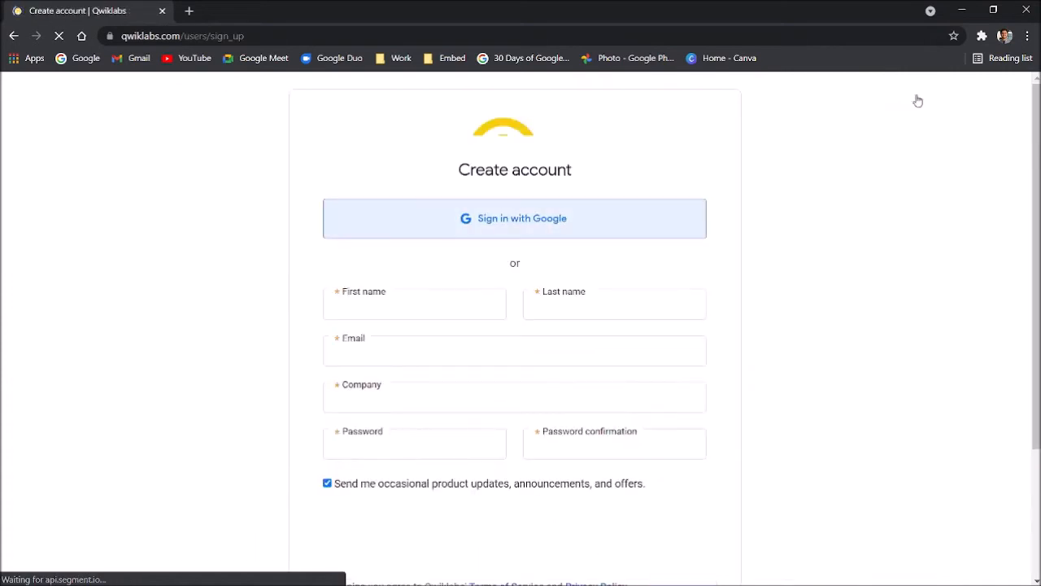
{"action": "left_click", "coordinate": [573, 232]}
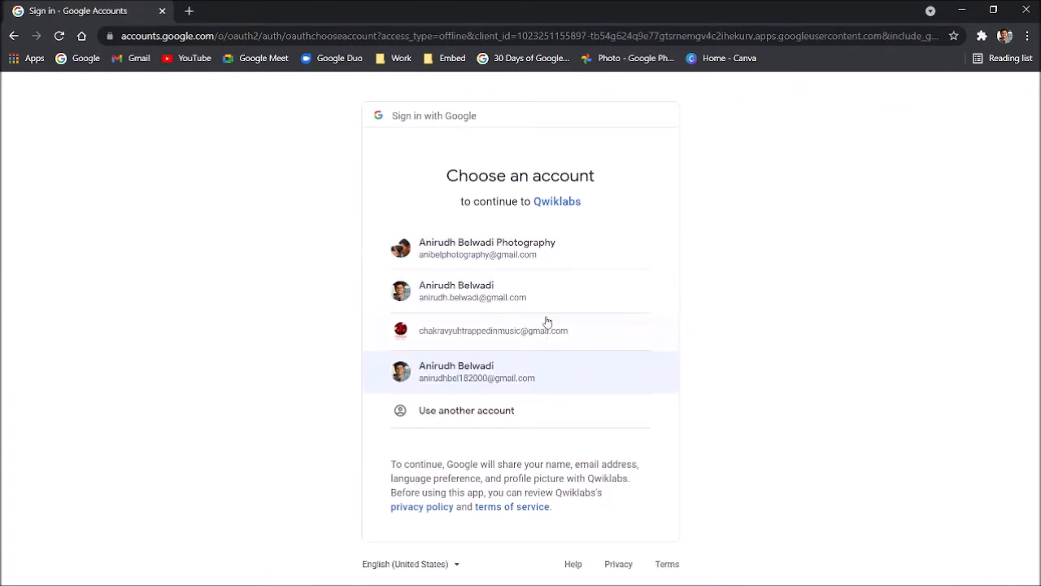
{"action": "left_click", "coordinate": [550, 304]}
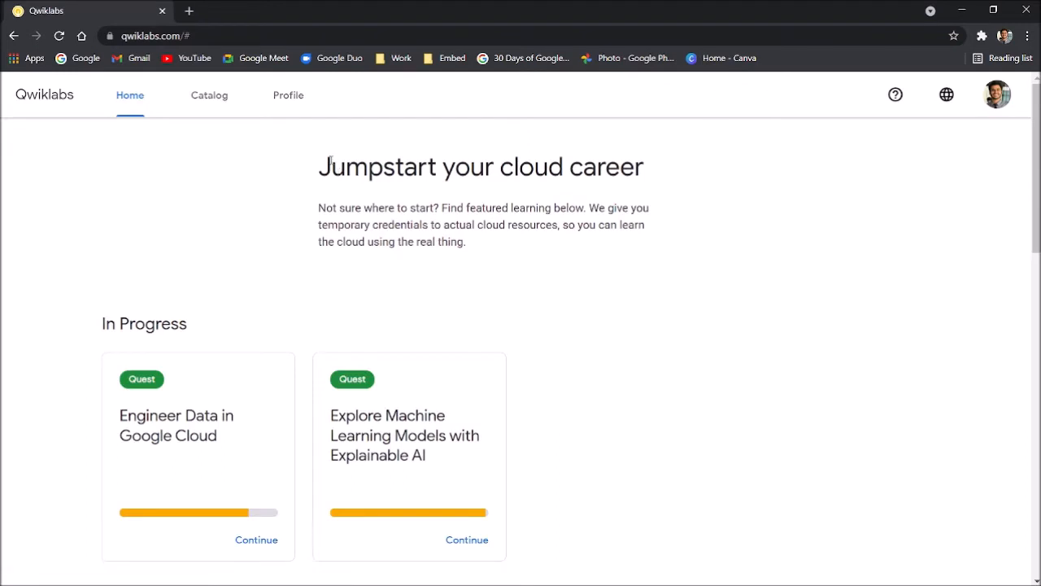
Search the Qwiklabs catalog for "virtual machine" and choose the suggestion "Creating a Virtual Machine"
{"action": "left_click", "coordinate": [209, 96]}
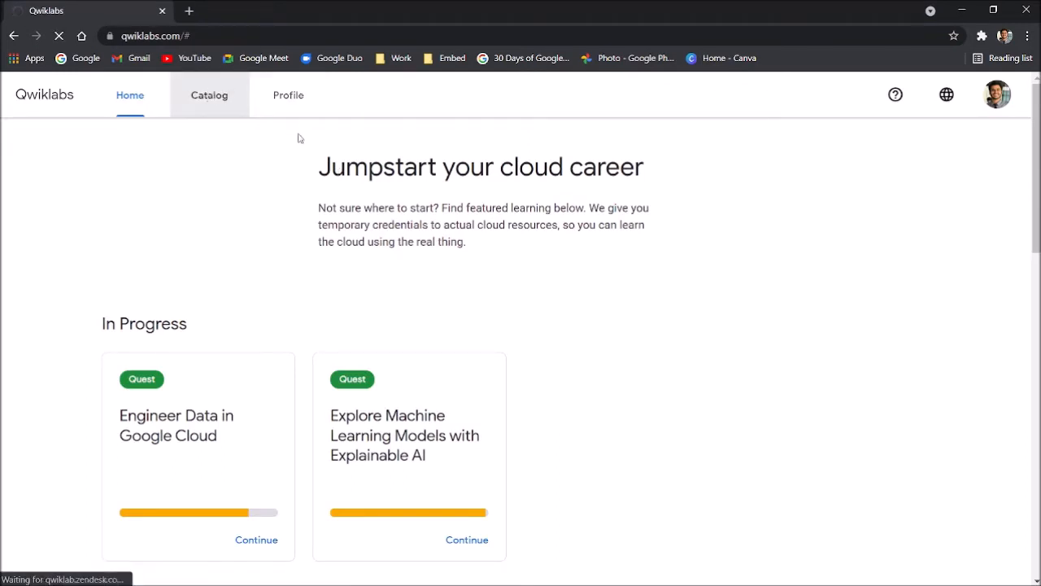
{"action": "left_click", "coordinate": [207, 95]}
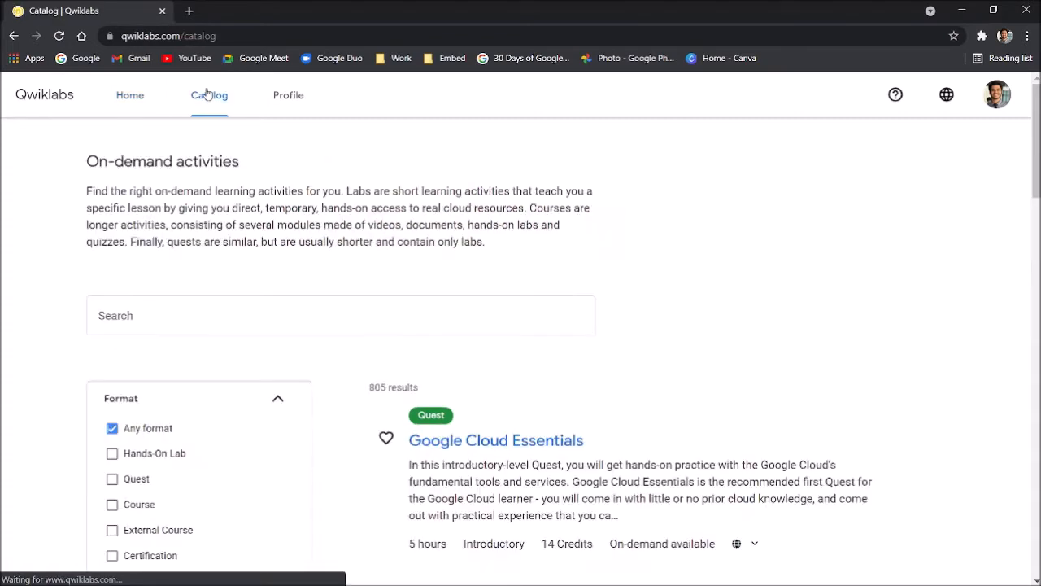
{"action": "left_click", "coordinate": [205, 320]}
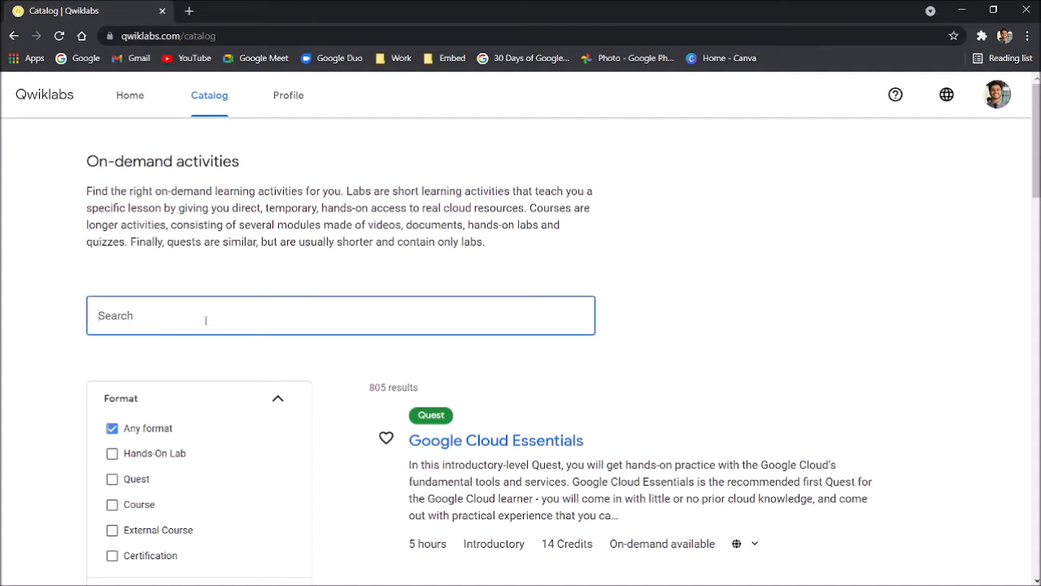
{"action": "type", "text": "virtual machine"}
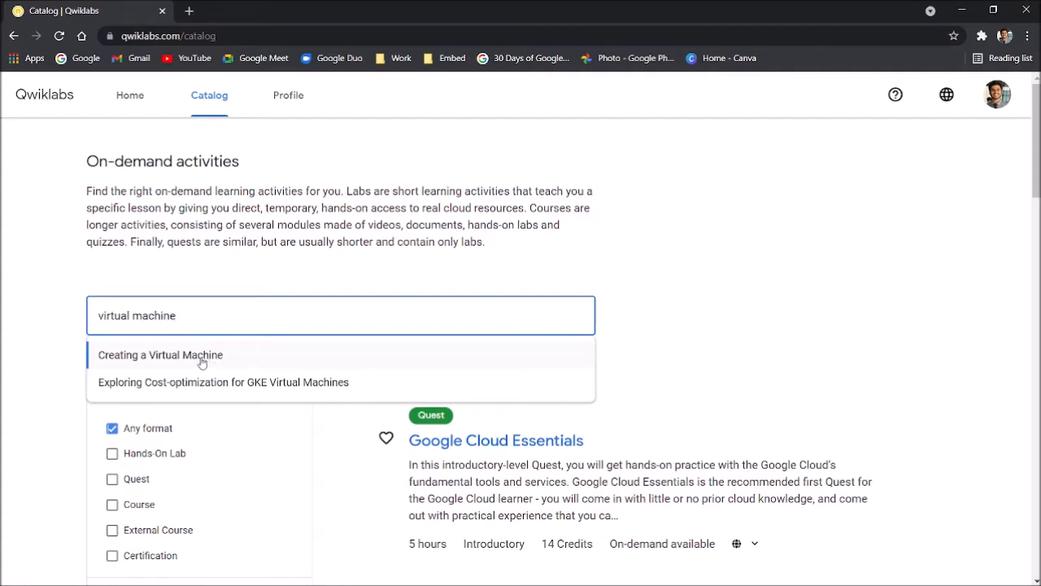
{"action": "left_click", "coordinate": [152, 361]}
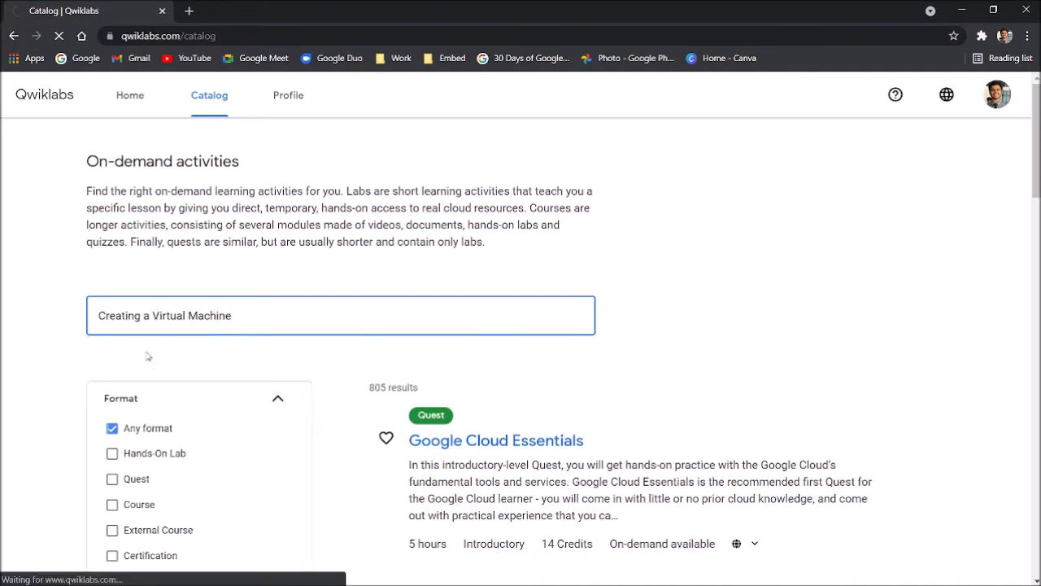
Open the "Creating a Virtual Machine" lab from the search results
{"action": "scroll", "coordinate": [341, 369], "scroll_direction": "down", "scroll_amount": 3}
{"action": "scroll", "coordinate": [342, 370], "scroll_direction": "down", "scroll_amount": 10}
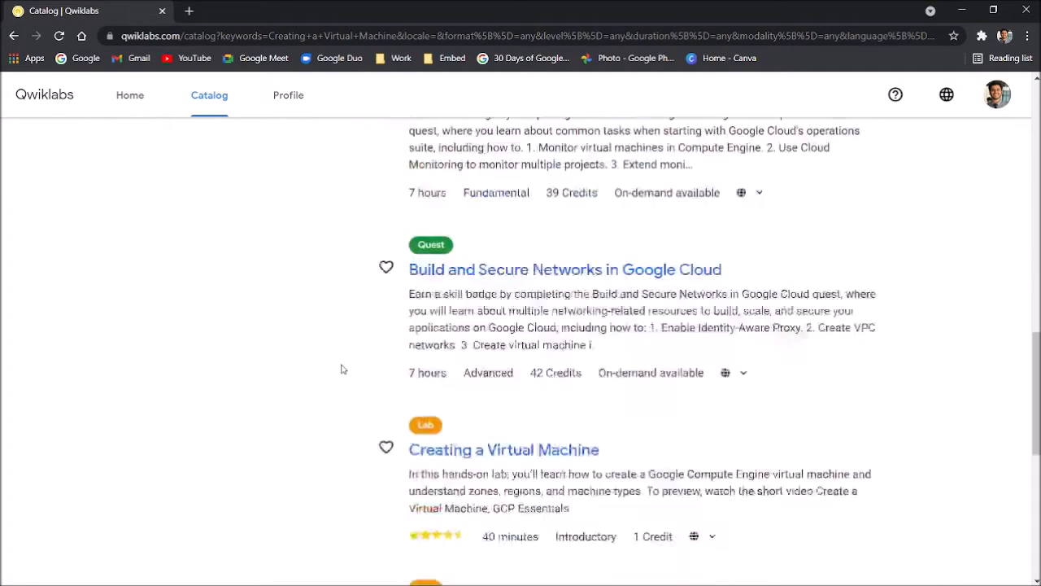
{"action": "scroll", "coordinate": [342, 369], "scroll_direction": "down", "scroll_amount": 2}
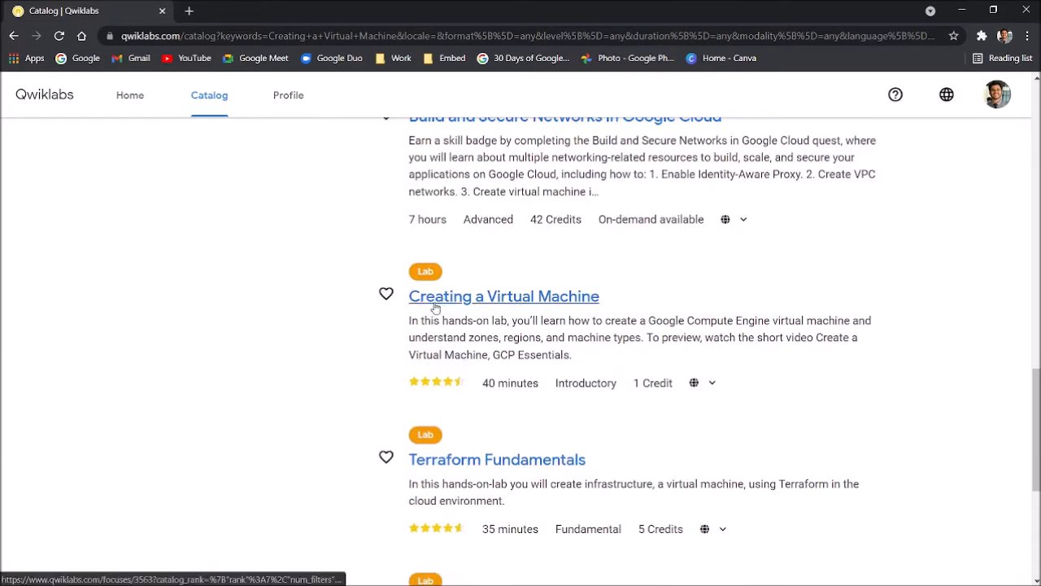
{"action": "left_click", "coordinate": [570, 303]}
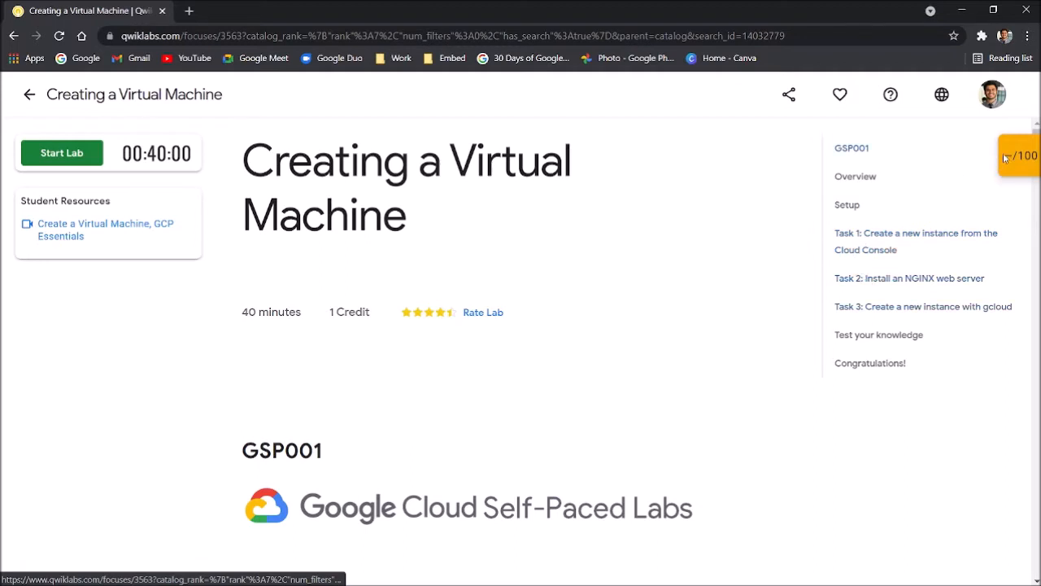
Review the lab's scoring checkpoints, and start the lab using the subscription
{"action": "mouse_move", "coordinate": [1013, 157]}
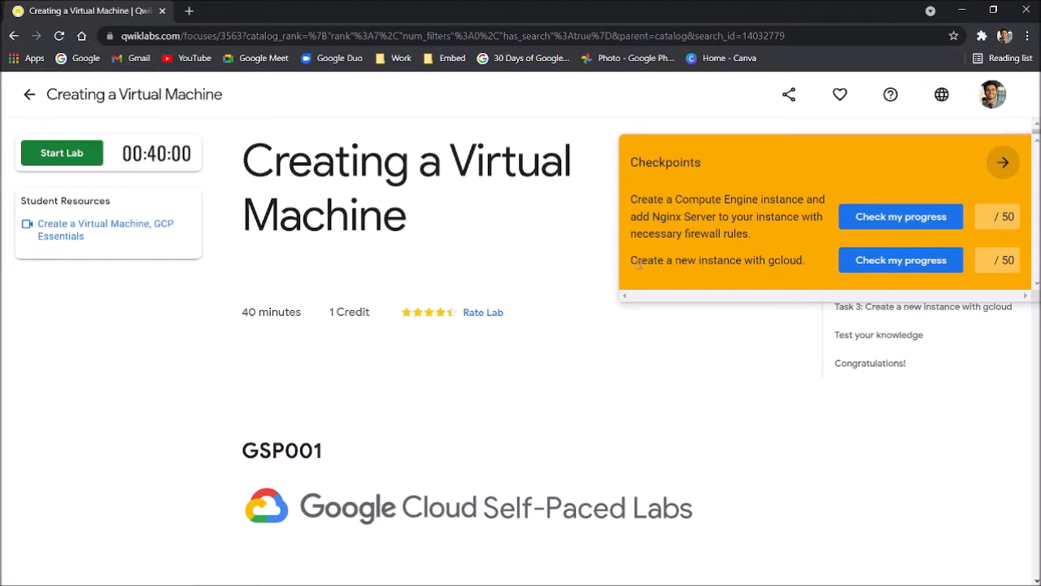
{"action": "left_click", "coordinate": [1003, 163]}
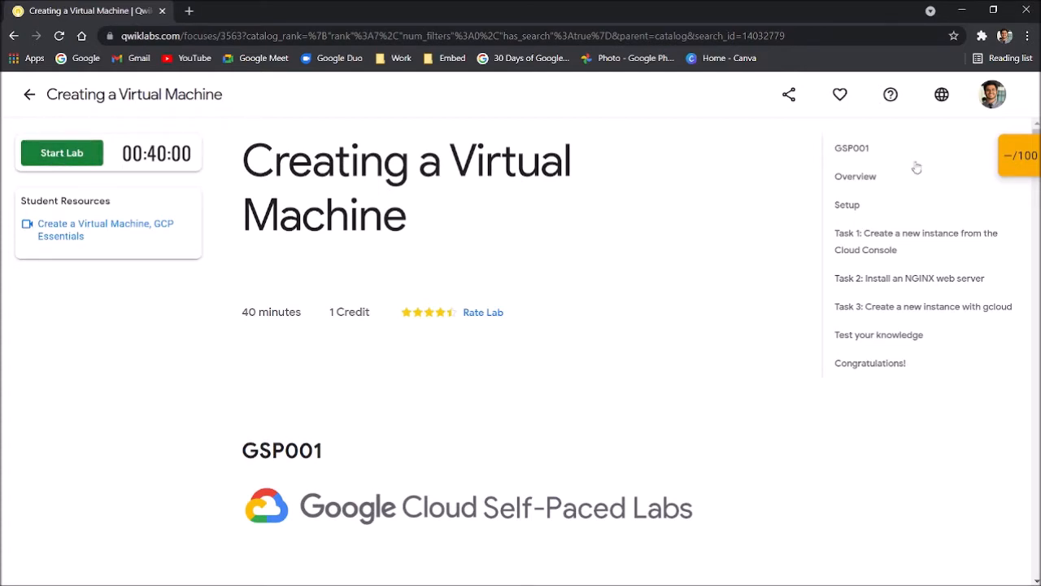
{"action": "left_click", "coordinate": [62, 153]}
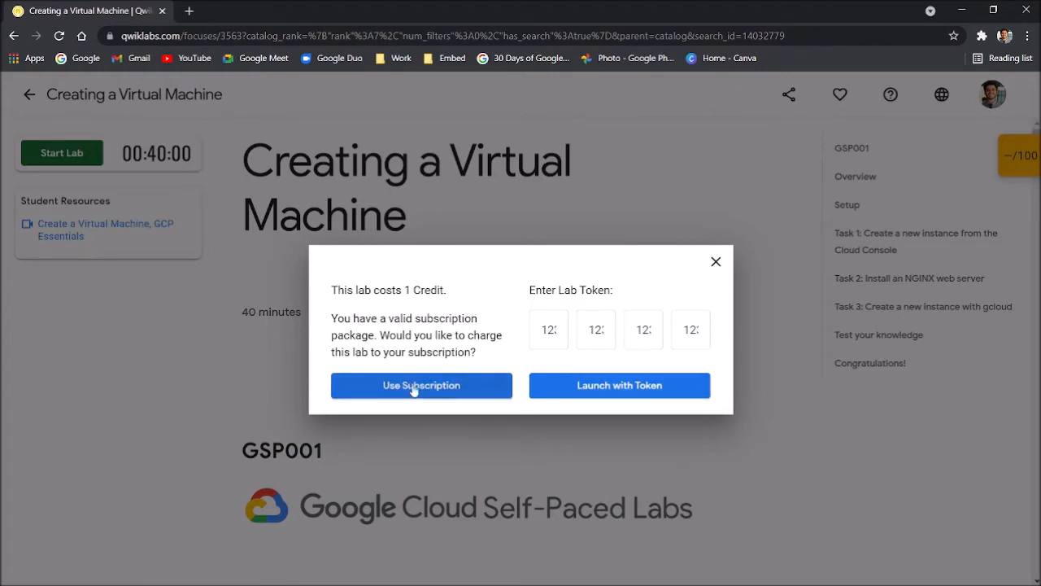
{"action": "left_click", "coordinate": [412, 392]}
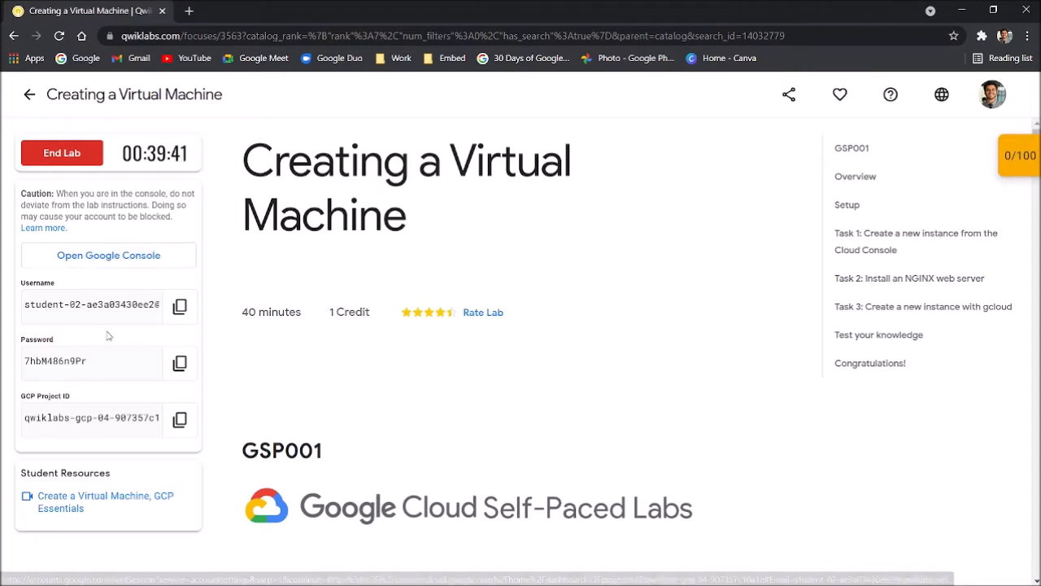
Open the Google Console link in an incognito window and submit the prefilled lab username
{"action": "right_click", "coordinate": [120, 260]}
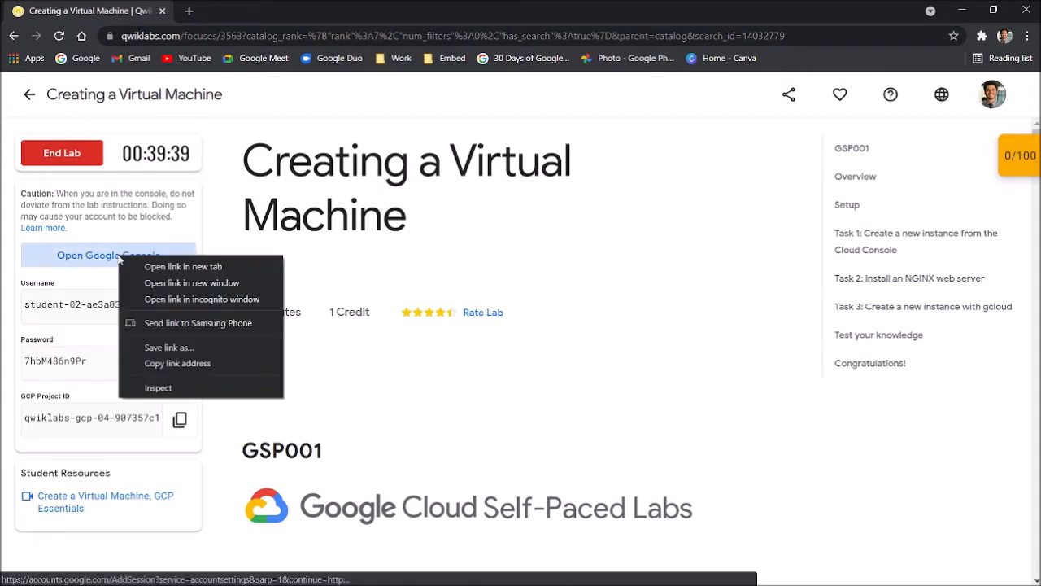
{"action": "left_click", "coordinate": [176, 301]}
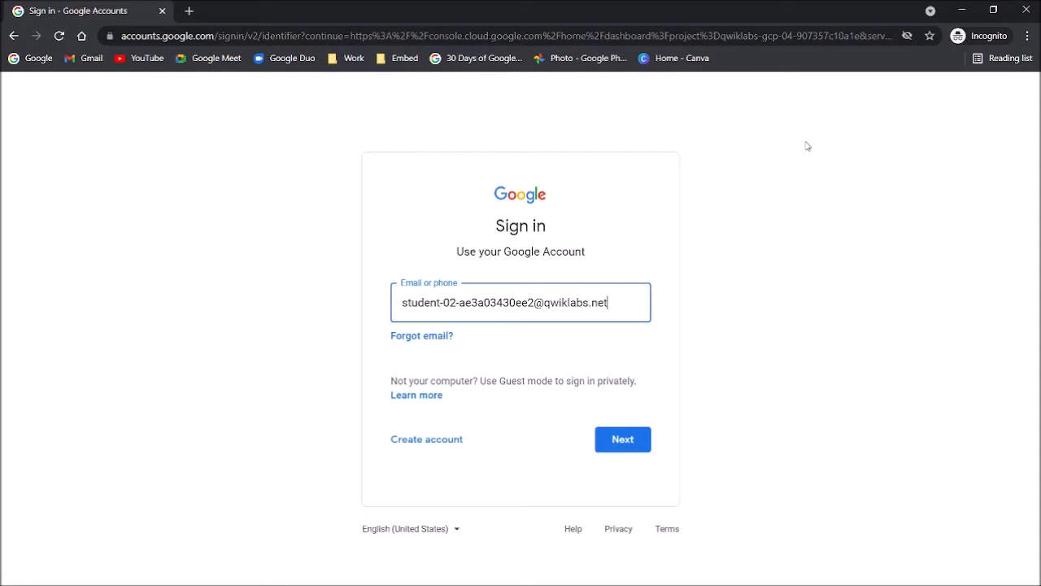
{"action": "left_click", "coordinate": [623, 445]}
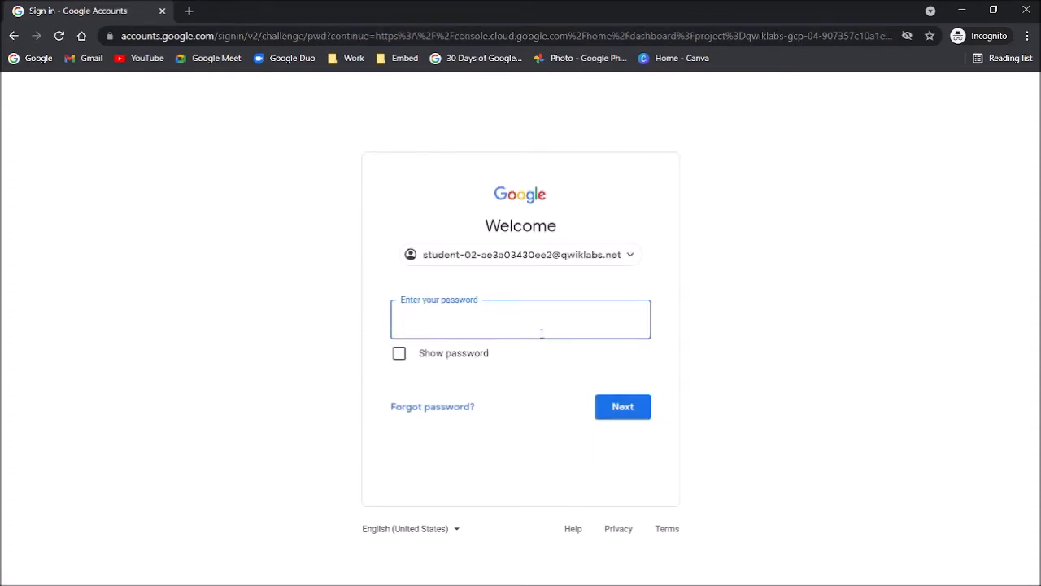
Copy the temporary password from the lab page to sign in to Google, and accept the new account's terms
{"action": "key", "text": "alt+Tab"}
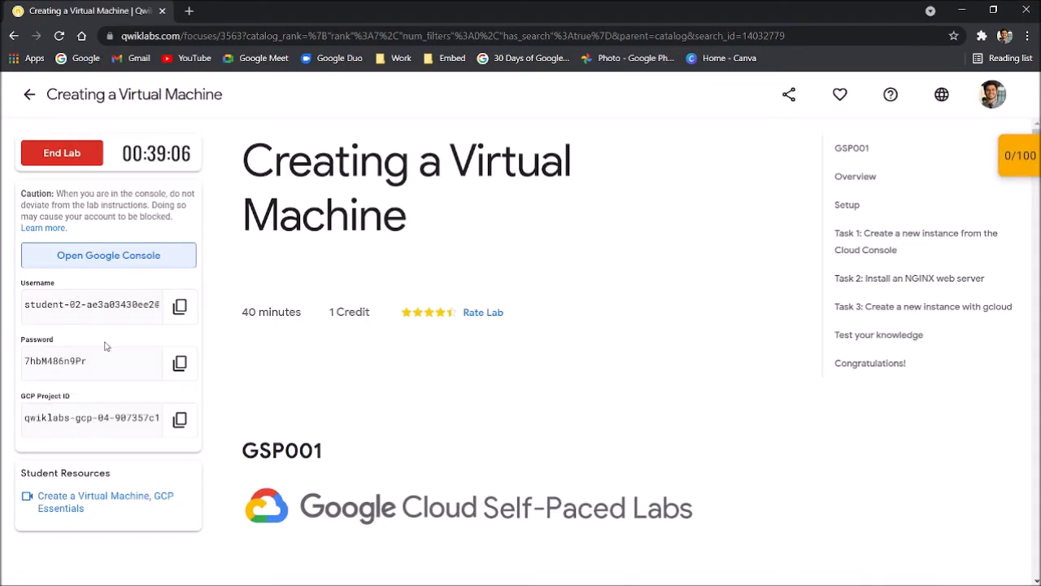
{"action": "left_click", "coordinate": [179, 366]}
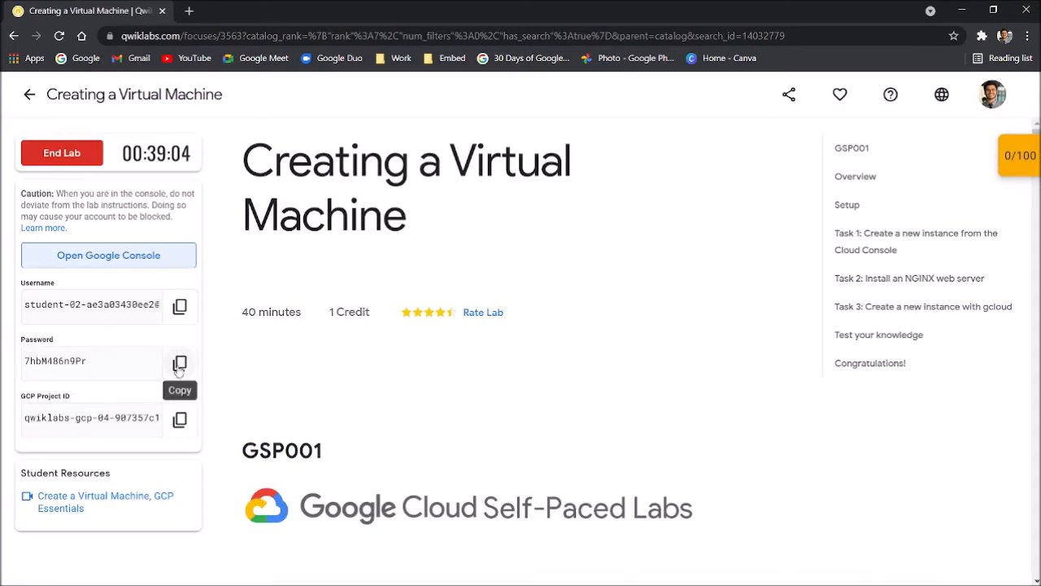
{"action": "left_click", "coordinate": [178, 370]}
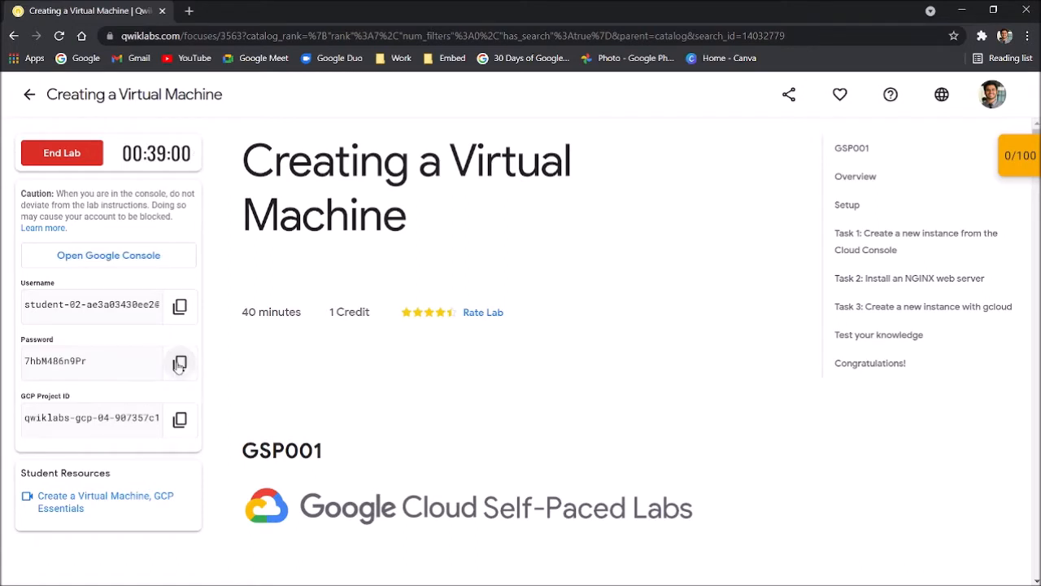
{"action": "key", "text": "alt+Tab"}
{"action": "key", "text": "ctrl+v"}
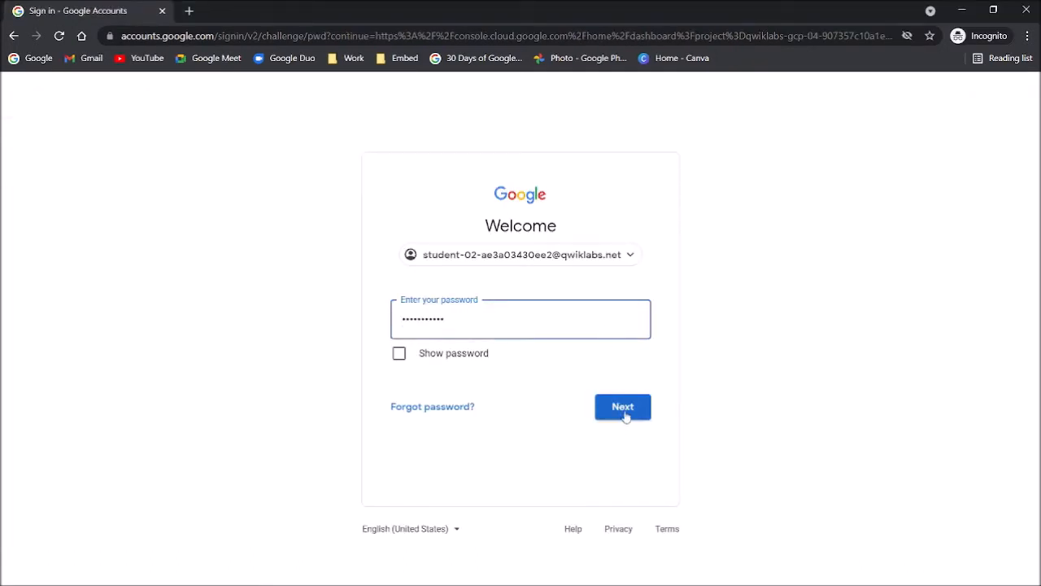
{"action": "left_click", "coordinate": [623, 409]}
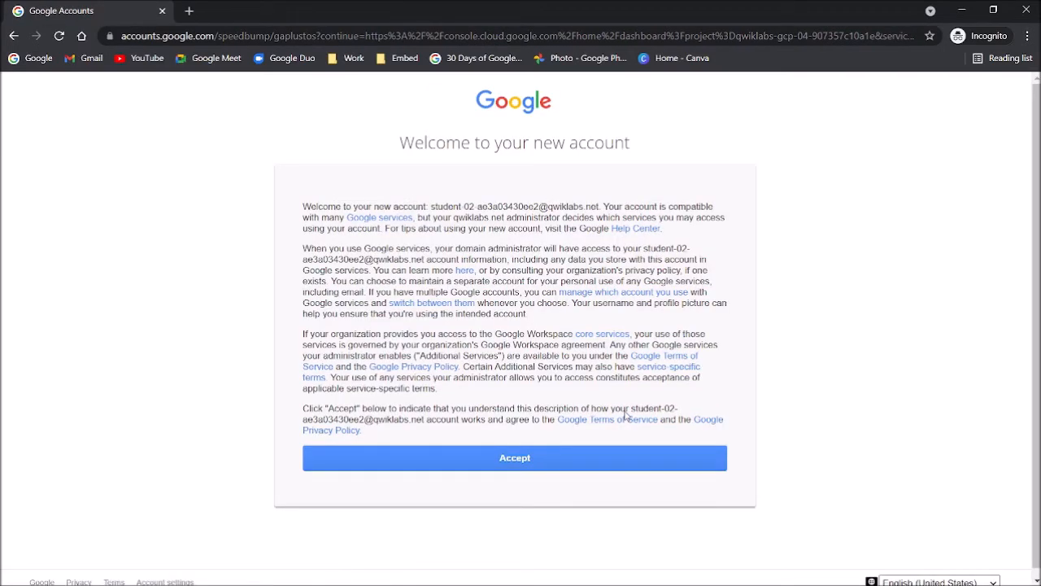
{"action": "left_click", "coordinate": [493, 466]}
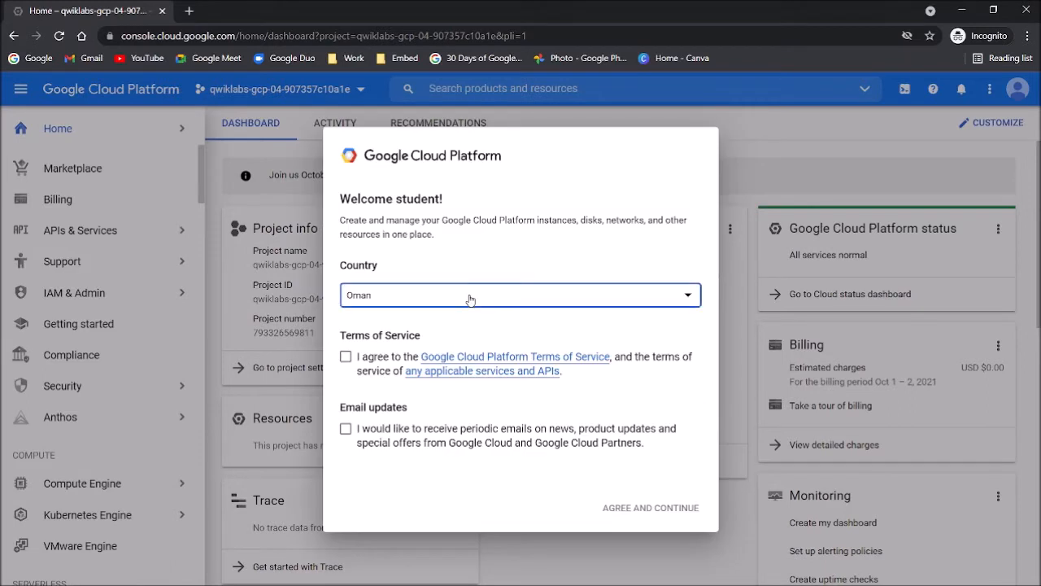
Set the country to India and agree to the Google Cloud Platform Terms of Service
{"action": "left_click", "coordinate": [467, 297]}
{"action": "type", "text": "India"}
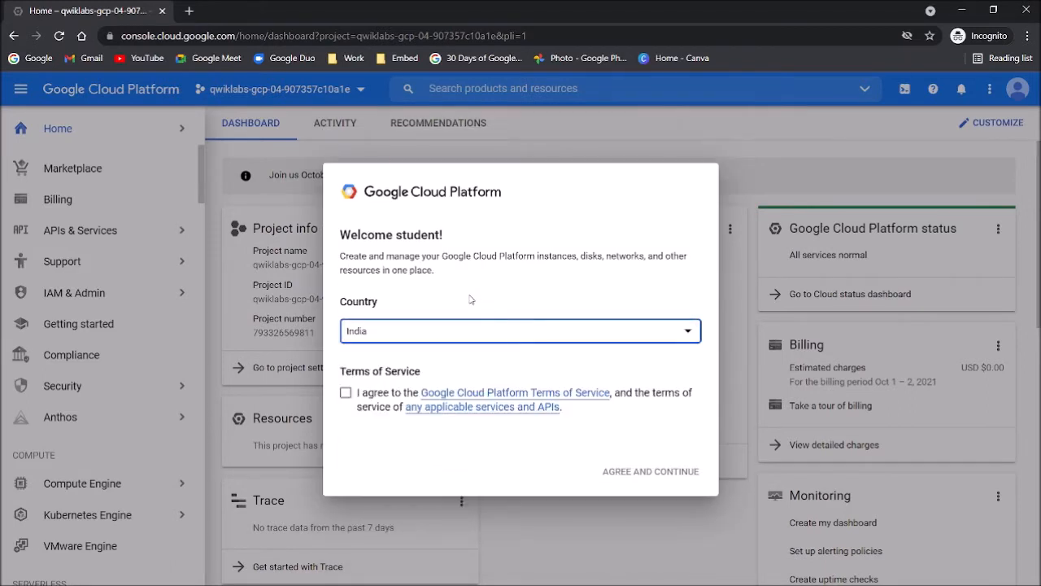
{"action": "left_click", "coordinate": [345, 393]}
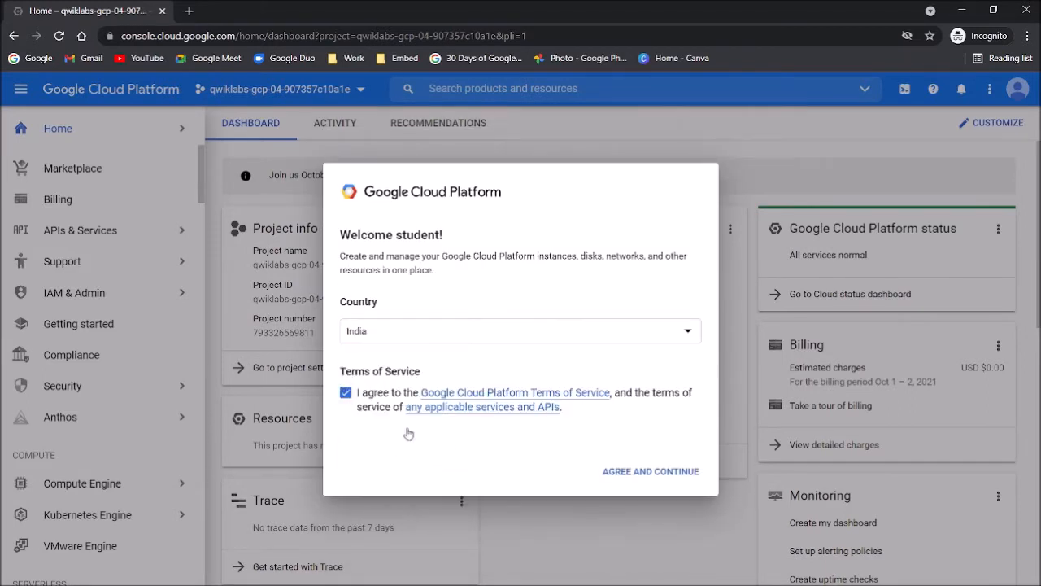
{"action": "left_click", "coordinate": [653, 478]}
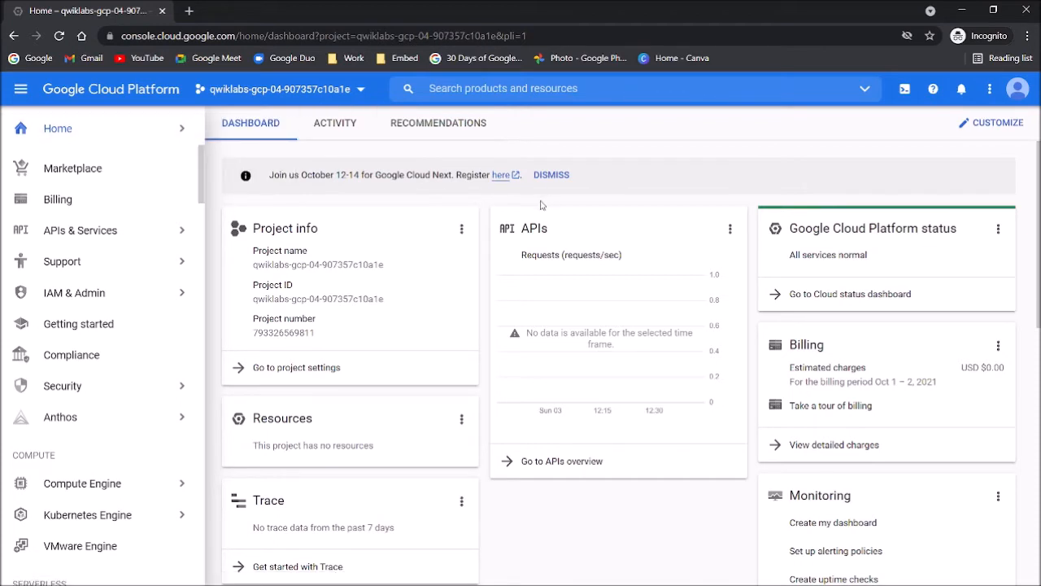
Return to the lab page and read the Overview, What you'll do and Prerequisites sections
{"action": "key", "text": "alt+Tab"}
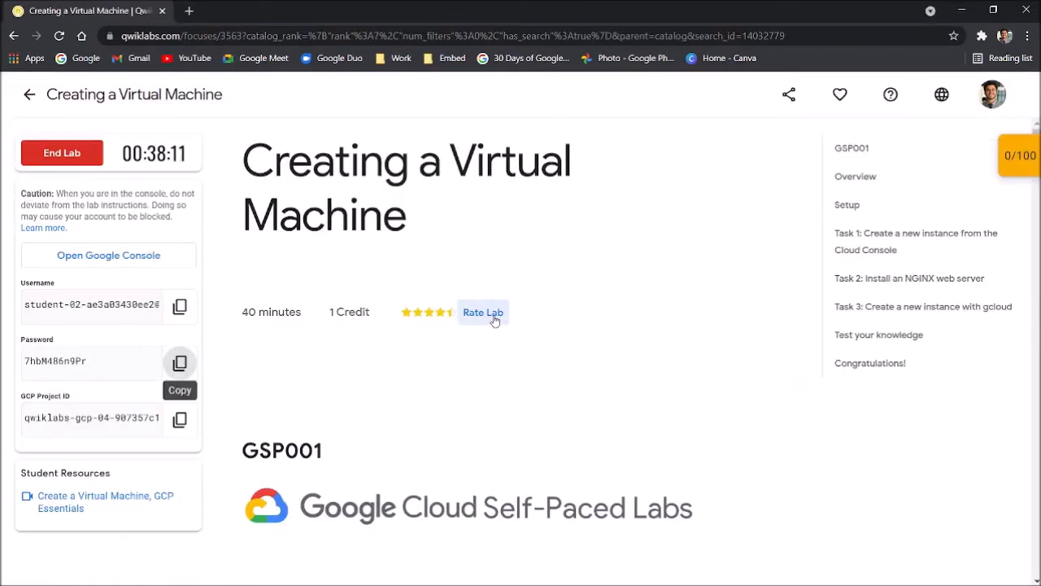
{"action": "scroll", "coordinate": [487, 327], "scroll_direction": "down", "scroll_amount": 5}
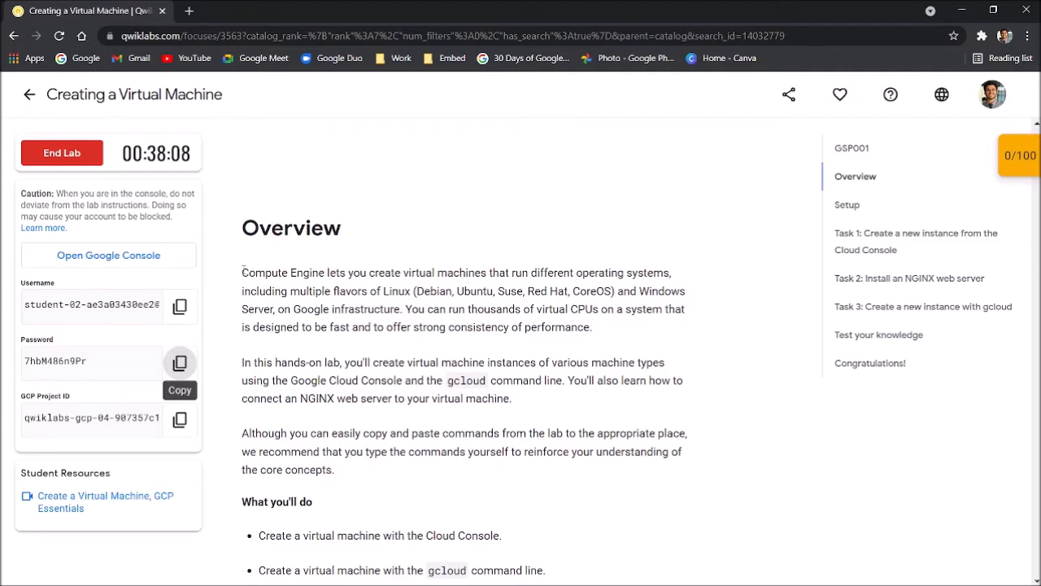
{"action": "scroll", "coordinate": [242, 270], "scroll_direction": "down", "scroll_amount": 1}
{"action": "scroll", "coordinate": [243, 270], "scroll_direction": "down", "scroll_amount": 2}
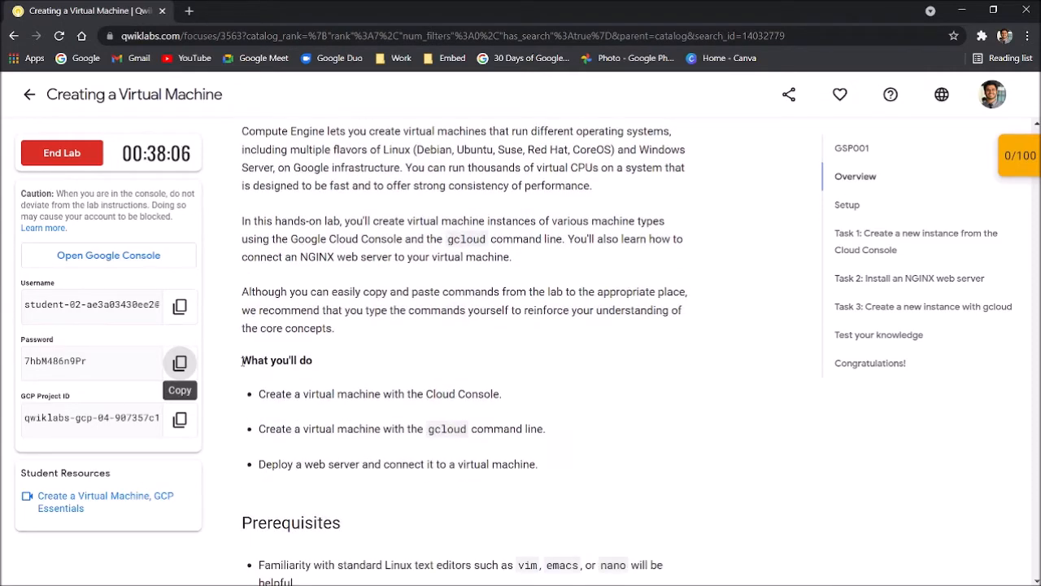
{"action": "scroll", "coordinate": [245, 359], "scroll_direction": "down", "scroll_amount": 1}
{"action": "scroll", "coordinate": [523, 415], "scroll_direction": "down", "scroll_amount": 4}
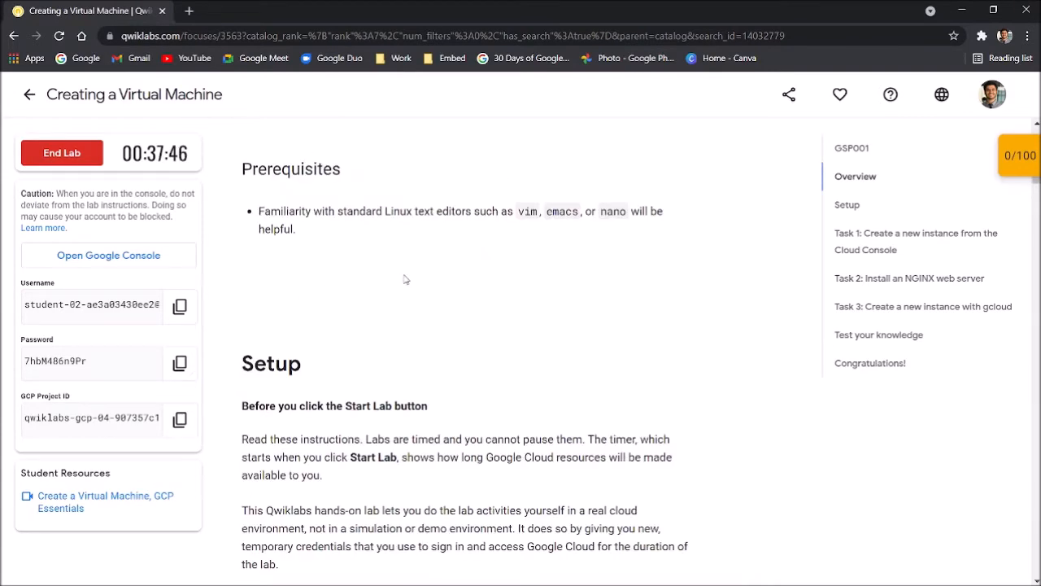
Follow the lab page's Setup instructions up to Activate Cloud Shell, and start Cloud Shell in the Google Cloud console
{"action": "scroll", "coordinate": [406, 279], "scroll_direction": "down", "scroll_amount": 3}
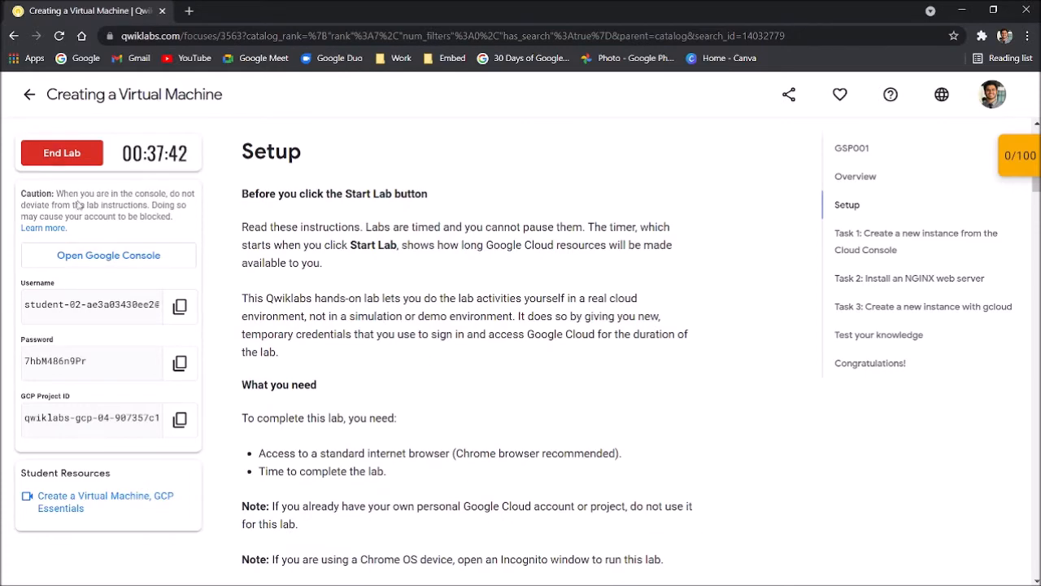
{"action": "scroll", "coordinate": [261, 352], "scroll_direction": "down", "scroll_amount": 1}
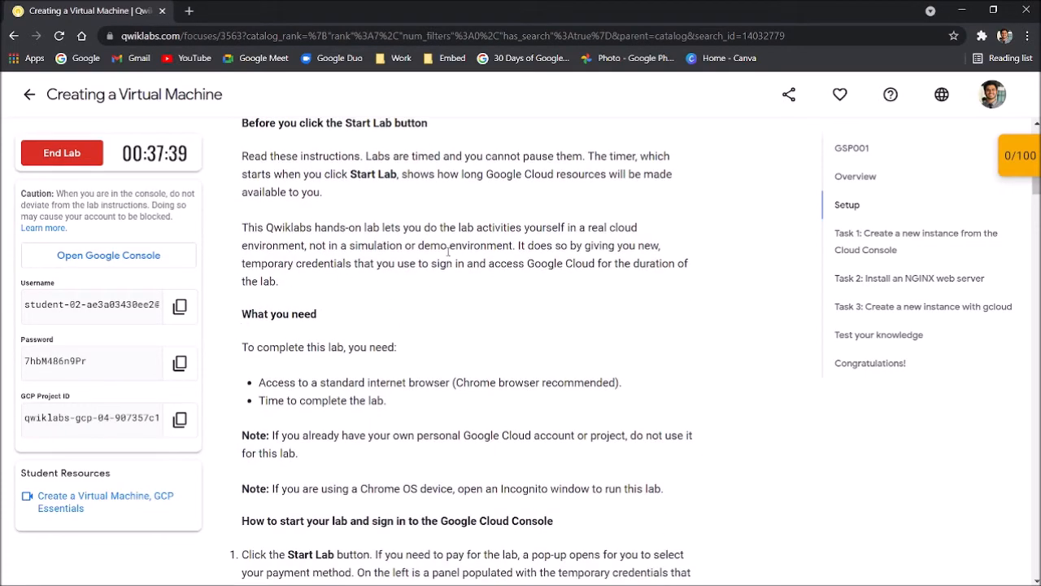
{"action": "scroll", "coordinate": [572, 308], "scroll_direction": "down", "scroll_amount": 10}
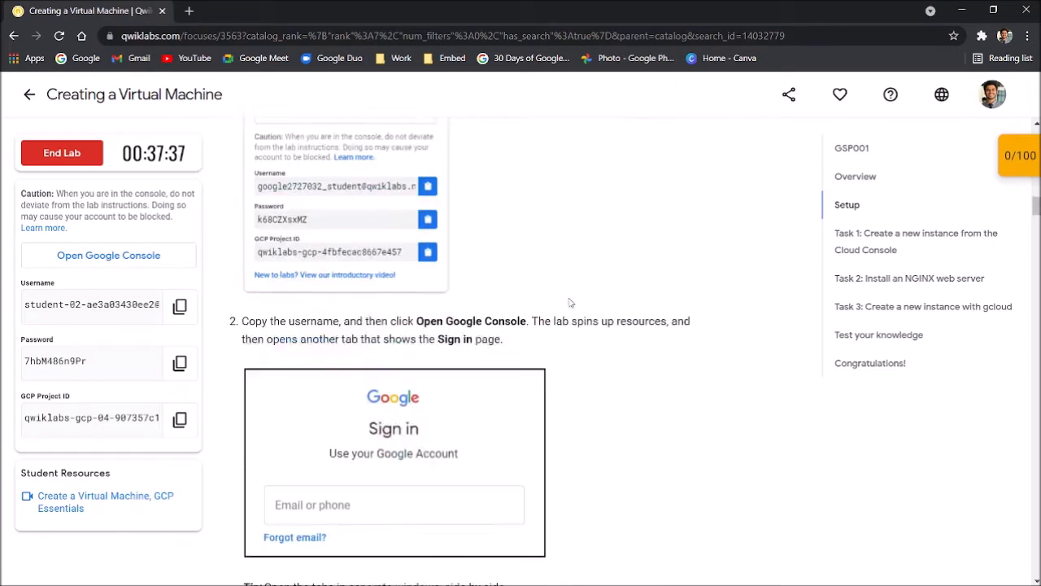
{"action": "scroll", "coordinate": [570, 301], "scroll_direction": "down", "scroll_amount": 12}
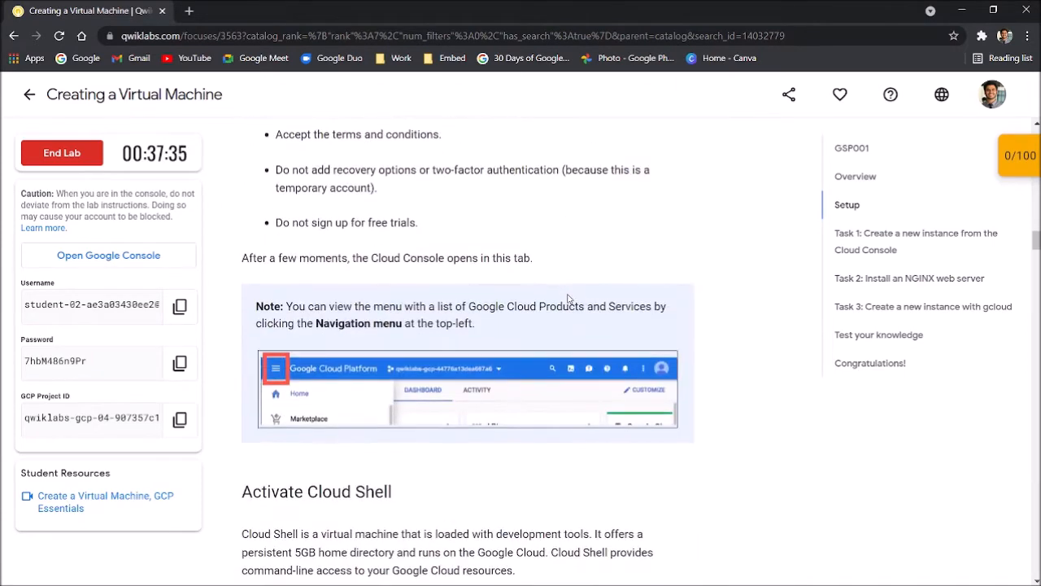
{"action": "scroll", "coordinate": [570, 298], "scroll_direction": "down", "scroll_amount": 3}
{"action": "left_click_drag", "start_coordinate": [225, 123], "coordinate": [395, 139]}
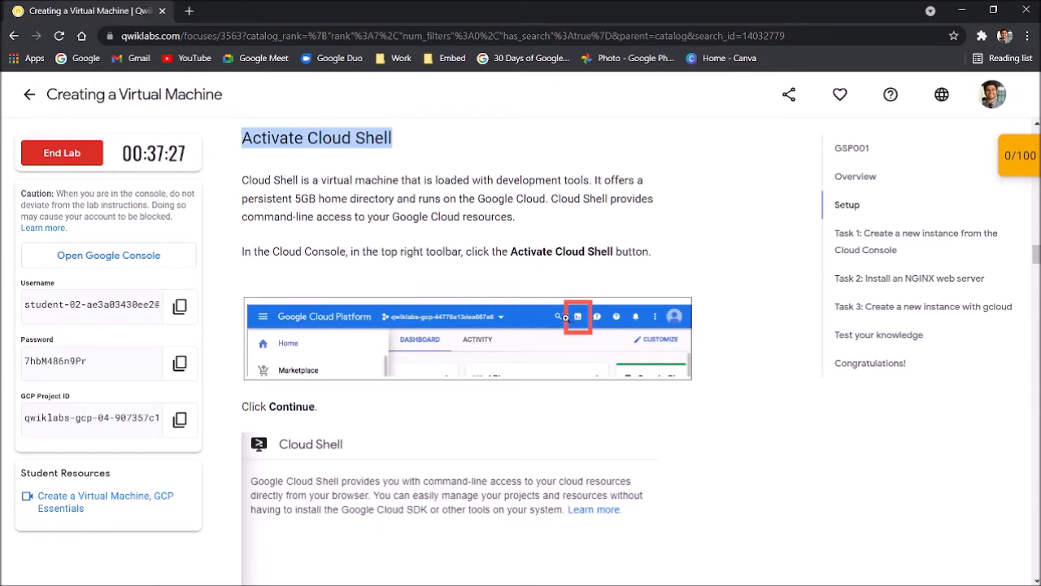
{"action": "key", "text": "alt+Tab"}
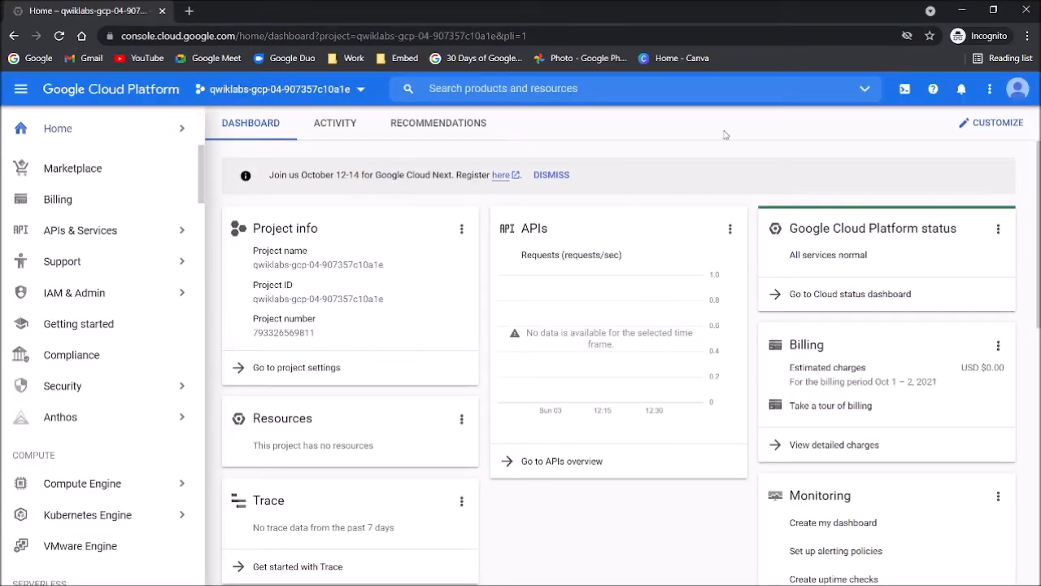
{"action": "left_click", "coordinate": [904, 92]}
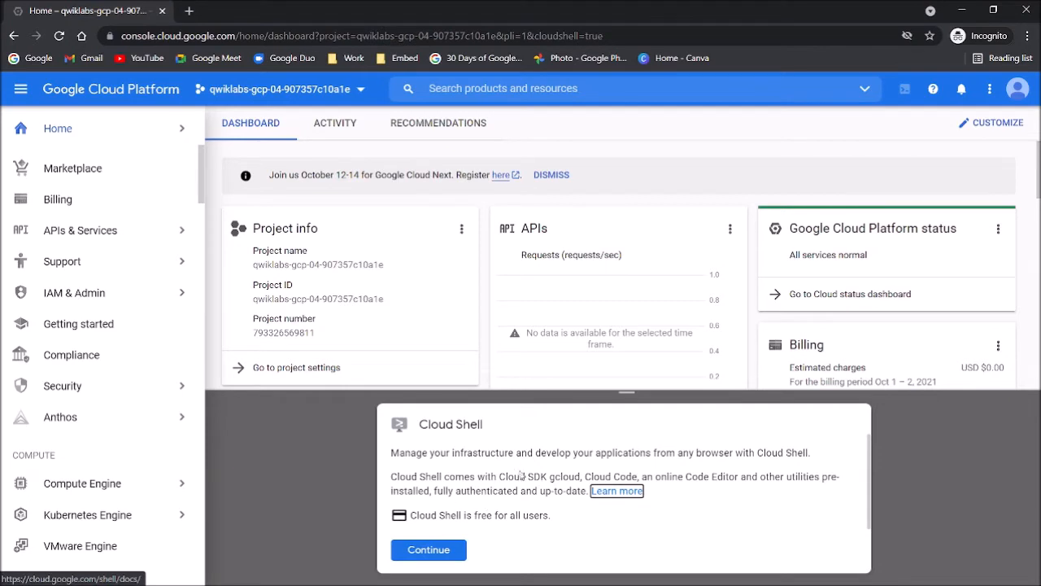
{"action": "left_click", "coordinate": [448, 554]}
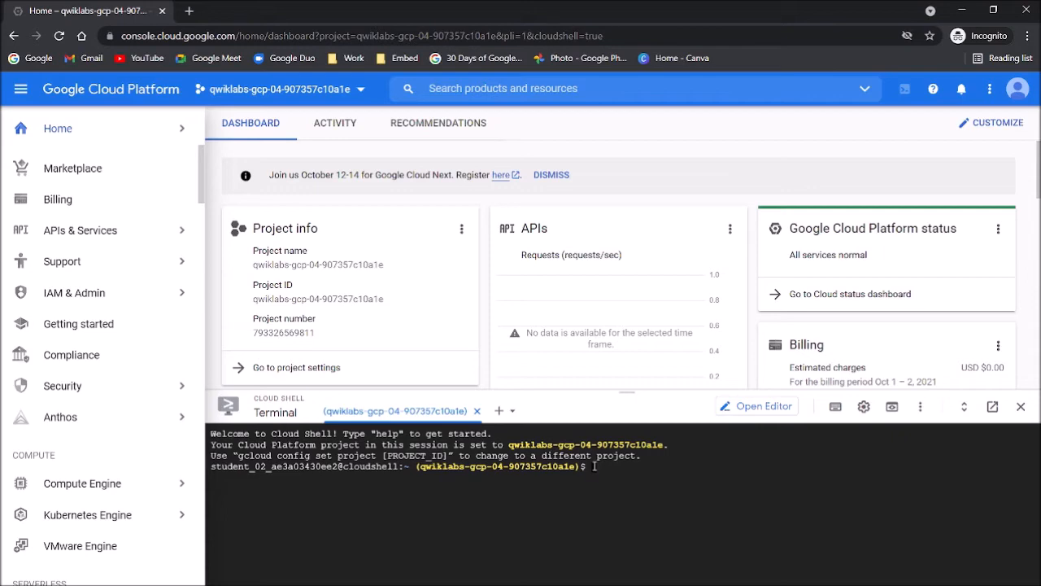
Copy the gcloud auth list command from the lab page, run it in Cloud Shell and authorize the credentials request
{"action": "key", "text": "alt+Tab"}
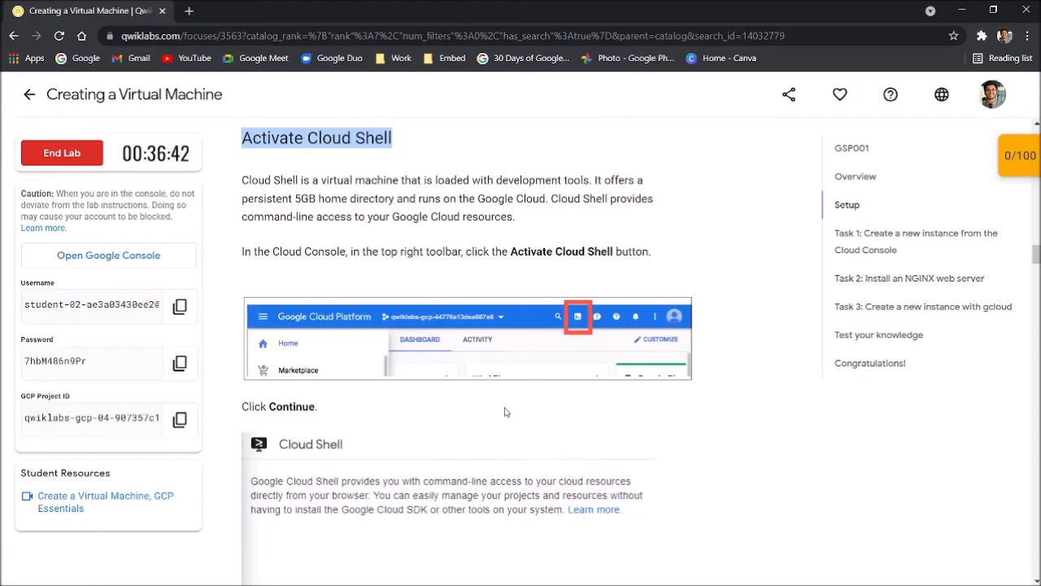
{"action": "scroll", "coordinate": [457, 374], "scroll_direction": "down", "scroll_amount": 4}
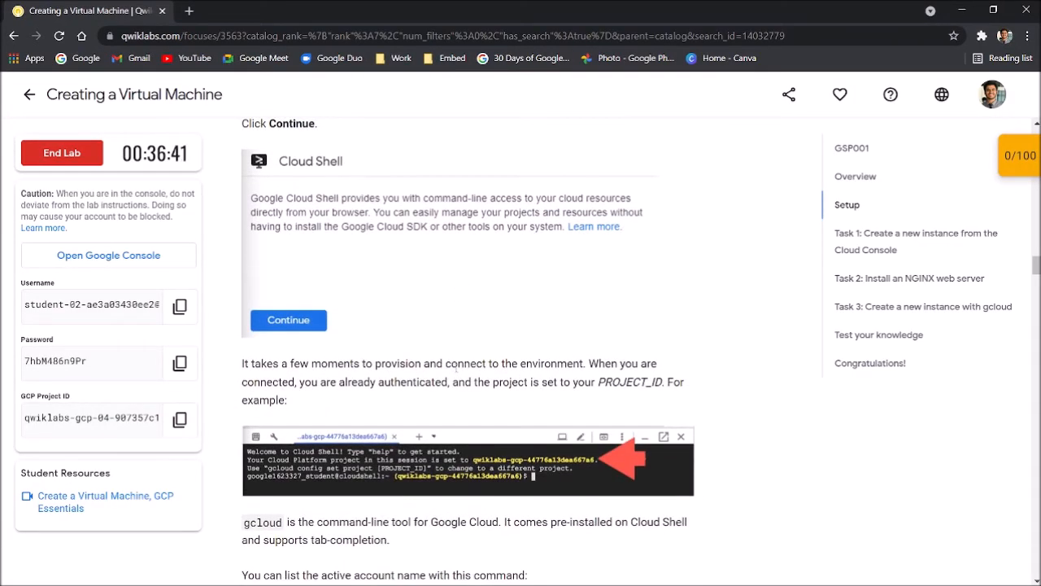
{"action": "scroll", "coordinate": [455, 368], "scroll_direction": "down", "scroll_amount": 1}
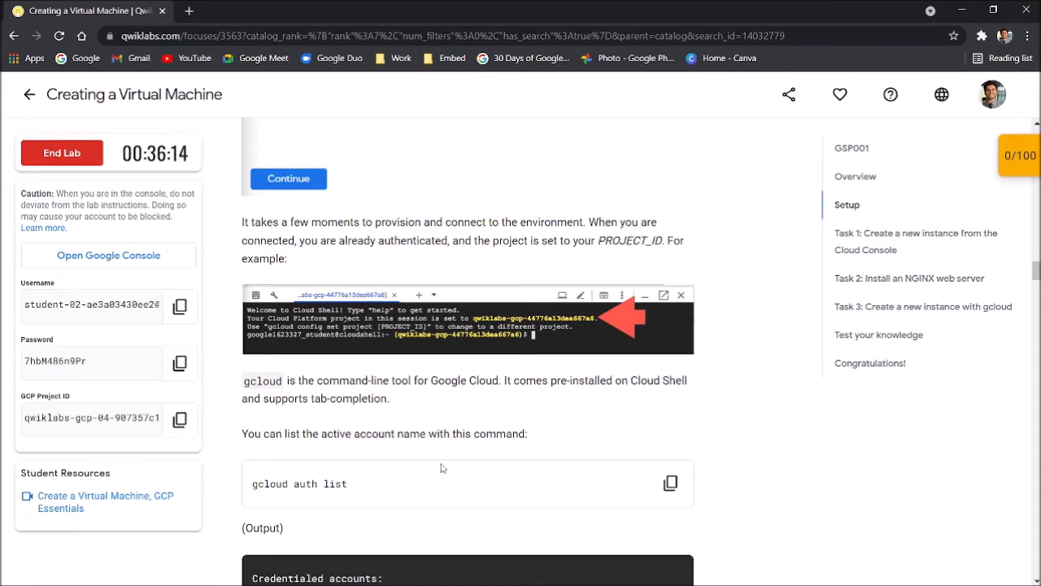
{"action": "left_click_drag", "start_coordinate": [244, 437], "coordinate": [560, 438]}
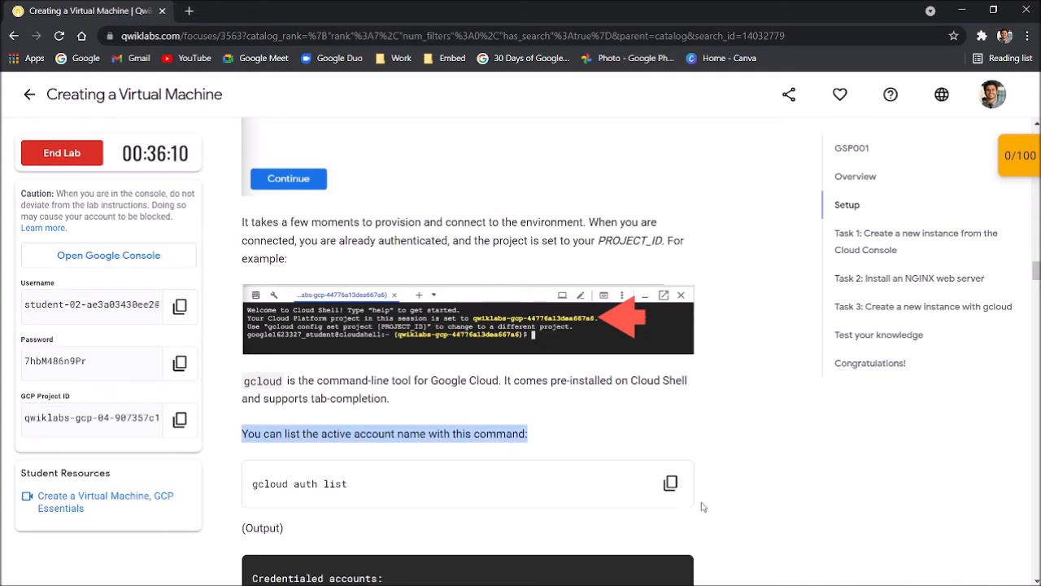
{"action": "left_click", "coordinate": [668, 486]}
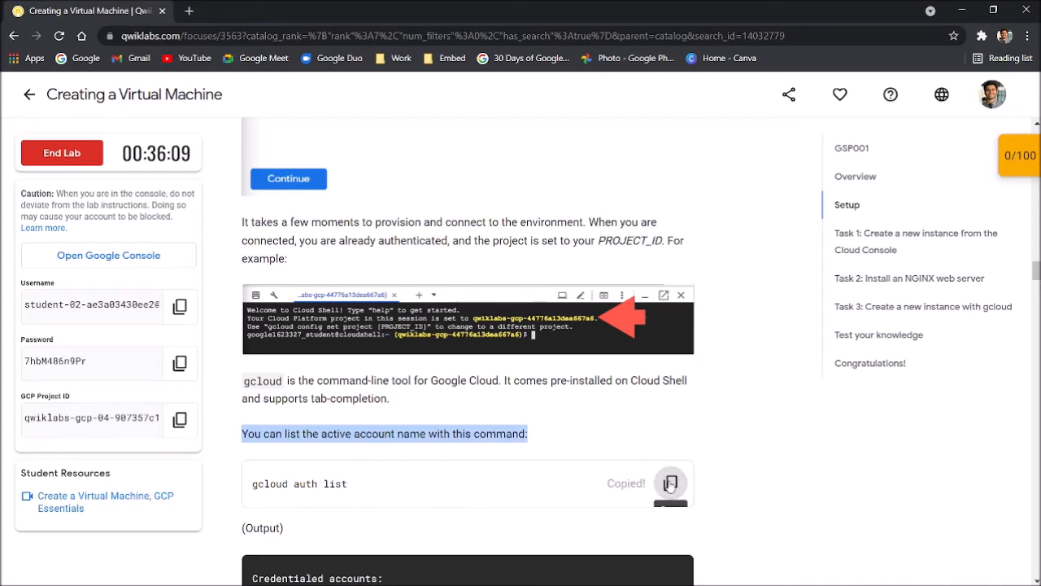
{"action": "key", "text": "alt+Tab"}
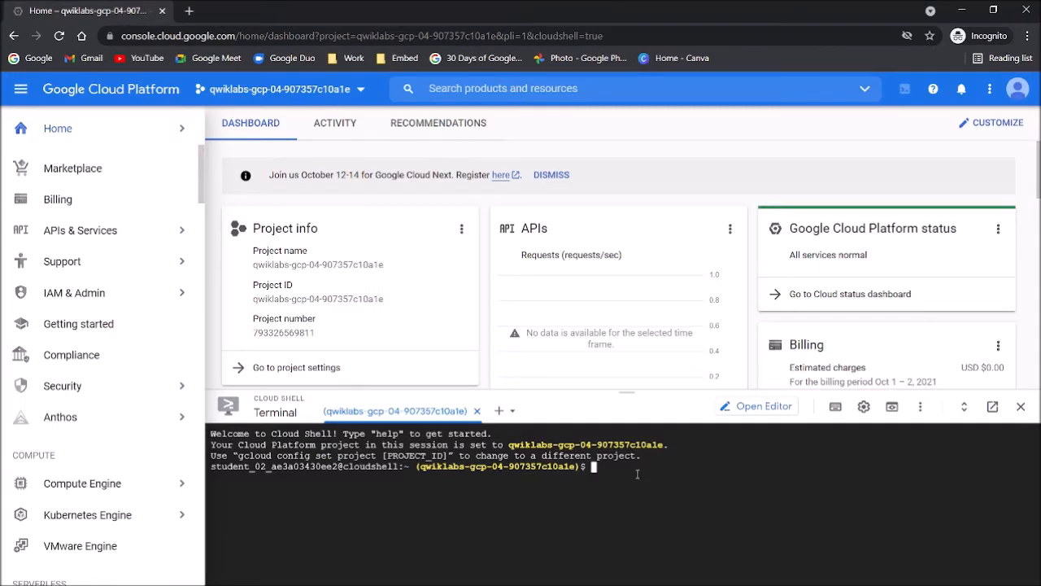
{"action": "key", "text": "ctrl+v"}
{"action": "key", "text": "Down"}
{"action": "key", "text": "ctrl+v"}
{"action": "key", "text": "Return"}
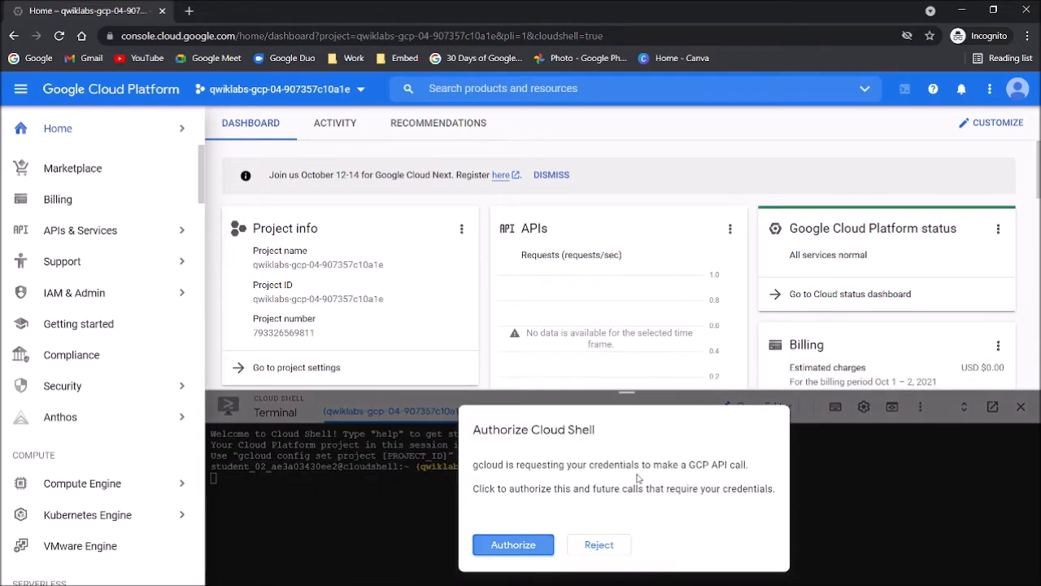
{"action": "left_click", "coordinate": [503, 547]}
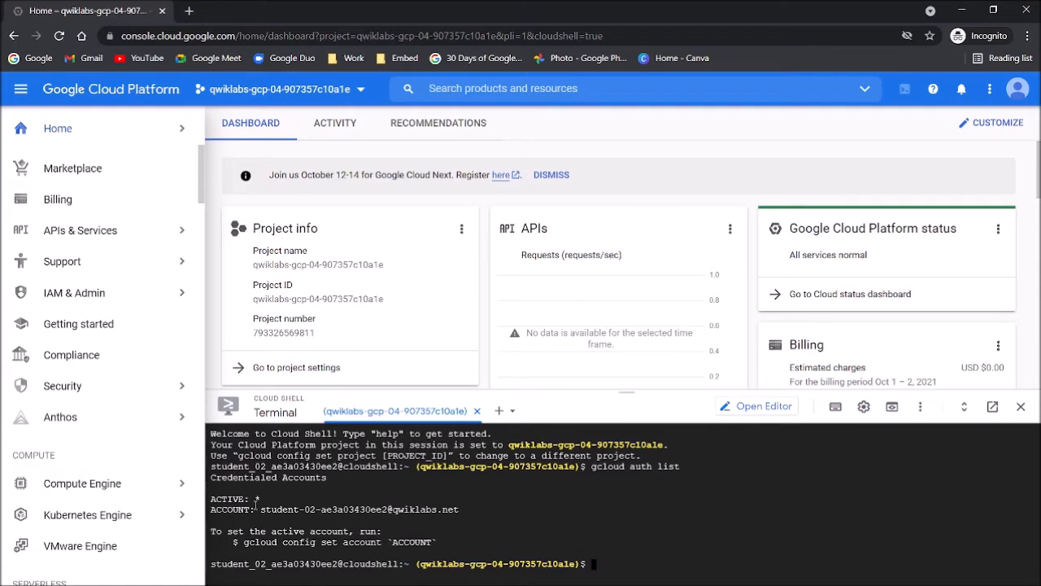
{"action": "left_click_drag", "start_coordinate": [261, 510], "coordinate": [461, 509]}
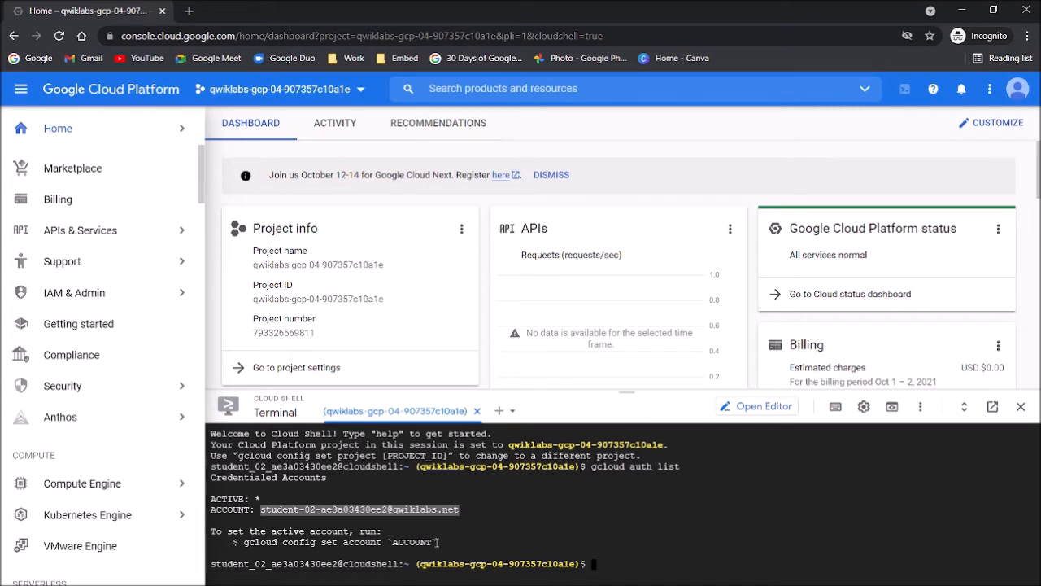
Copy the gcloud config list project command from the lab page and run it in Cloud Shell
{"action": "key", "text": "alt+Tab"}
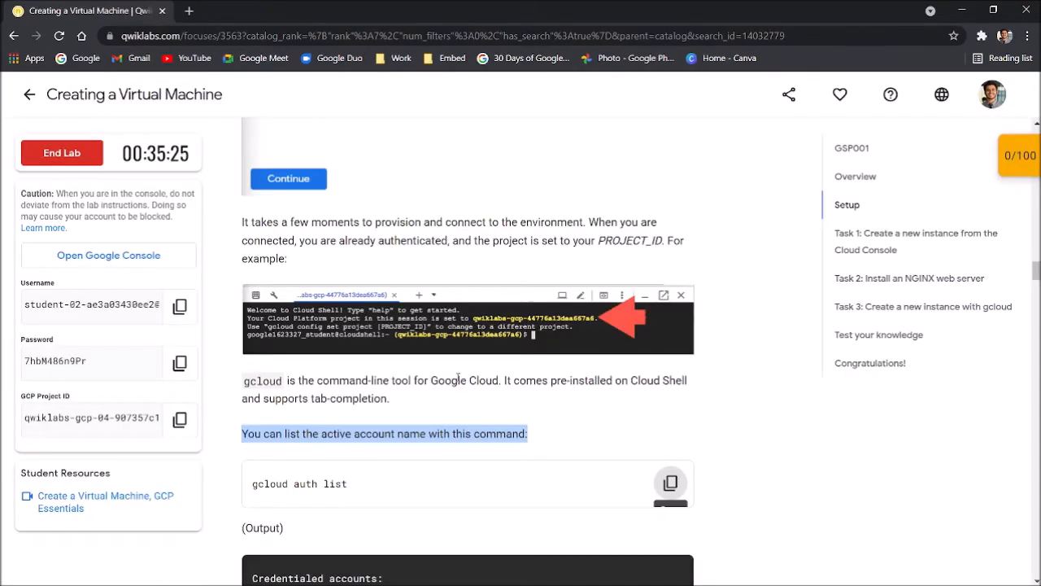
{"action": "scroll", "coordinate": [458, 382], "scroll_direction": "down", "scroll_amount": 3}
{"action": "scroll", "coordinate": [423, 341], "scroll_direction": "down", "scroll_amount": 2}
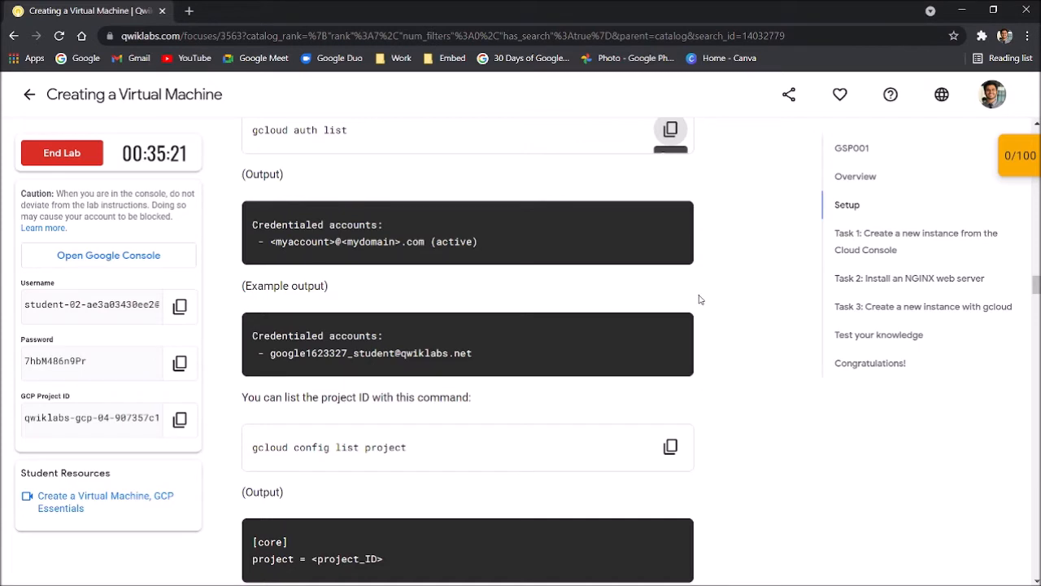
{"action": "scroll", "coordinate": [487, 375], "scroll_direction": "down", "scroll_amount": 2}
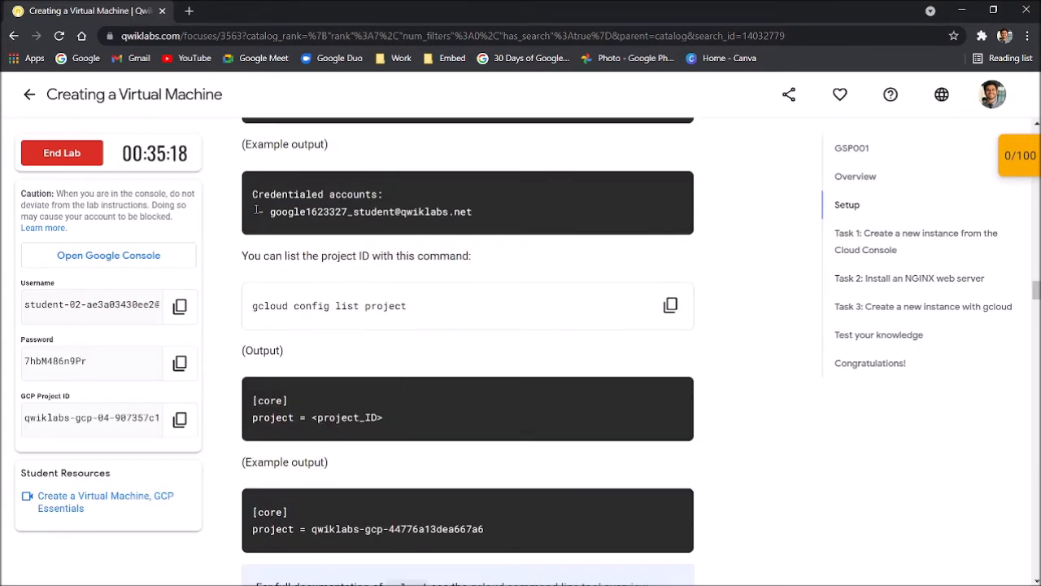
{"action": "left_click", "coordinate": [671, 305]}
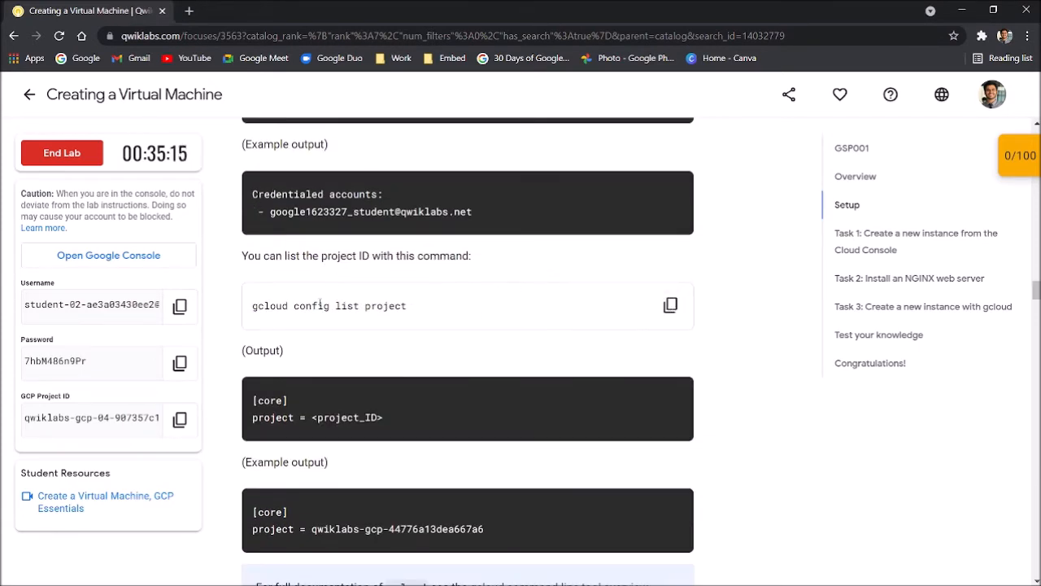
{"action": "left_click", "coordinate": [671, 306]}
{"action": "key", "text": "alt+Tab"}
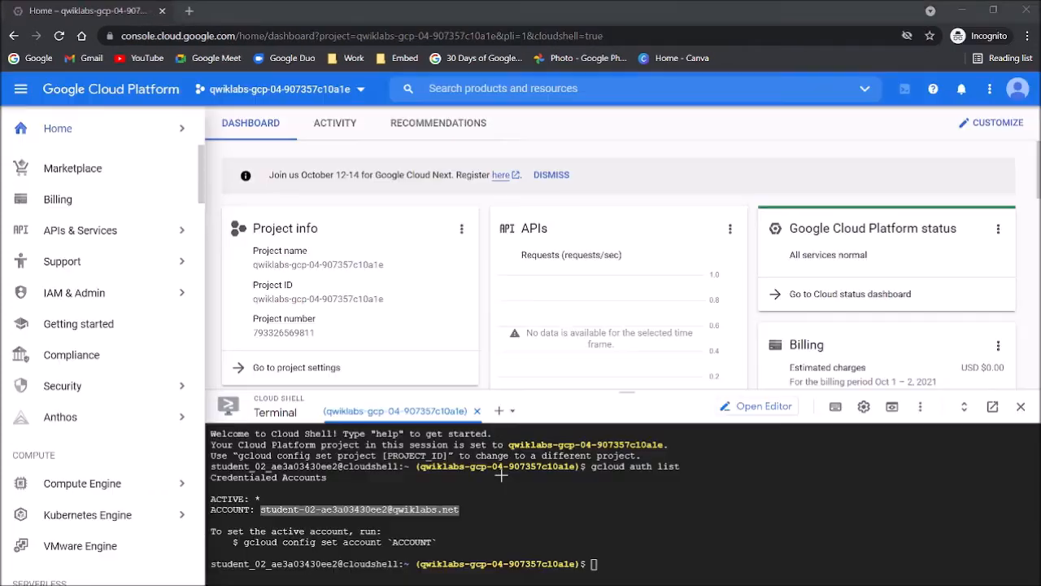
{"action": "left_click", "coordinate": [628, 539]}
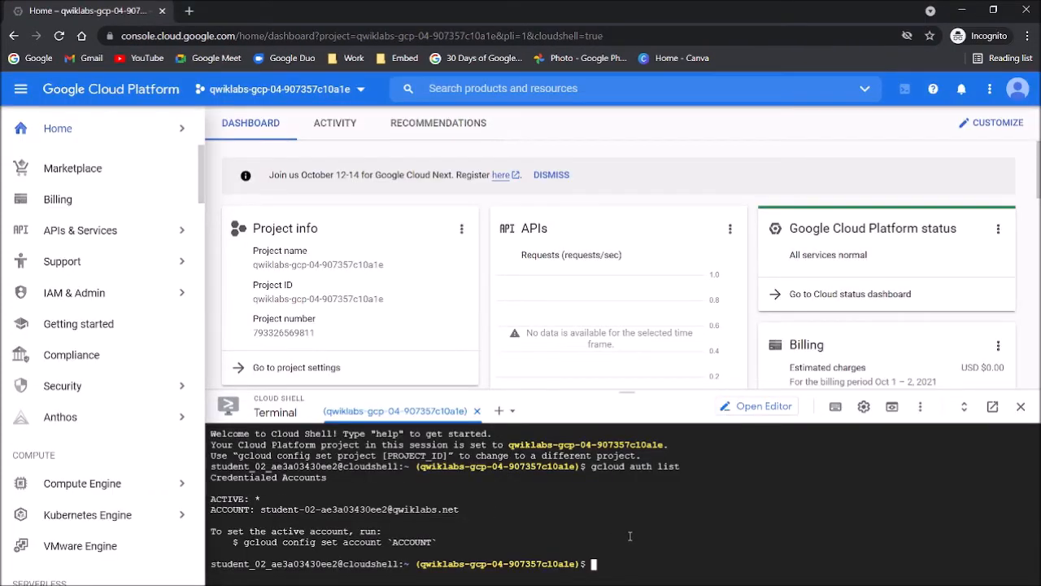
{"action": "key", "text": "ctrl+v"}
{"action": "key", "text": "Return"}
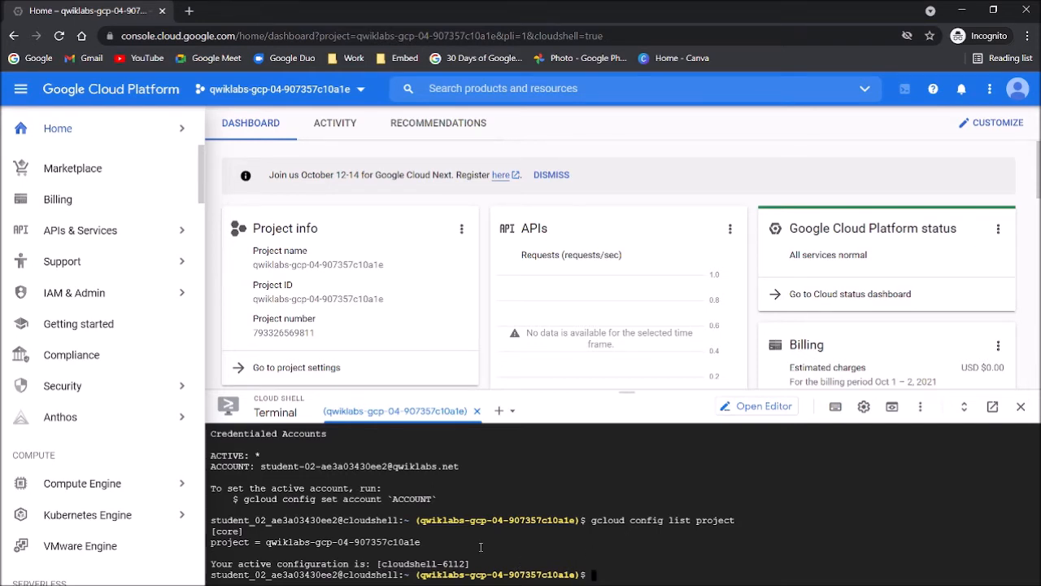
Return to the lab page and read Understanding Regions and Zones and the opening instructions of Task 1
{"action": "key", "text": "alt+Tab"}
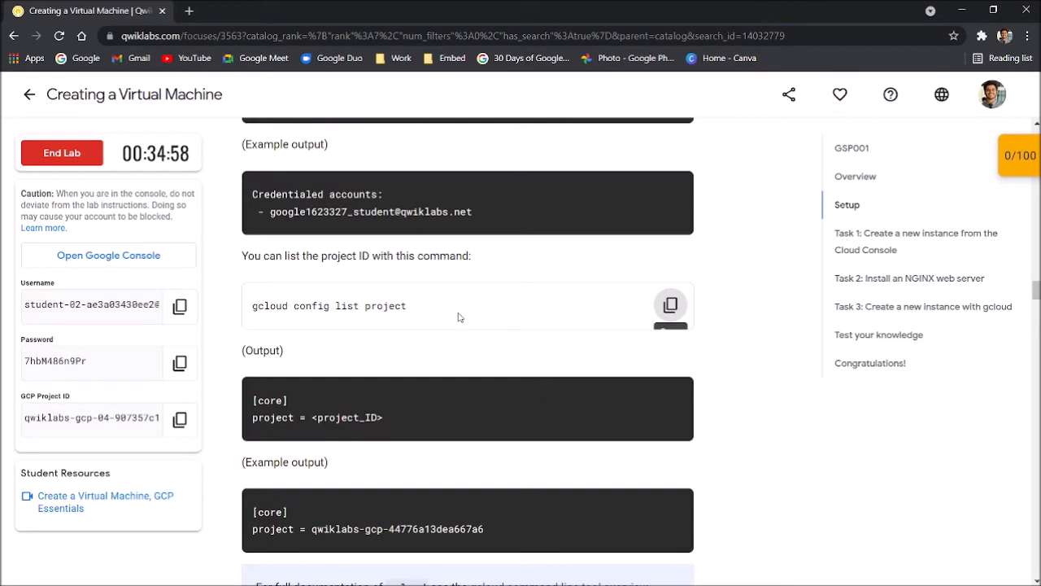
{"action": "scroll", "coordinate": [458, 317], "scroll_direction": "down", "scroll_amount": 2}
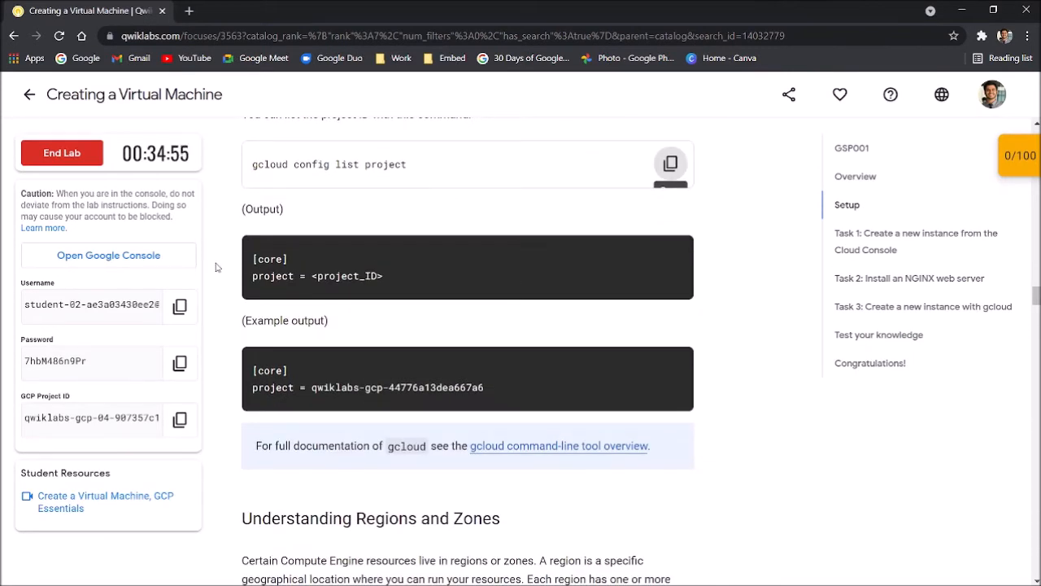
{"action": "scroll", "coordinate": [415, 326], "scroll_direction": "down", "scroll_amount": 4}
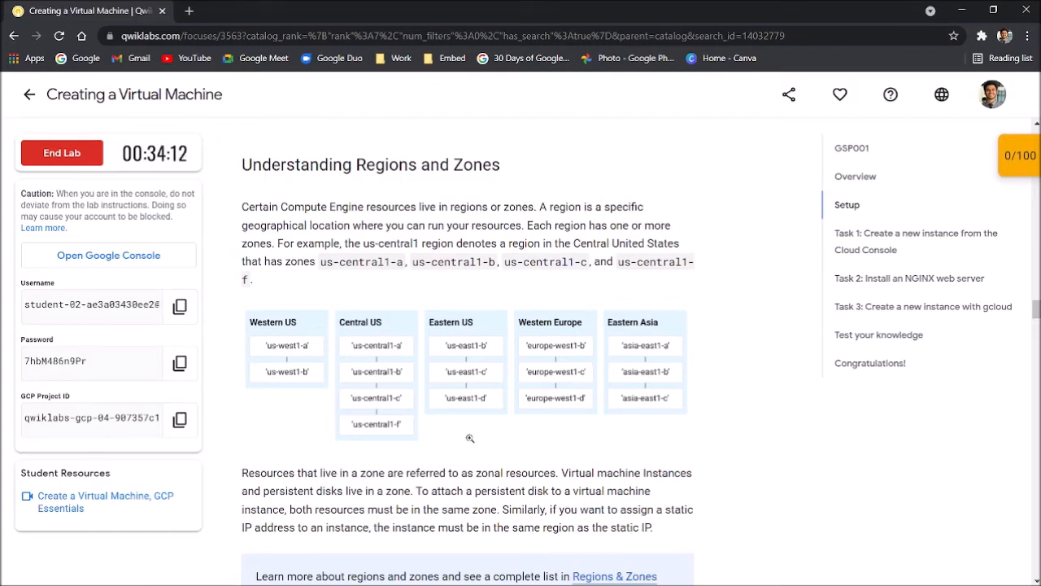
{"action": "scroll", "coordinate": [469, 437], "scroll_direction": "down", "scroll_amount": 5}
{"action": "left_click_drag", "start_coordinate": [242, 320], "coordinate": [422, 348]}
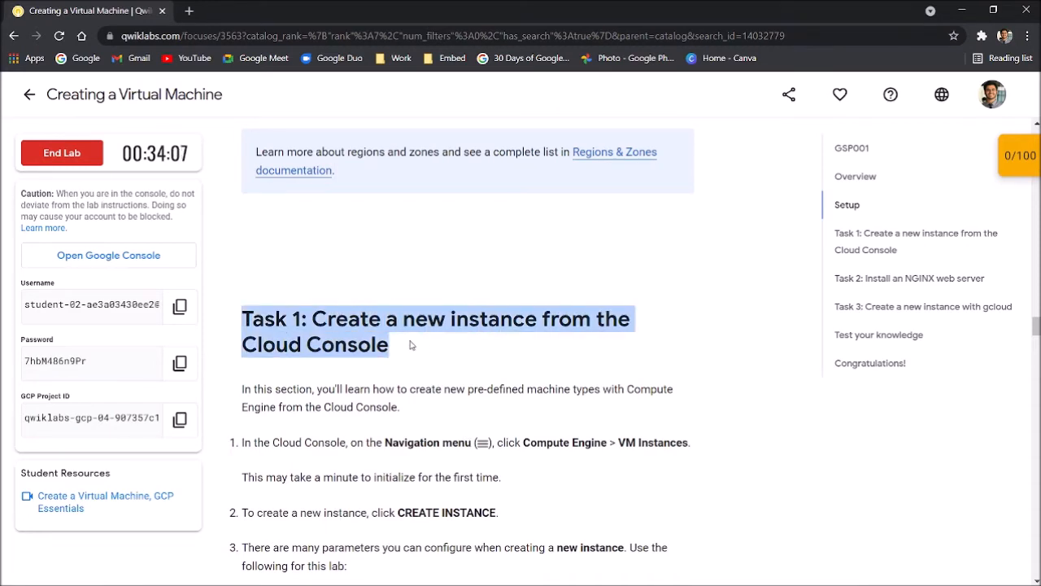
{"action": "left_click", "coordinate": [411, 345]}
{"action": "scroll", "coordinate": [407, 348], "scroll_direction": "down", "scroll_amount": 2}
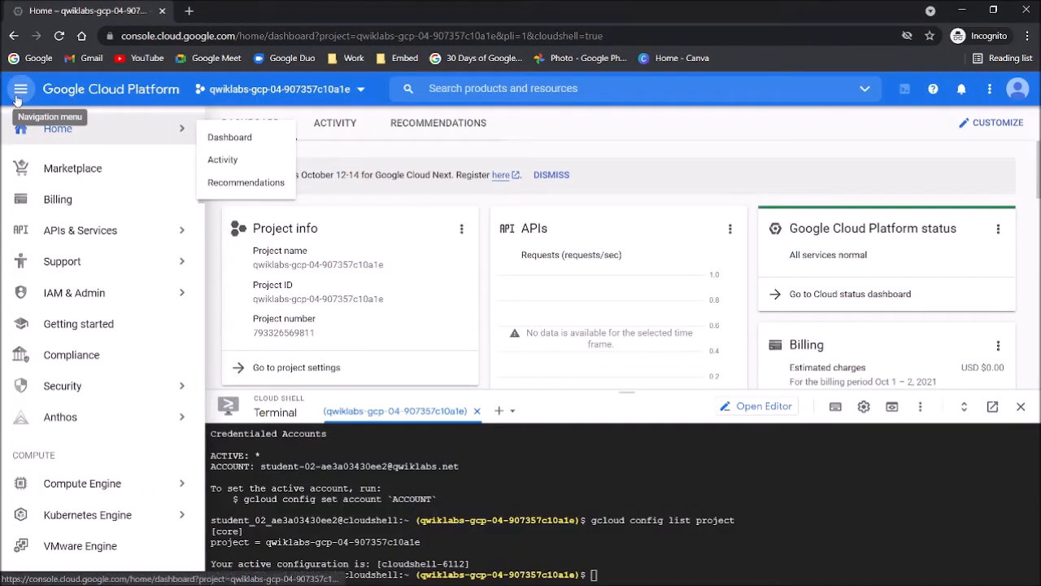
Open Compute Engine's VM instances page in the Google Cloud console and reduce the height of the Cloud Shell terminal
{"action": "scroll", "coordinate": [65, 342], "scroll_direction": "down", "scroll_amount": 3}
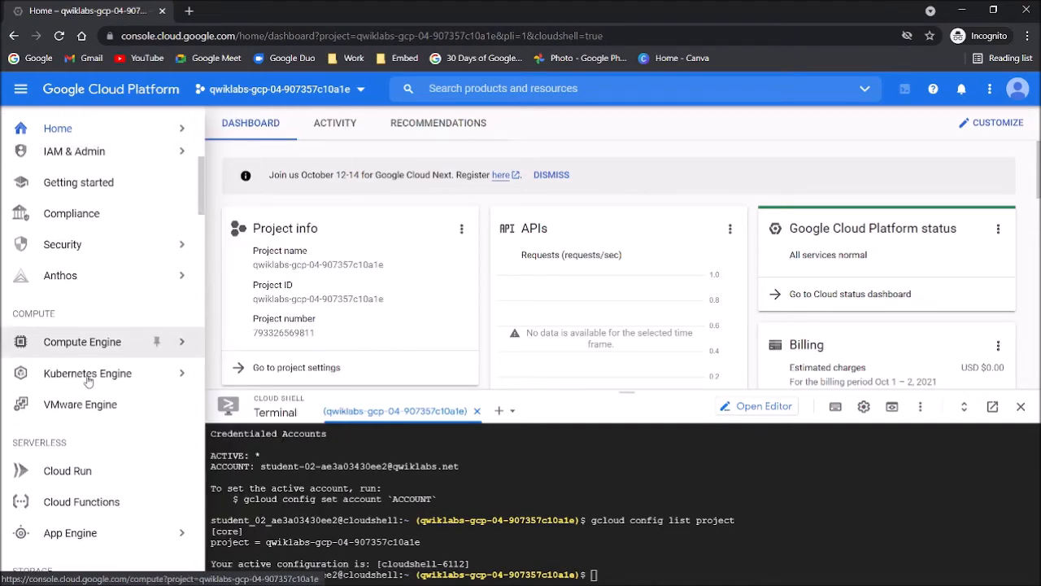
{"action": "mouse_move", "coordinate": [102, 342]}
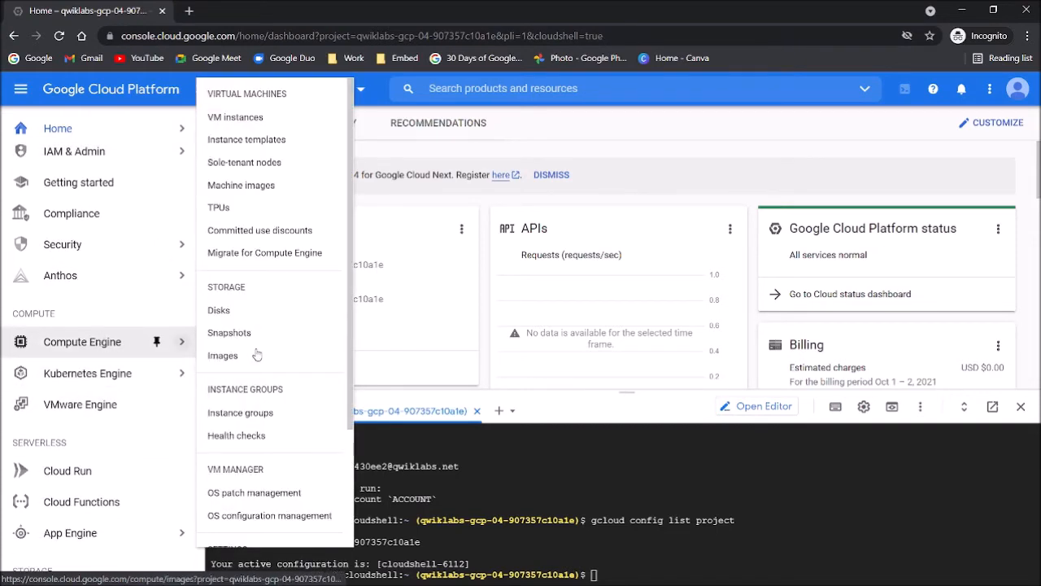
{"action": "left_click", "coordinate": [273, 117]}
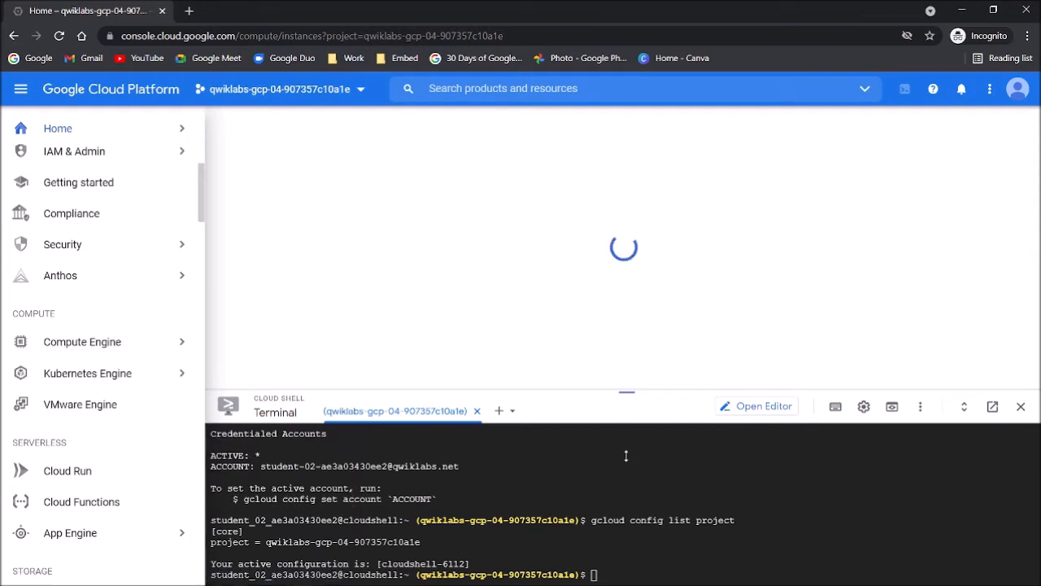
{"action": "left_click_drag", "start_coordinate": [627, 455], "coordinate": [626, 457]}
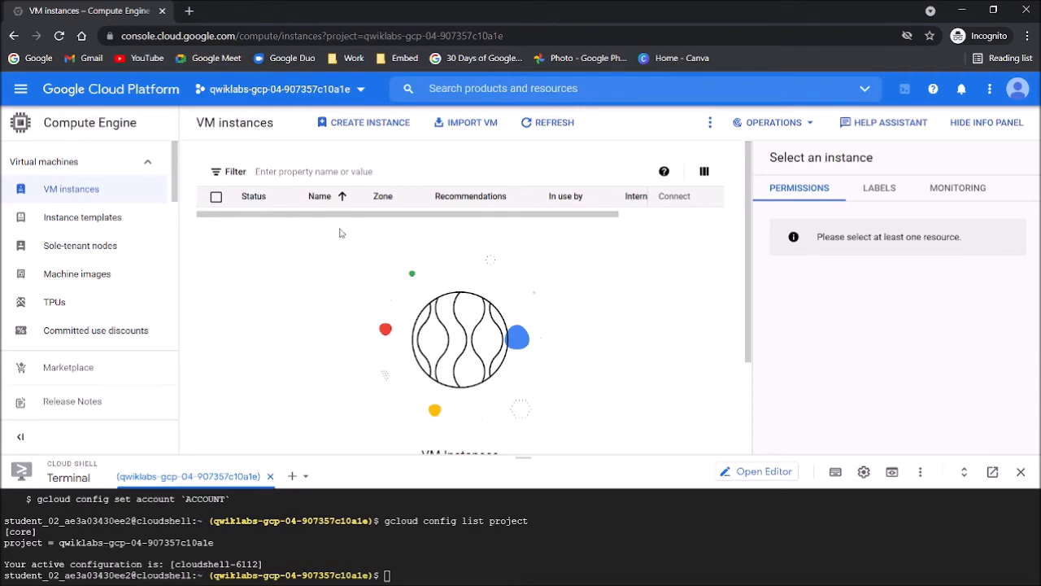
Check the instance creation instruction on the lab page and open the new VM instance form in the Google Cloud console
{"action": "key", "text": "alt+Tab"}
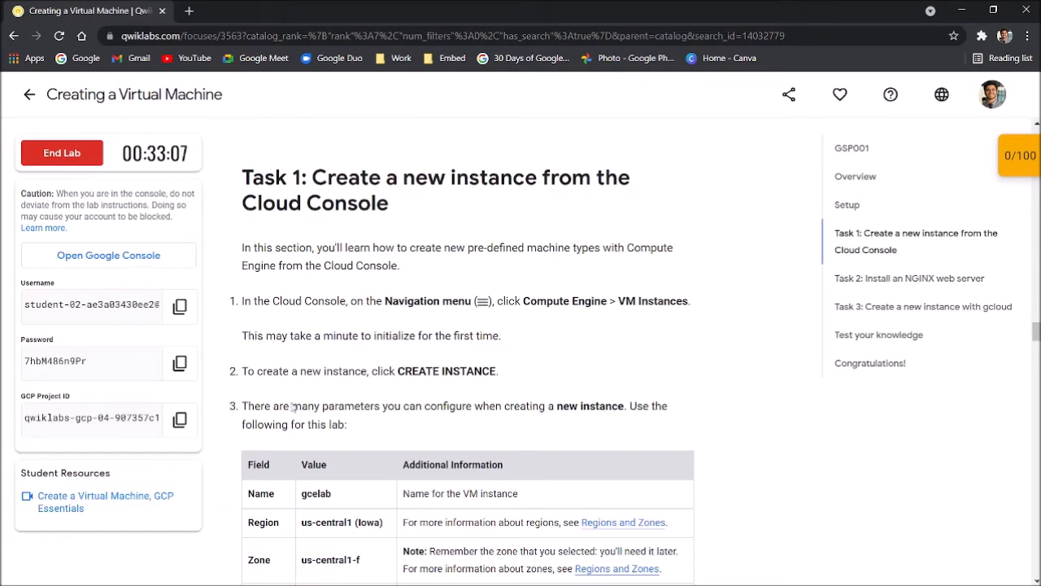
{"action": "left_click_drag", "start_coordinate": [243, 371], "coordinate": [498, 371]}
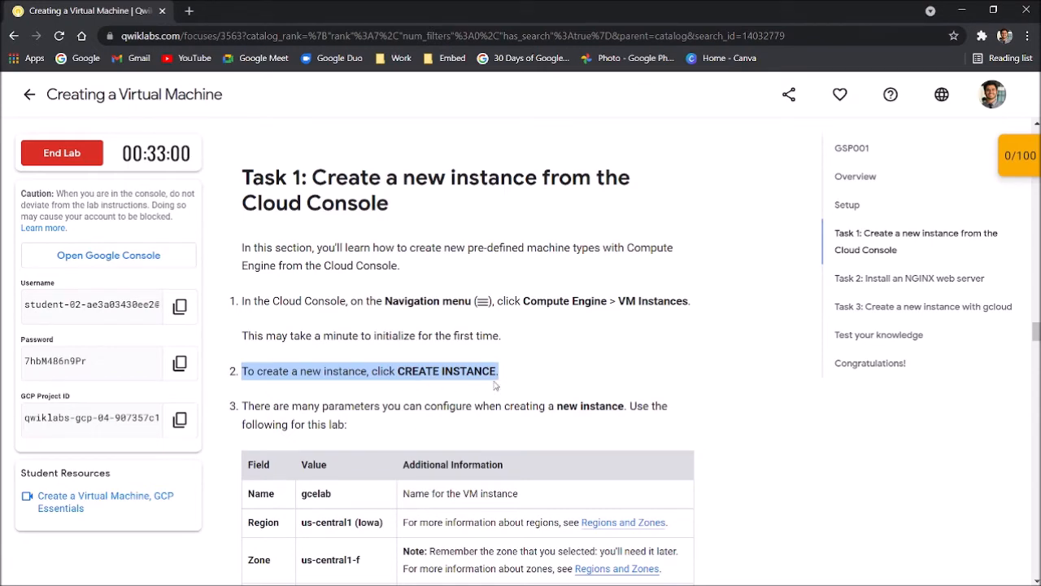
{"action": "key", "text": "alt+Tab"}
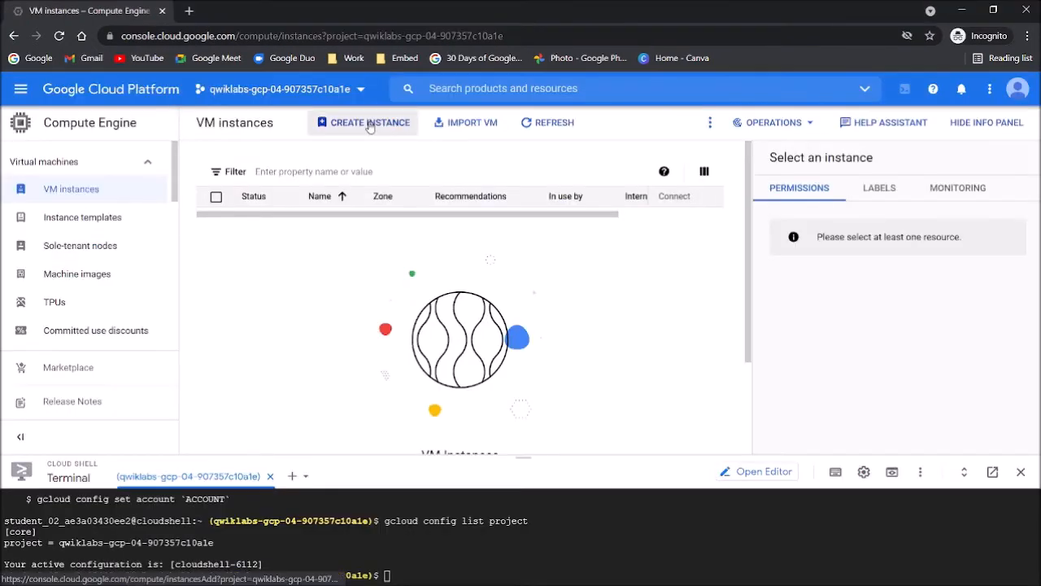
{"action": "left_click", "coordinate": [372, 127]}
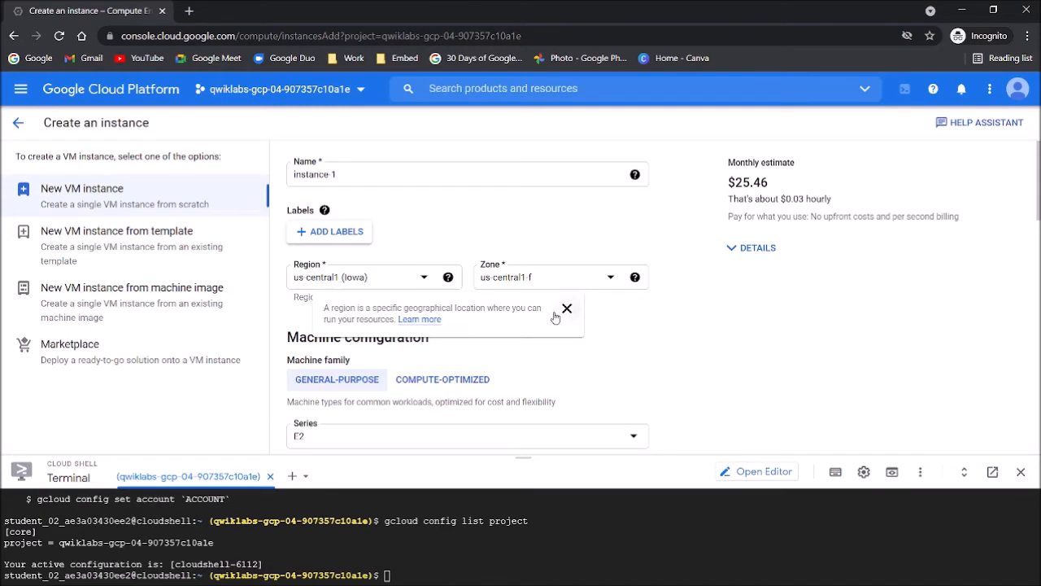
Copy the instance name gcelab from the lab's parameter table and set it as the new VM instance's name
{"action": "key", "text": "alt+Tab"}
{"action": "scroll", "coordinate": [446, 422], "scroll_direction": "down", "scroll_amount": 3}
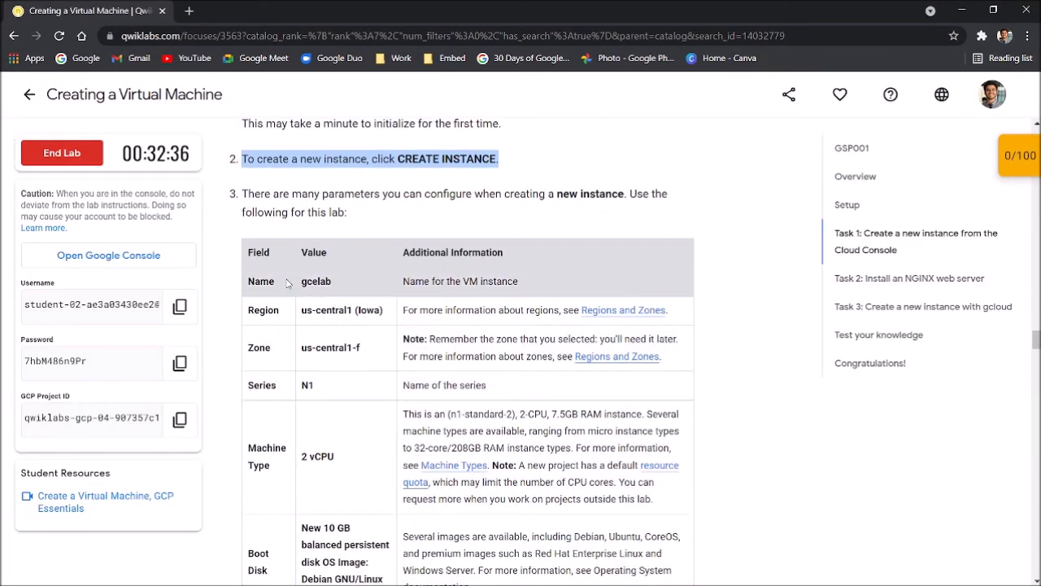
{"action": "scroll", "coordinate": [298, 266], "scroll_direction": "down", "scroll_amount": 1}
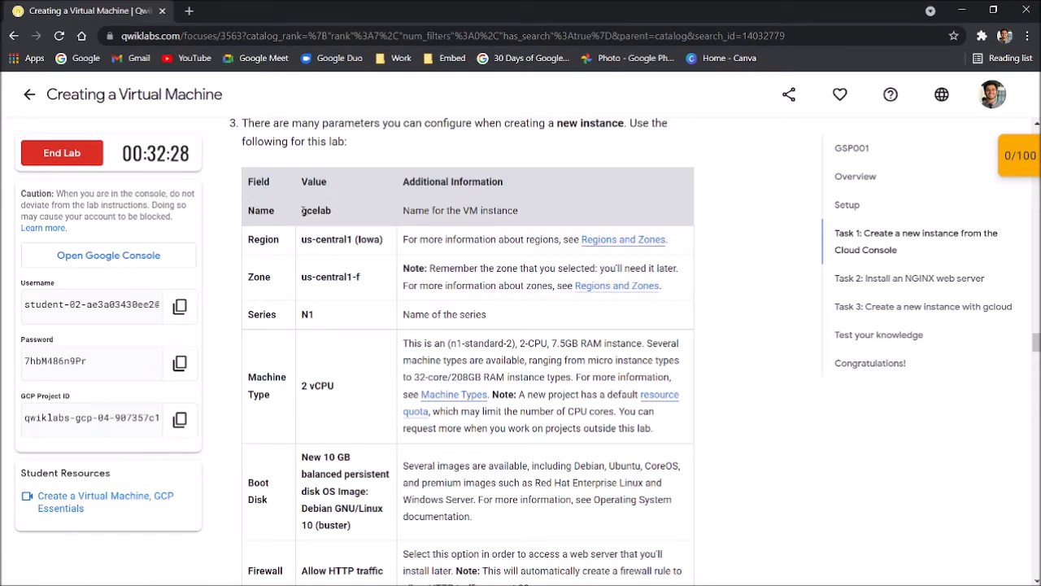
{"action": "left_click_drag", "start_coordinate": [303, 210], "coordinate": [338, 211]}
{"action": "key", "text": "alt+Tab"}
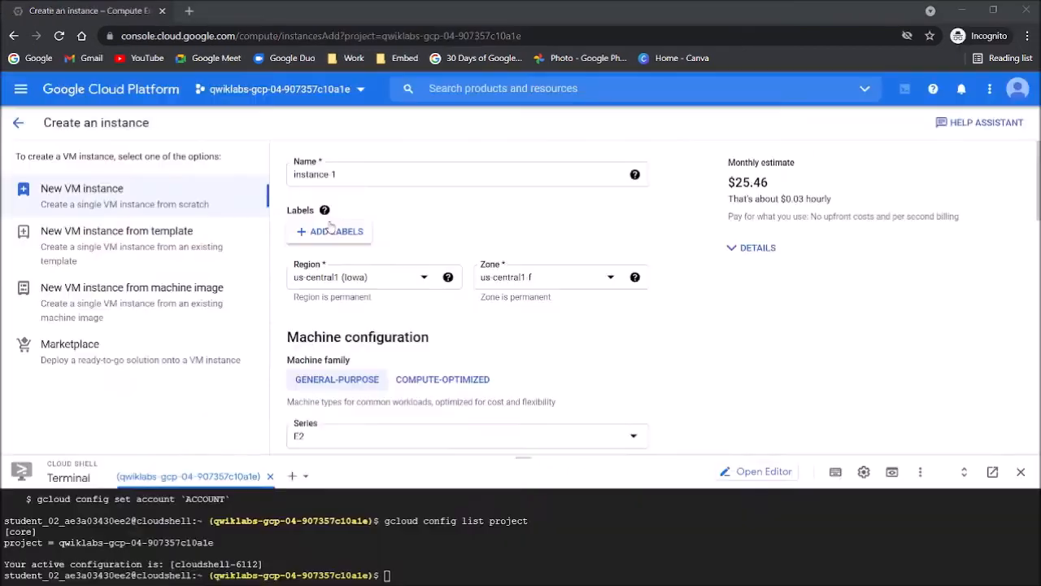
{"action": "left_click_drag", "start_coordinate": [355, 170], "coordinate": [271, 183]}
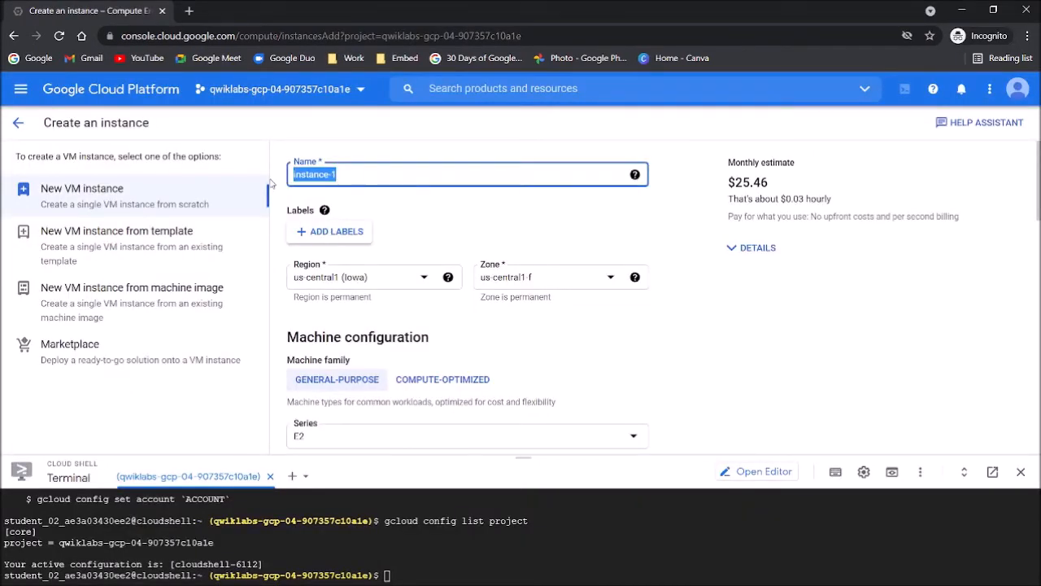
{"action": "key", "text": "ctrl+v"}
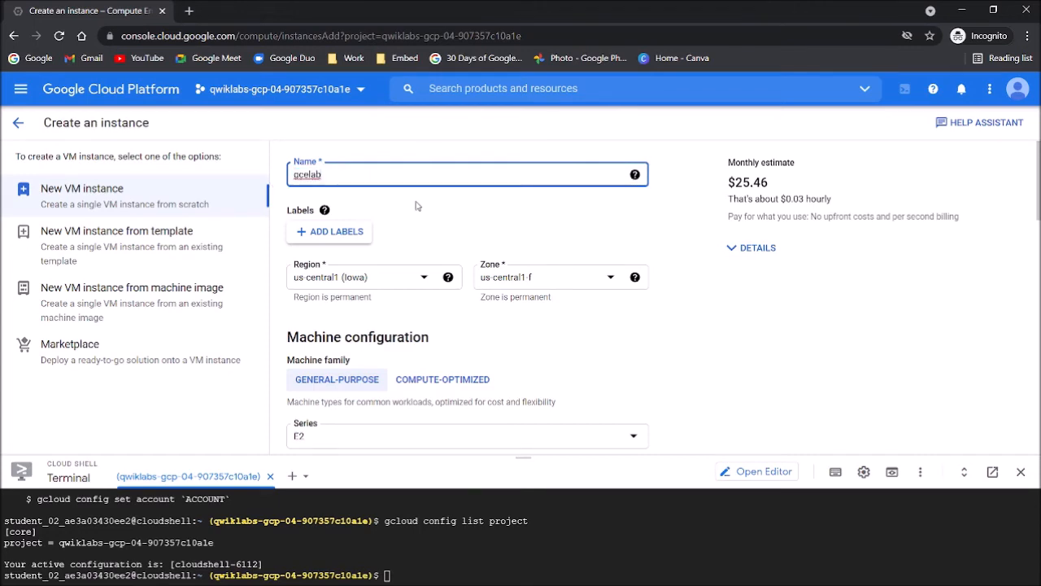
Read the lab's region and zone values and its Understanding Regions and Zones section, and compare them with the instance form
{"action": "key", "text": "alt+Tab"}
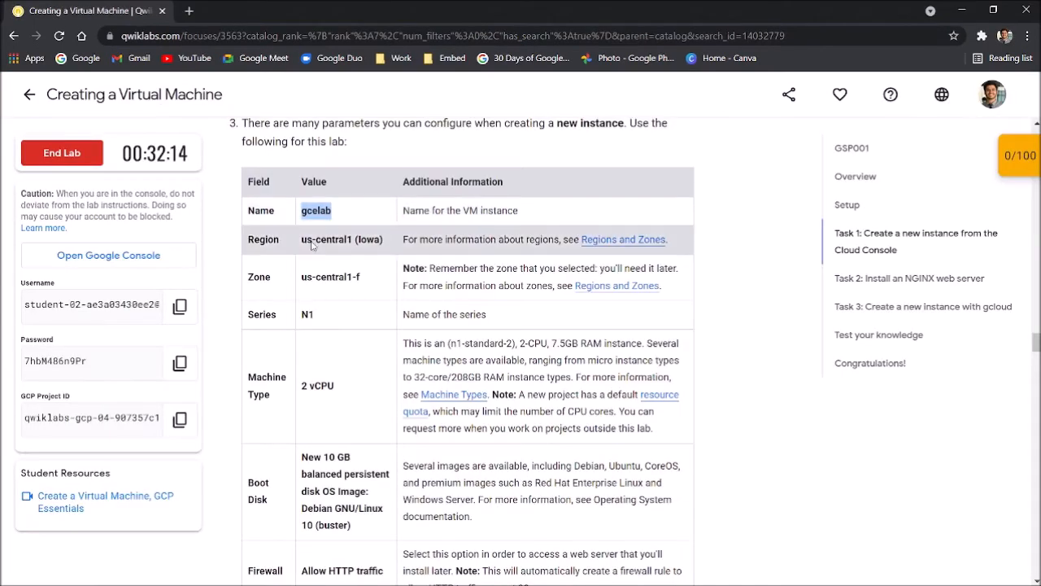
{"action": "left_click_drag", "start_coordinate": [302, 239], "coordinate": [384, 240]}
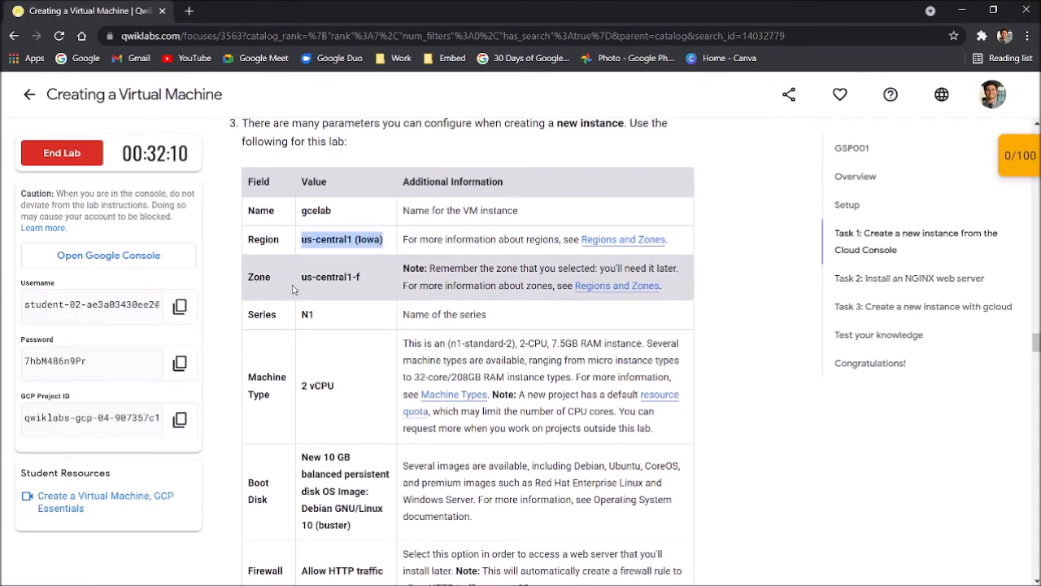
{"action": "left_click_drag", "start_coordinate": [302, 278], "coordinate": [374, 279]}
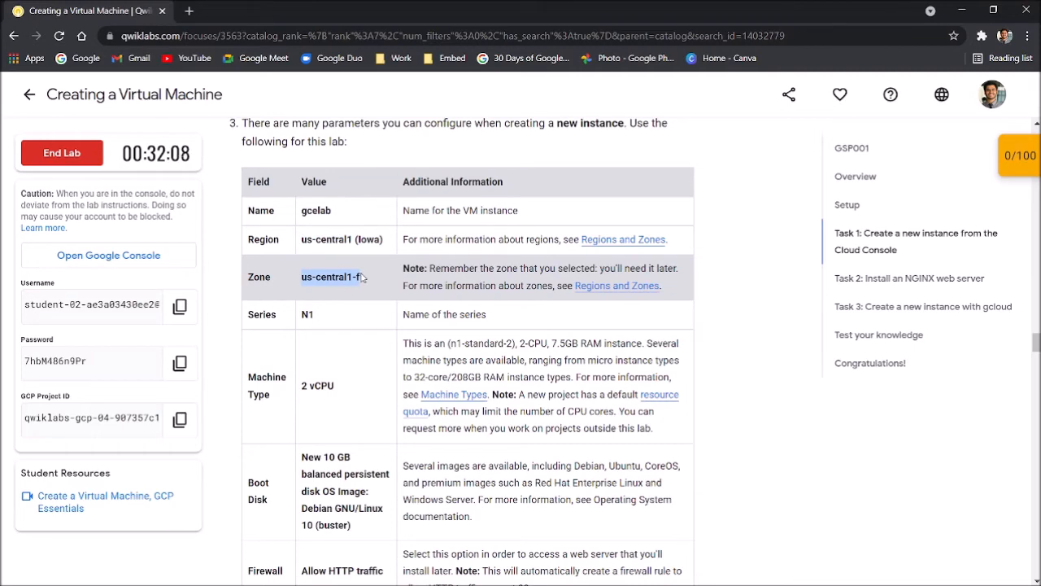
{"action": "scroll", "coordinate": [369, 252], "scroll_direction": "up", "scroll_amount": 10}
{"action": "scroll", "coordinate": [381, 380], "scroll_direction": "down", "scroll_amount": 1}
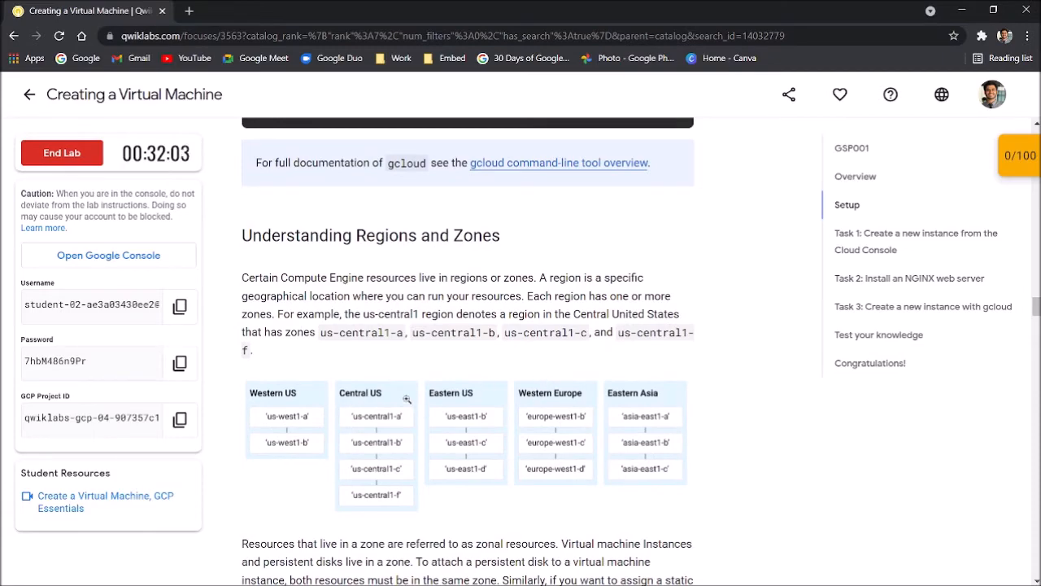
{"action": "scroll", "coordinate": [379, 393], "scroll_direction": "down", "scroll_amount": 8}
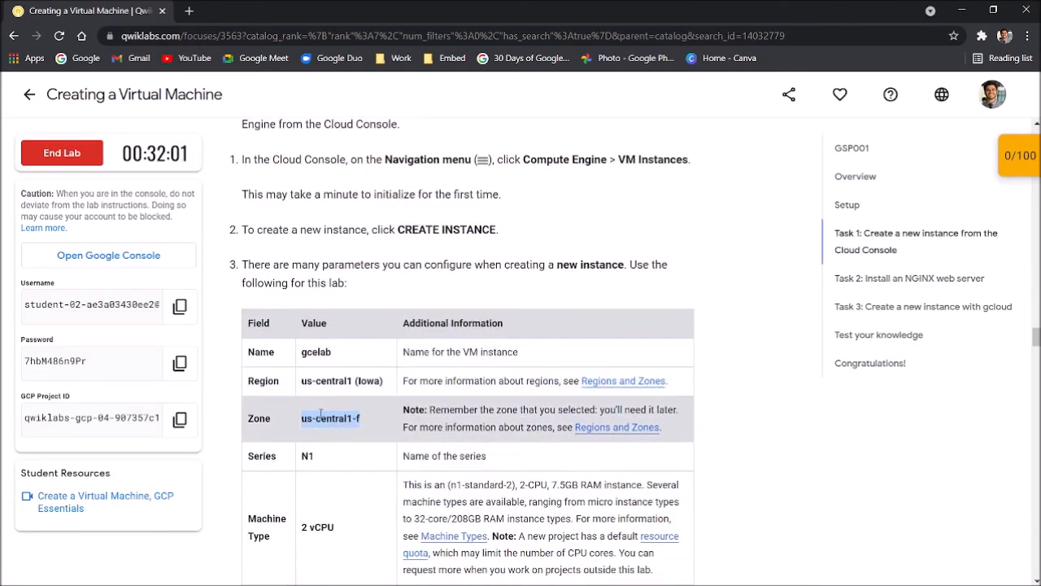
{"action": "scroll", "coordinate": [359, 418], "scroll_direction": "up", "scroll_amount": 7}
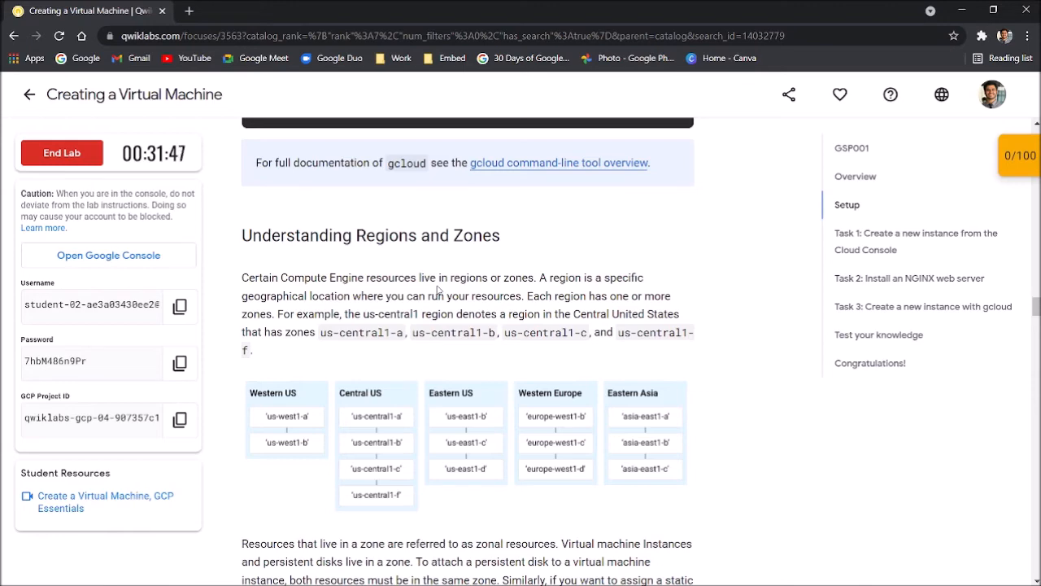
{"action": "key", "text": "alt+Tab"}
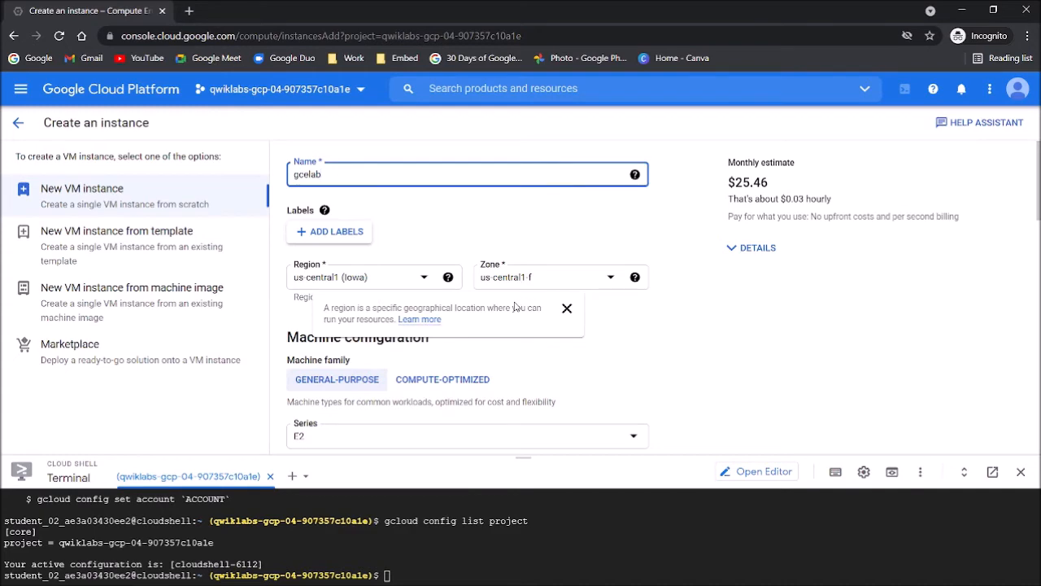
Return to the lab's parameter table and read the required series and machine type for the new instance
{"action": "key", "text": "alt+Tab"}
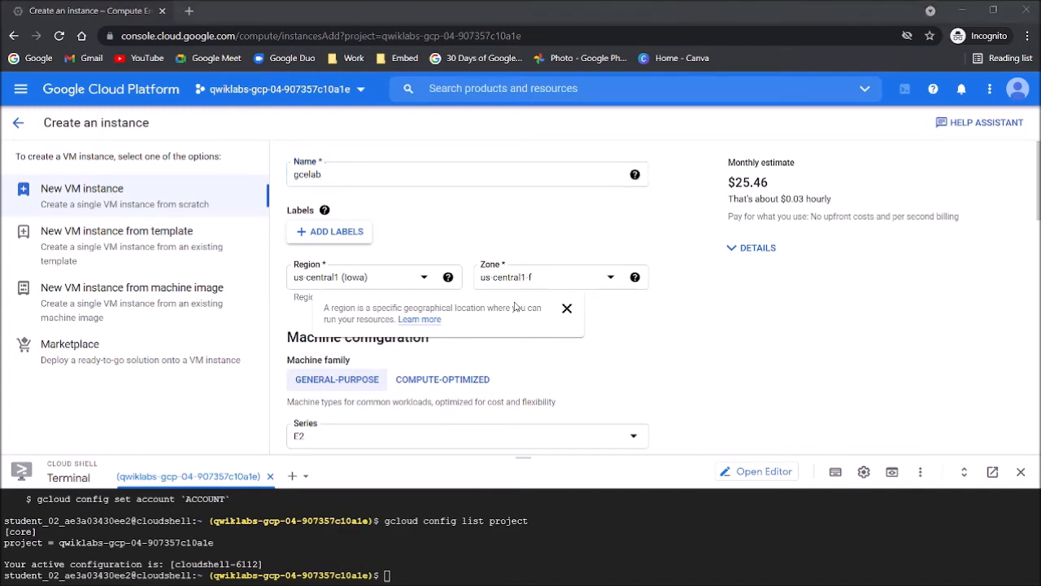
{"action": "scroll", "coordinate": [353, 364], "scroll_direction": "down", "scroll_amount": 5}
{"action": "scroll", "coordinate": [353, 364], "scroll_direction": "down", "scroll_amount": 5}
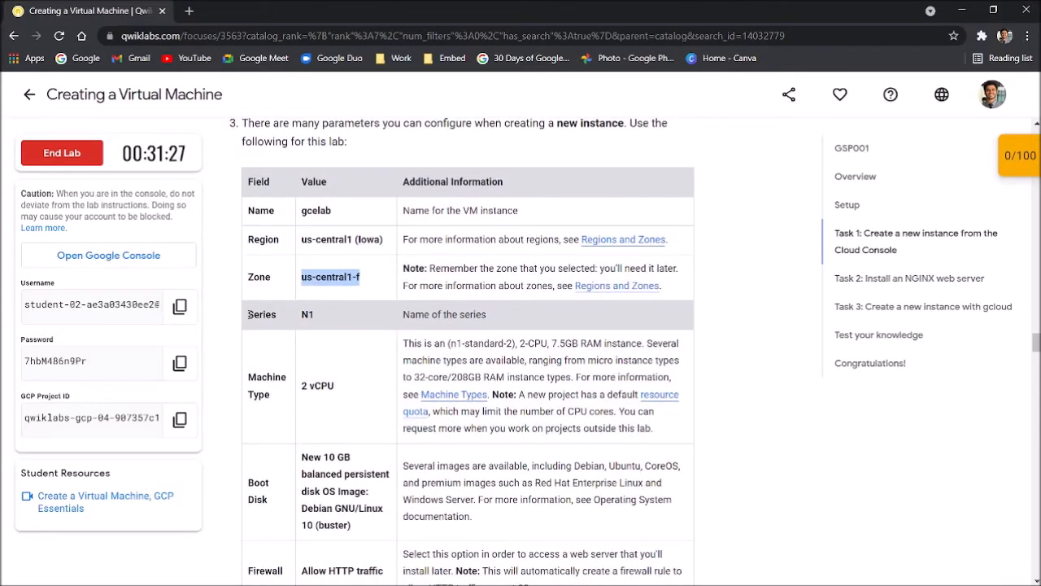
{"action": "left_click_drag", "start_coordinate": [250, 319], "coordinate": [294, 320]}
{"action": "double_click", "coordinate": [308, 315]}
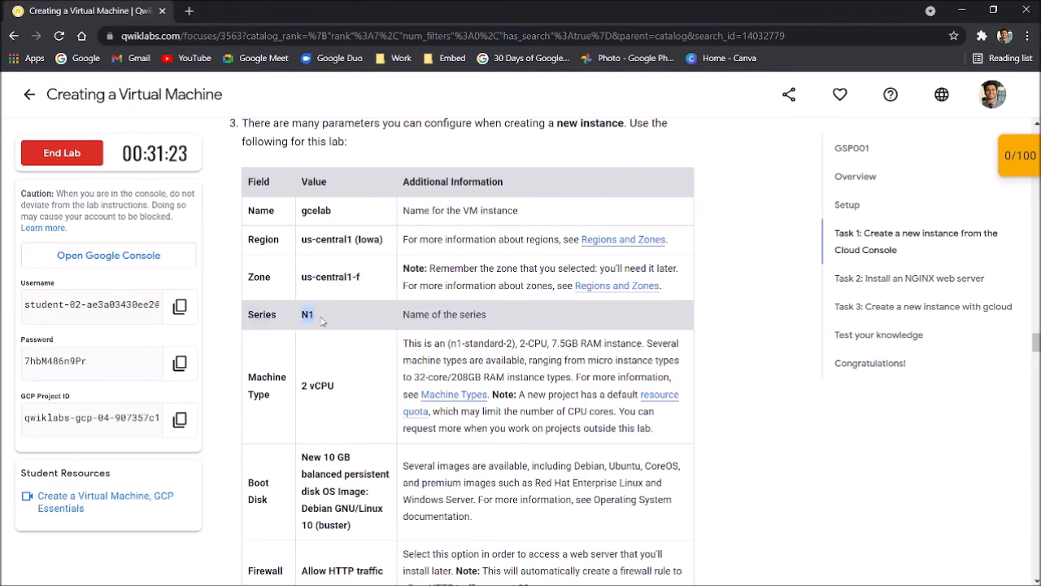
{"action": "left_click_drag", "start_coordinate": [303, 386], "coordinate": [324, 386]}
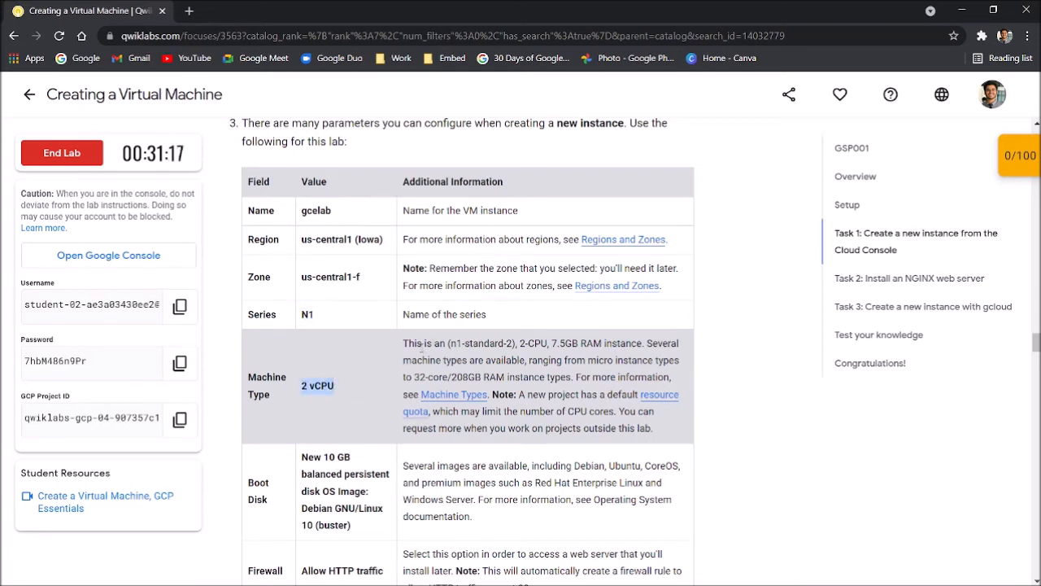
{"action": "left_click", "coordinate": [453, 343]}
{"action": "left_click_drag", "start_coordinate": [451, 344], "coordinate": [512, 343]}
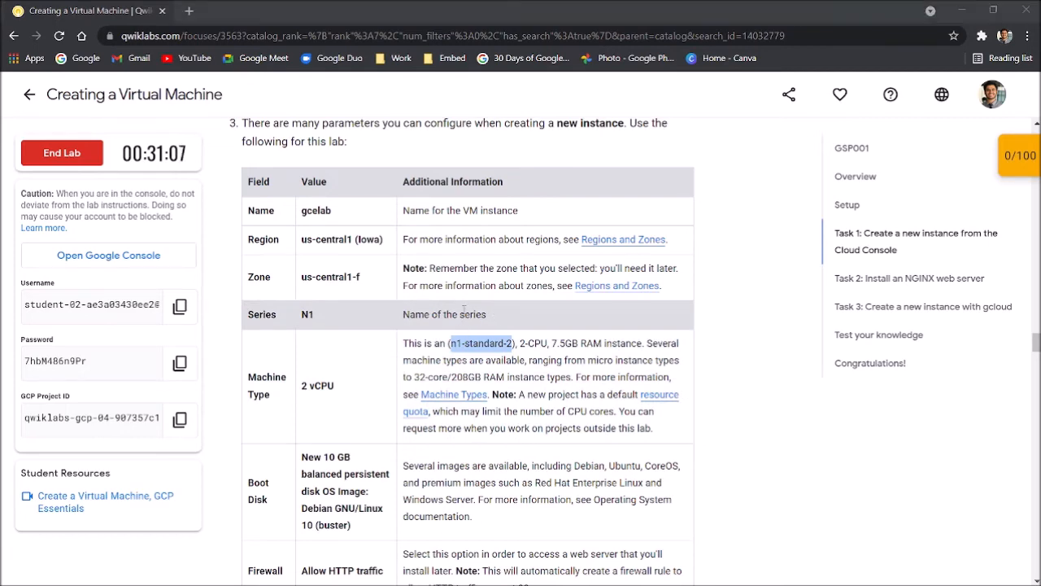
In the console's instance form, set the series to N1 and the machine type to n1-standard-2 (2 vCPU, 7.5 GB memory)
{"action": "key", "text": "alt+Tab"}
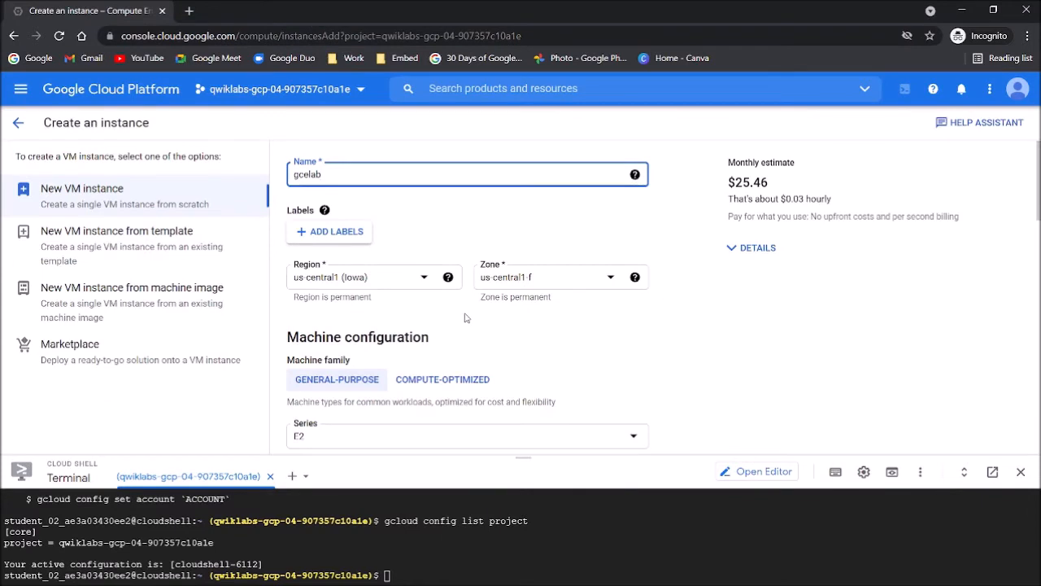
{"action": "scroll", "coordinate": [467, 317], "scroll_direction": "down", "scroll_amount": 2}
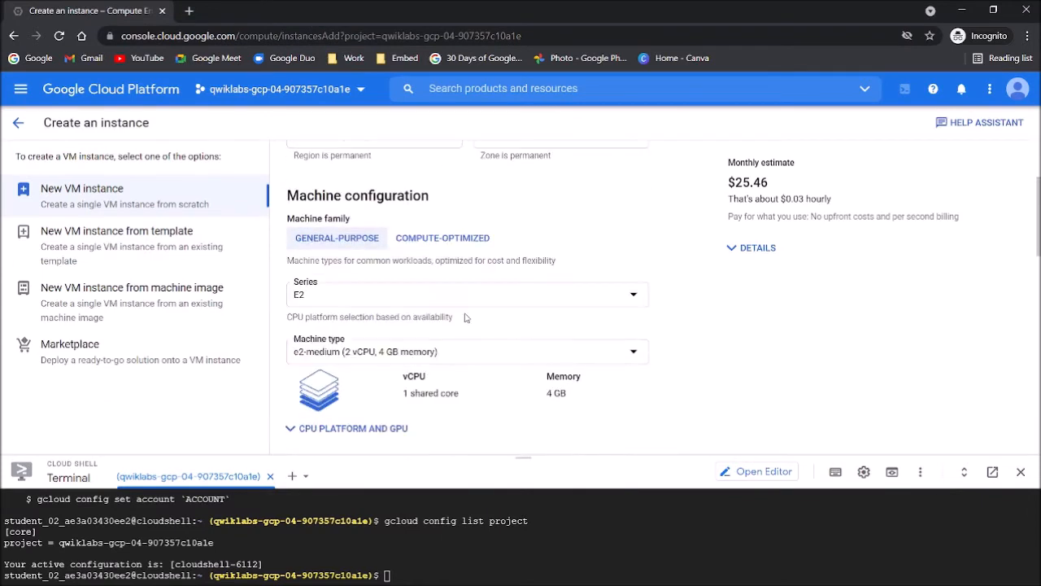
{"action": "left_click", "coordinate": [312, 301]}
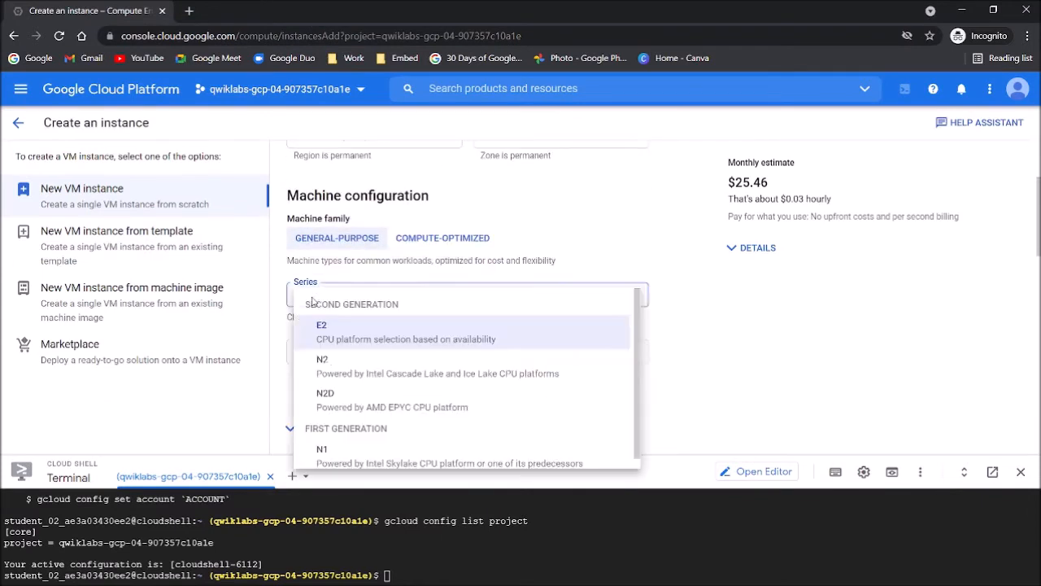
{"action": "left_click", "coordinate": [353, 452]}
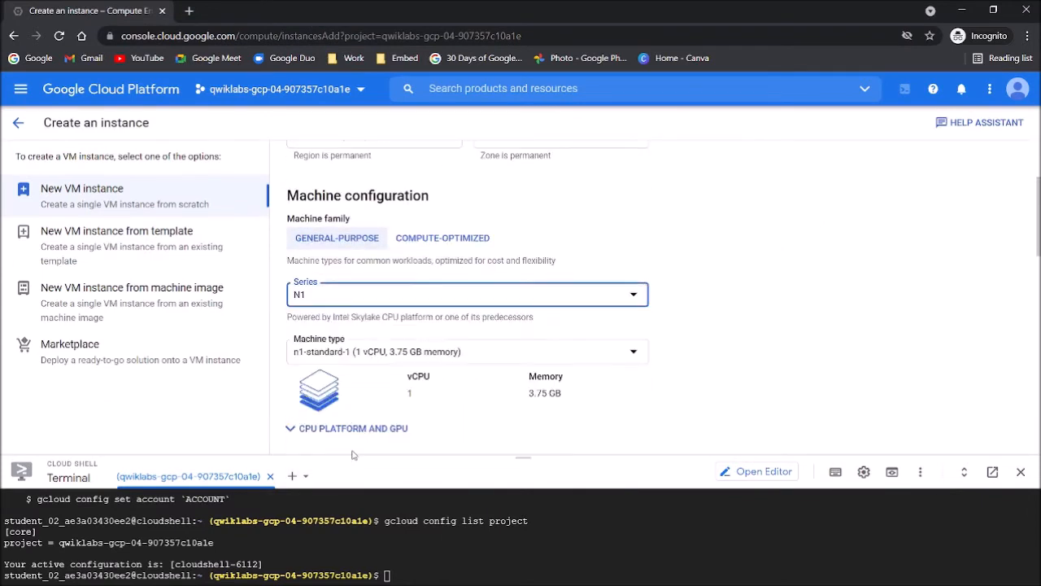
{"action": "left_click", "coordinate": [338, 358]}
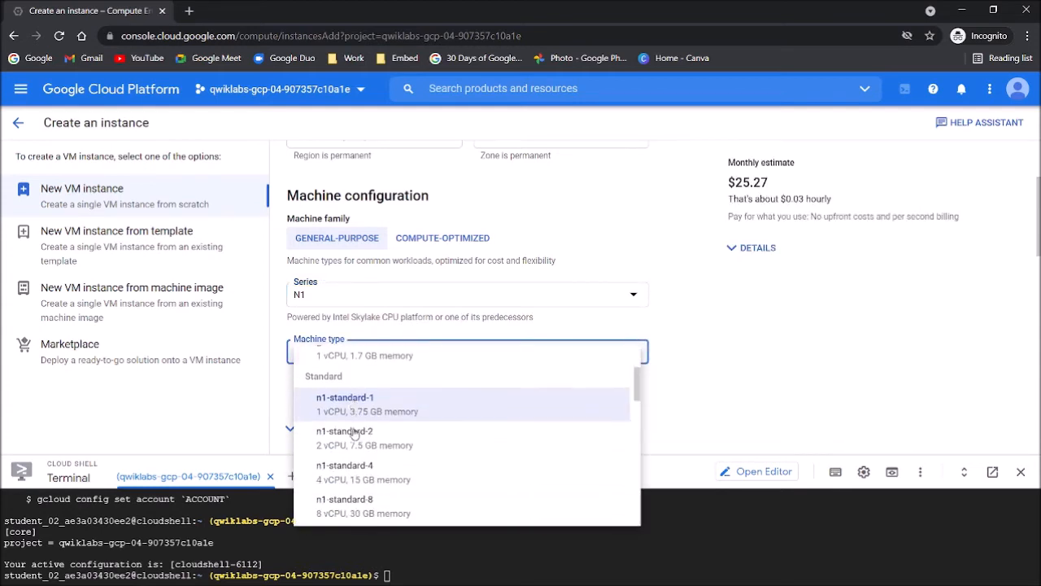
{"action": "left_click", "coordinate": [369, 399]}
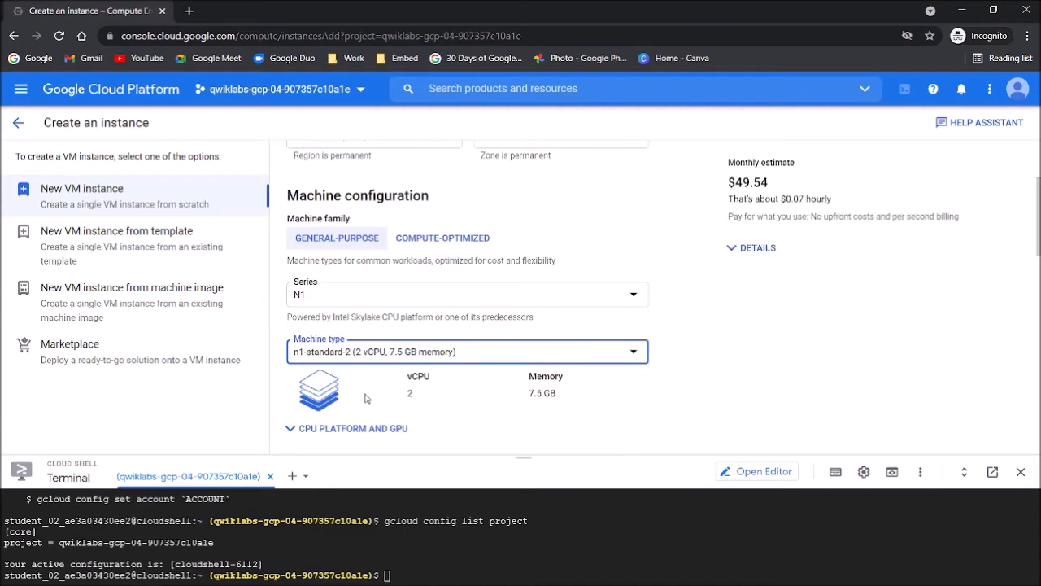
Read the lab's boot disk and firewall requirements and check the instance form's CPU platform and boot disk settings against the lab
{"action": "key", "text": "alt+Tab"}
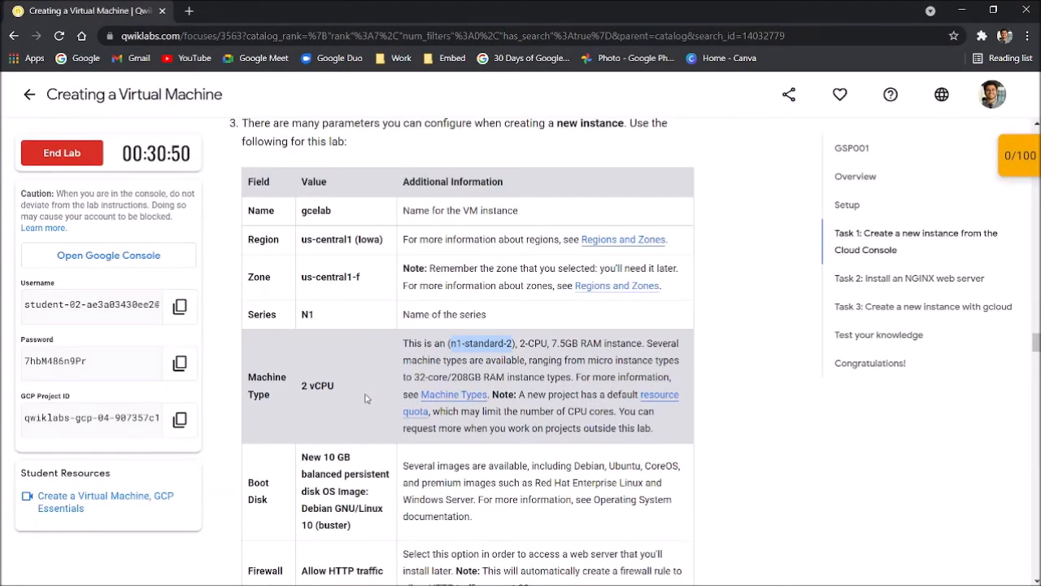
{"action": "scroll", "coordinate": [253, 342], "scroll_direction": "down", "scroll_amount": 2}
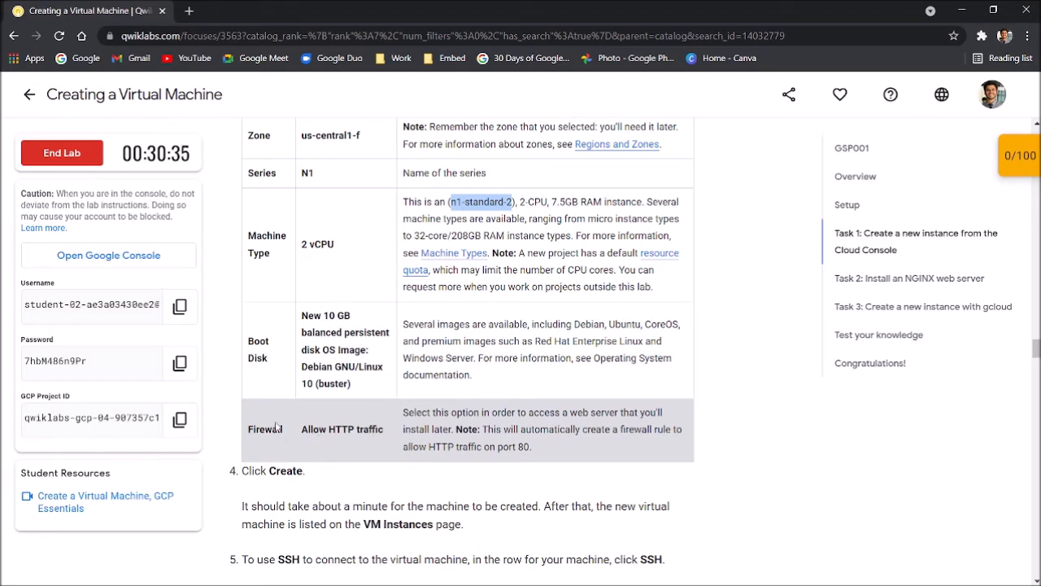
{"action": "key", "text": "alt+Tab"}
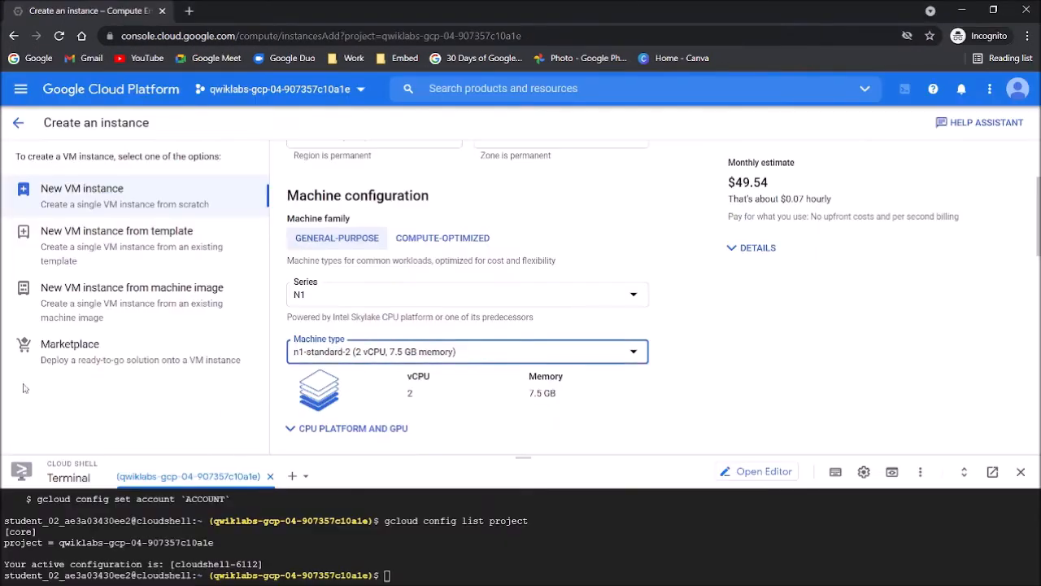
{"action": "scroll", "coordinate": [363, 302], "scroll_direction": "down", "scroll_amount": 3}
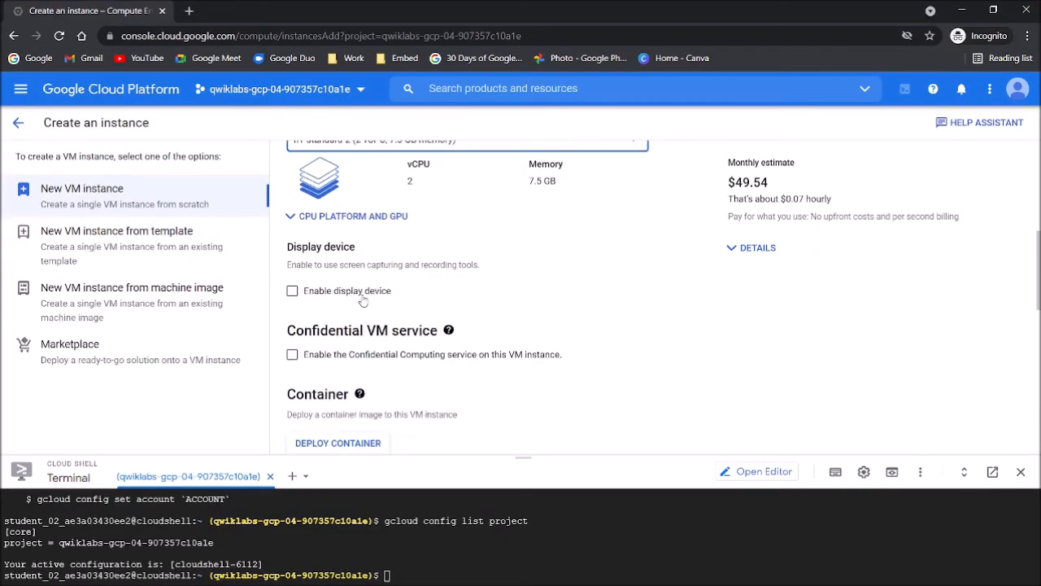
{"action": "scroll", "coordinate": [363, 301], "scroll_direction": "up", "scroll_amount": 2}
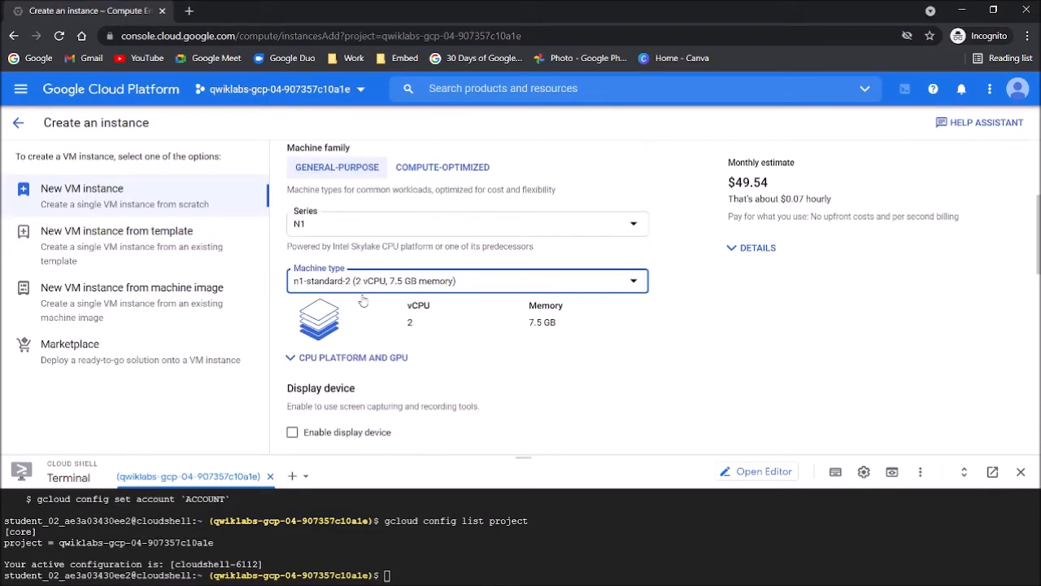
{"action": "left_click", "coordinate": [358, 359]}
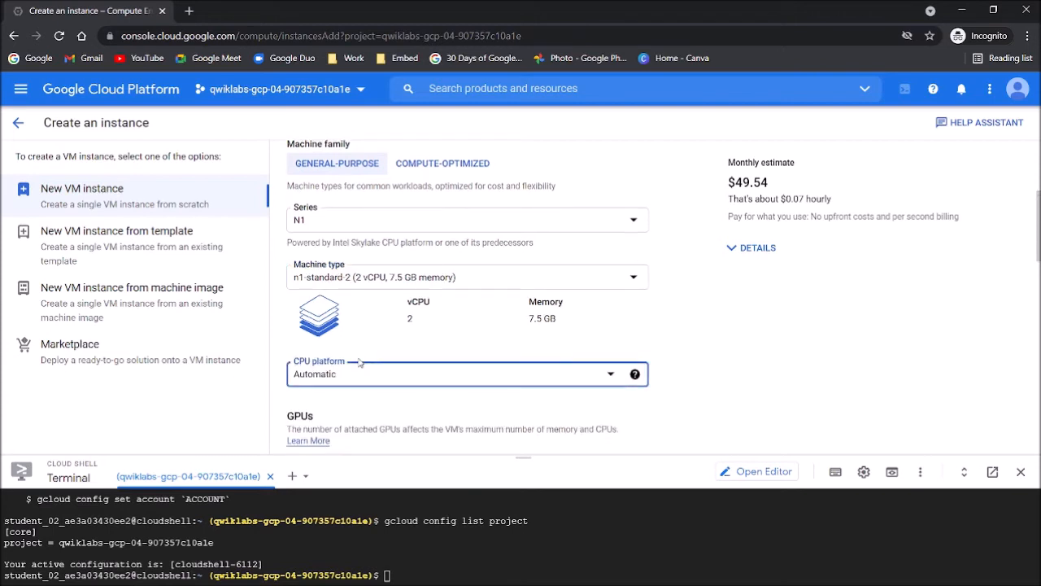
{"action": "scroll", "coordinate": [360, 362], "scroll_direction": "down", "scroll_amount": 3}
{"action": "scroll", "coordinate": [360, 362], "scroll_direction": "down", "scroll_amount": 3}
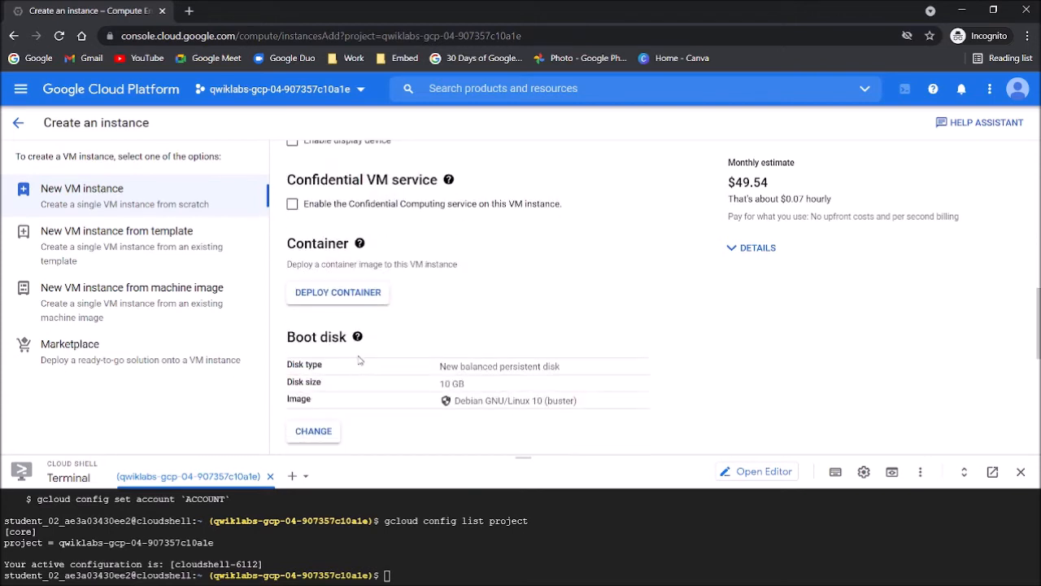
{"action": "scroll", "coordinate": [329, 340], "scroll_direction": "down", "scroll_amount": 1}
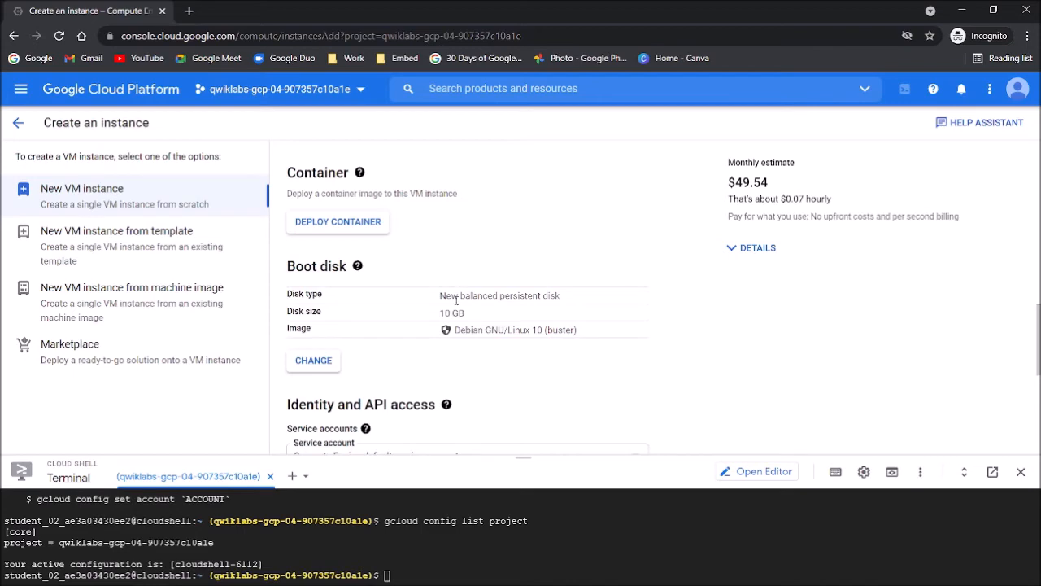
Compare the lab's boot disk size, type and Debian GNU/Linux 10 (buster) image requirements with the console's boot disk settings
{"action": "key", "text": "alt+Tab"}
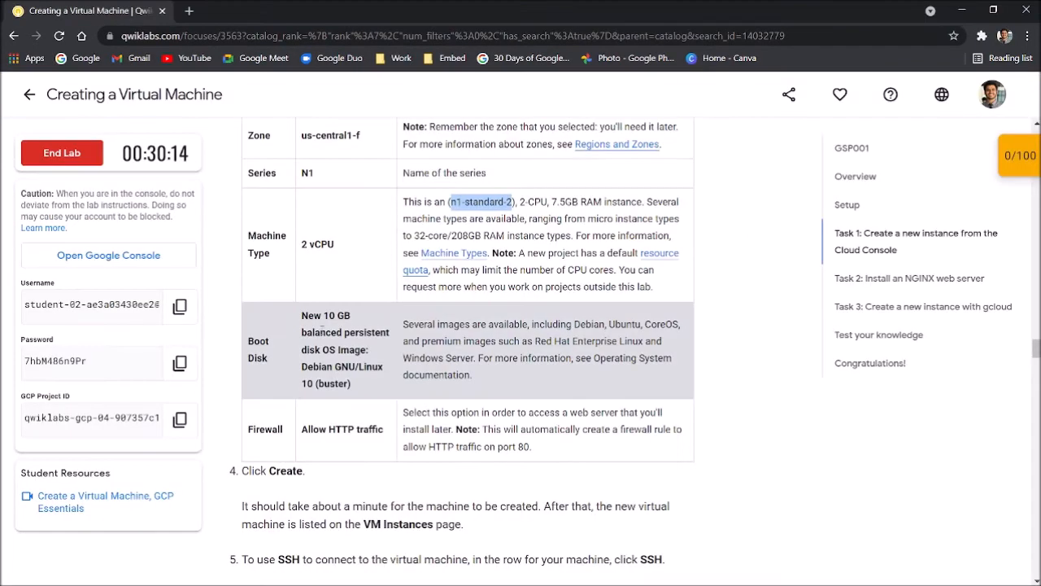
{"action": "key", "text": "alt+Tab"}
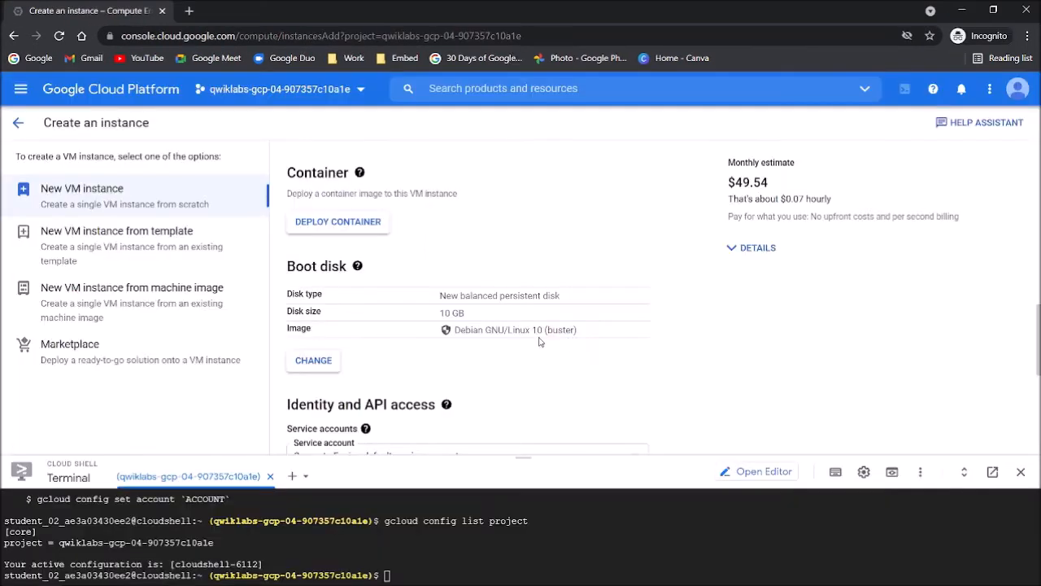
{"action": "left_click_drag", "start_coordinate": [441, 313], "coordinate": [463, 312]}
{"action": "key", "text": "alt+Tab"}
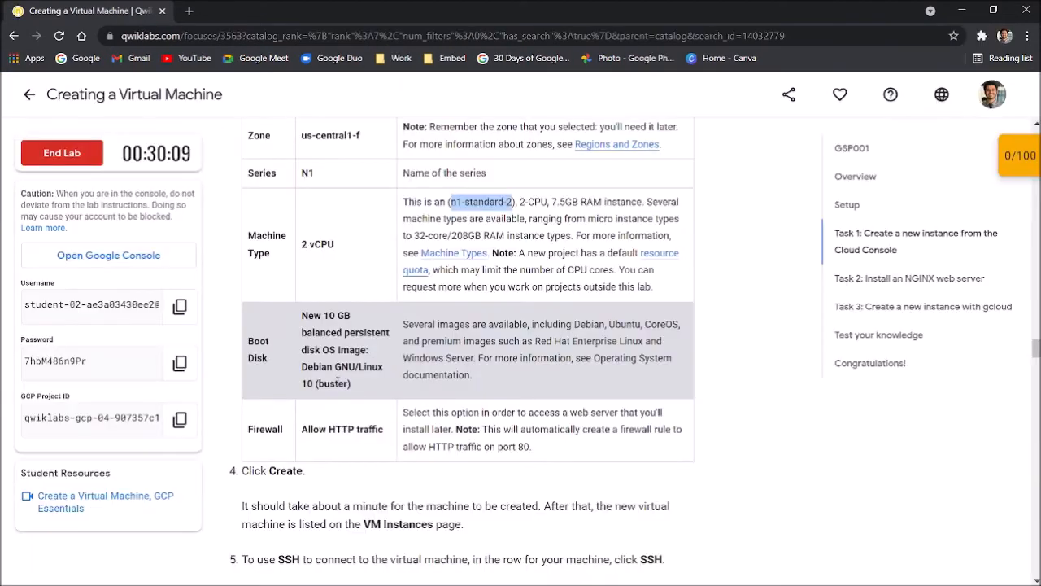
{"action": "left_click_drag", "start_coordinate": [303, 368], "coordinate": [377, 387]}
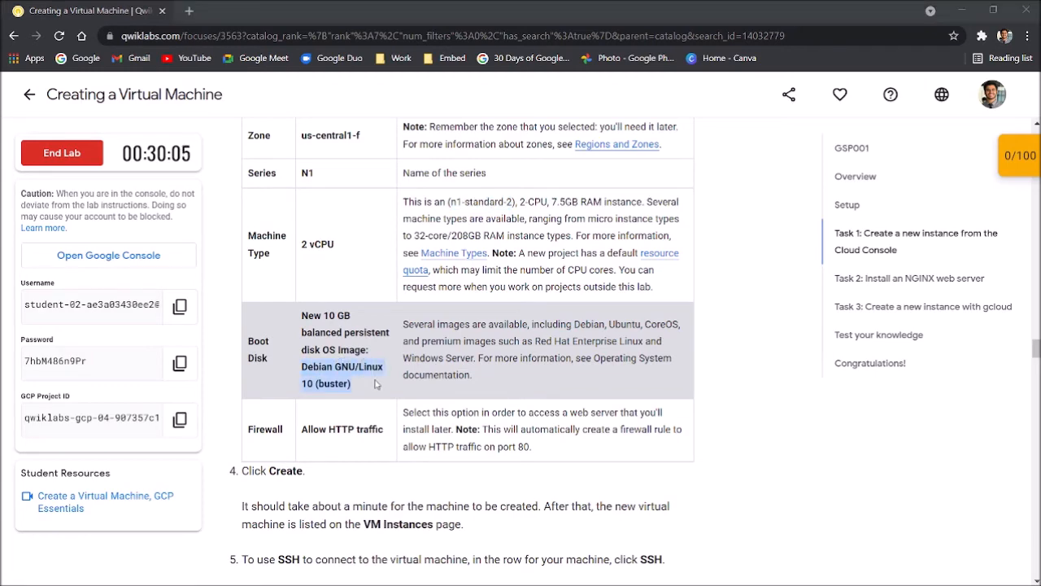
{"action": "key", "text": "alt+Tab"}
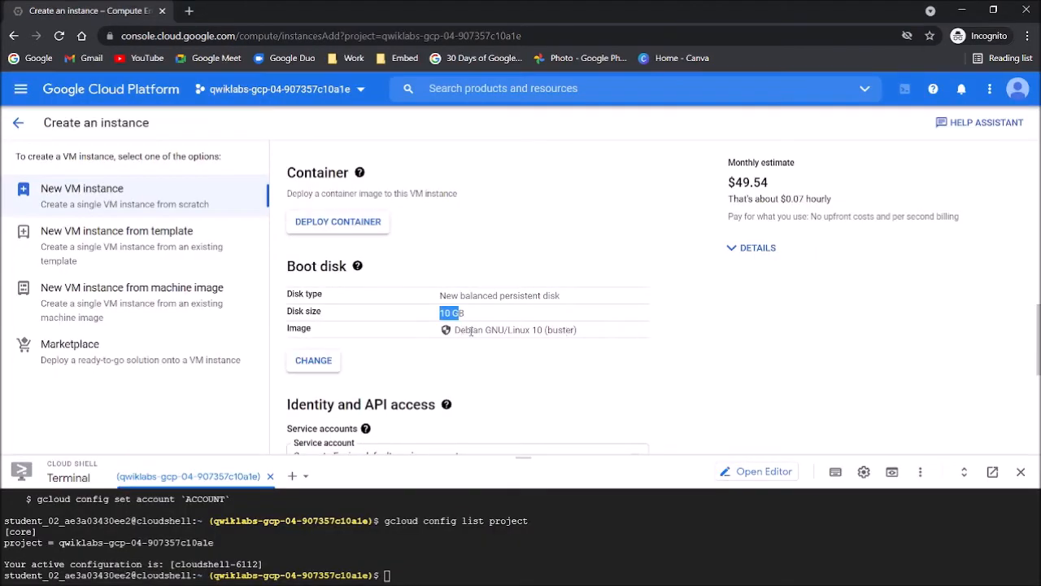
{"action": "key", "text": "alt+Tab"}
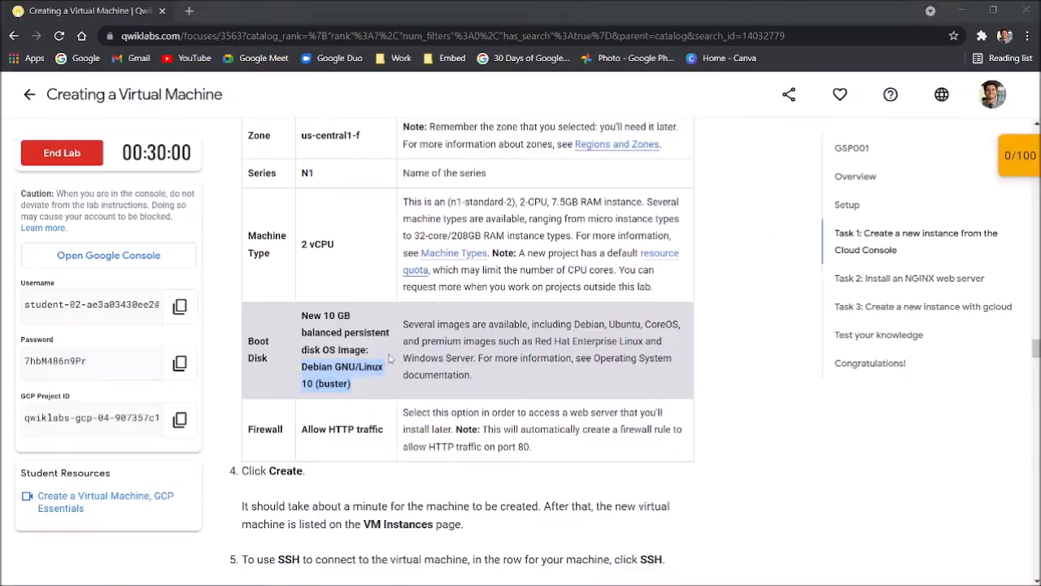
Read the lab's firewall requirement and allow HTTP traffic in the console's instance form
{"action": "scroll", "coordinate": [456, 350], "scroll_direction": "down", "scroll_amount": 1}
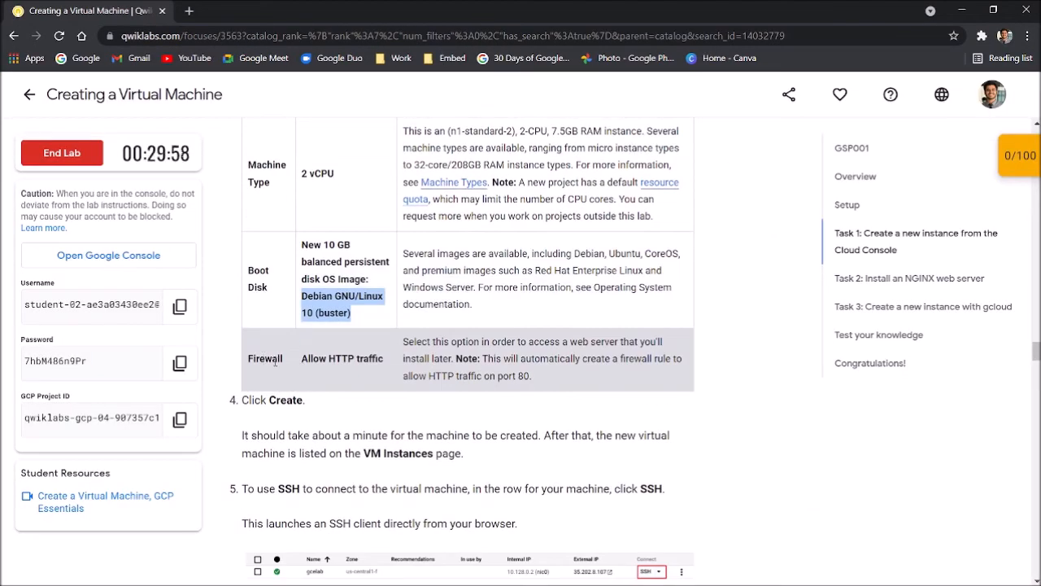
{"action": "left_click_drag", "start_coordinate": [301, 358], "coordinate": [369, 352]}
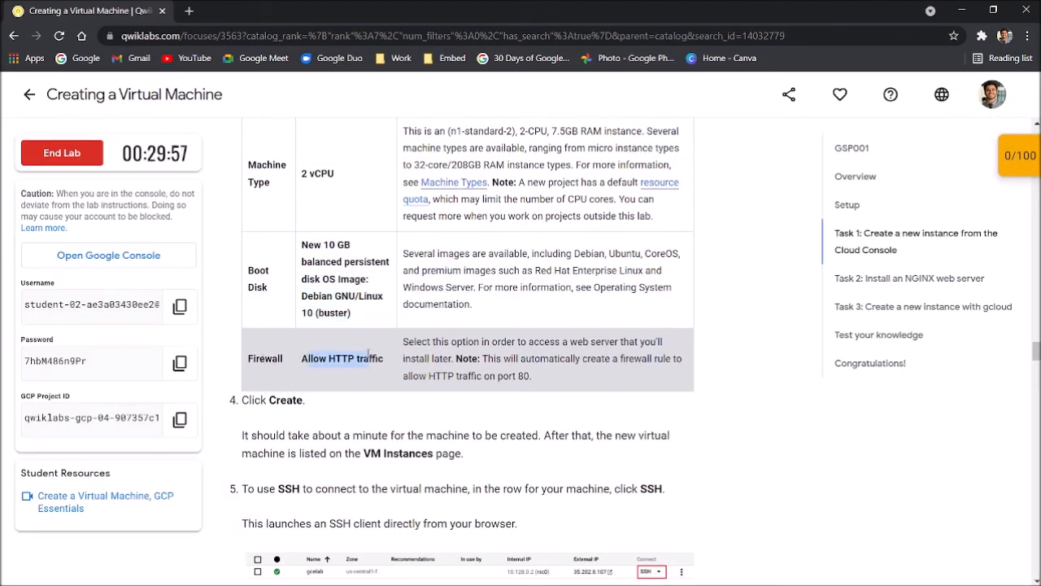
{"action": "key", "text": "alt+Tab"}
{"action": "scroll", "coordinate": [306, 323], "scroll_direction": "down", "scroll_amount": 5}
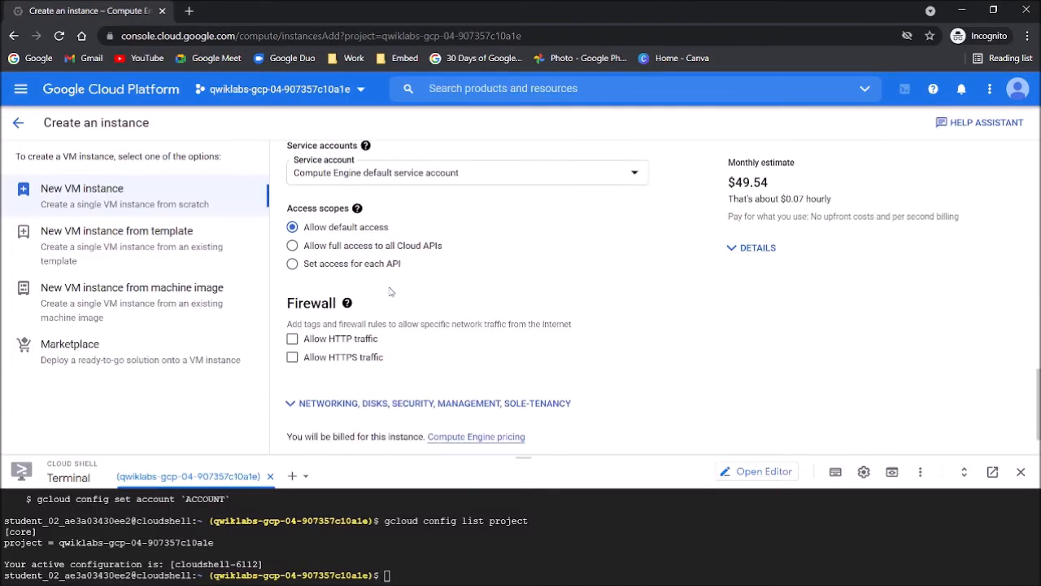
{"action": "double_click", "coordinate": [299, 303]}
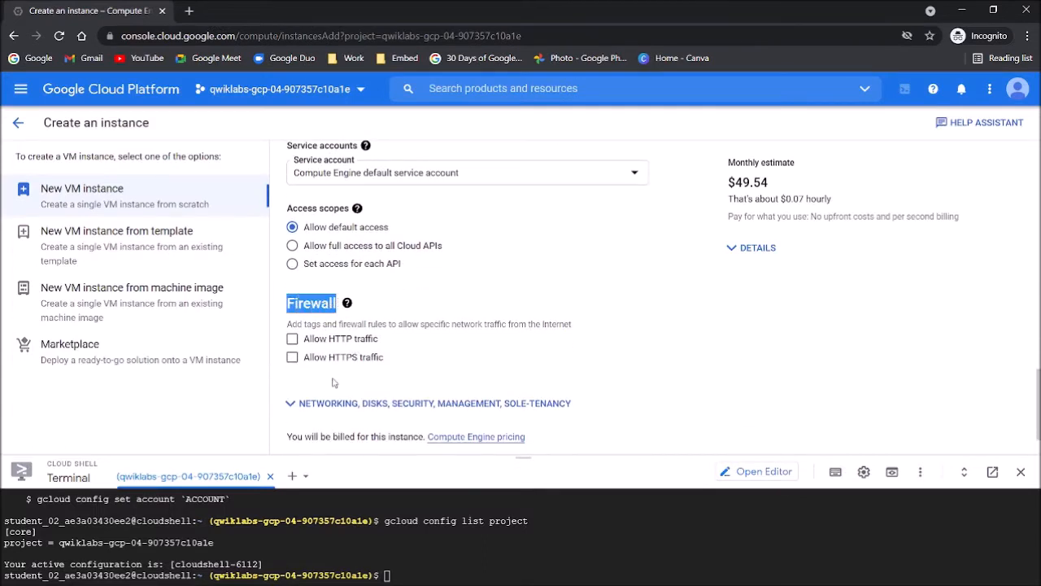
{"action": "left_click", "coordinate": [292, 339]}
Read the lab's next instruction and create the configured VM instance in the console
{"action": "key", "text": "alt+Tab"}
{"action": "scroll", "coordinate": [269, 338], "scroll_direction": "down", "scroll_amount": 1}
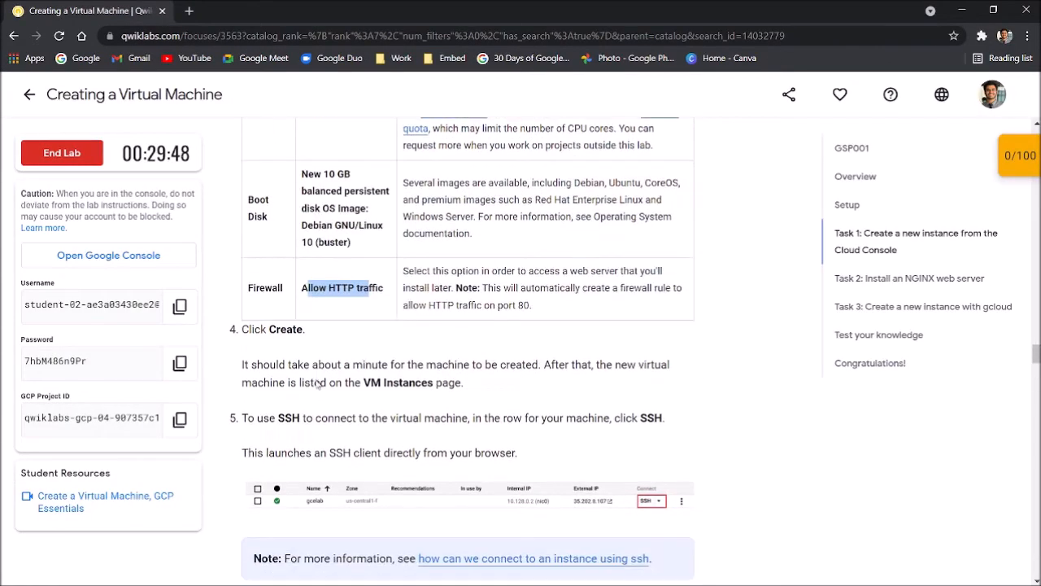
{"action": "left_click_drag", "start_coordinate": [243, 330], "coordinate": [310, 332]}
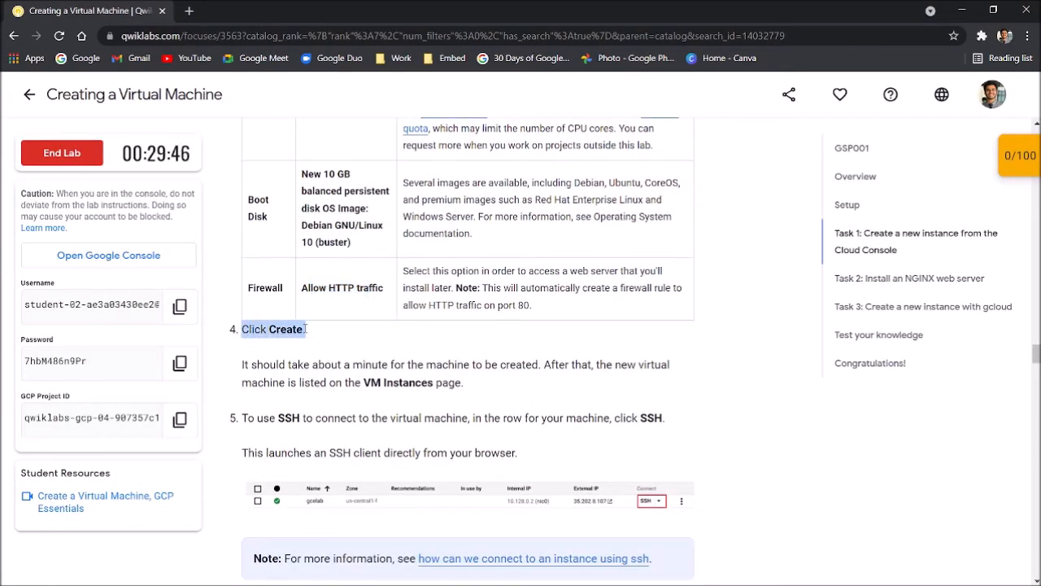
{"action": "key", "text": "alt+Tab"}
{"action": "scroll", "coordinate": [478, 339], "scroll_direction": "down", "scroll_amount": 1}
{"action": "left_click", "coordinate": [331, 416]}
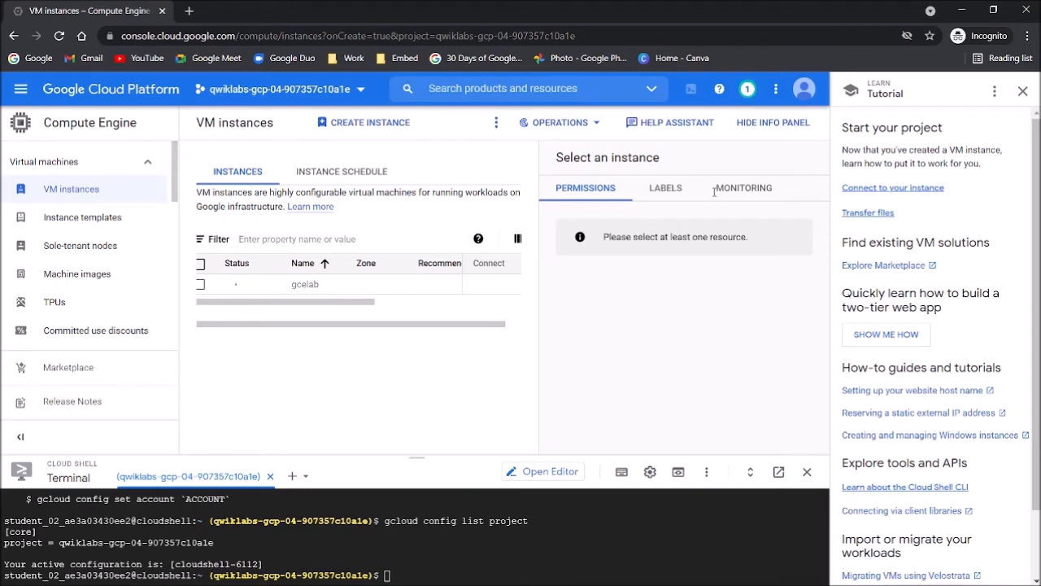
Close the tutorial pane beside the VM instances list and check the status of the gcelab instance
{"action": "left_click", "coordinate": [1023, 93]}
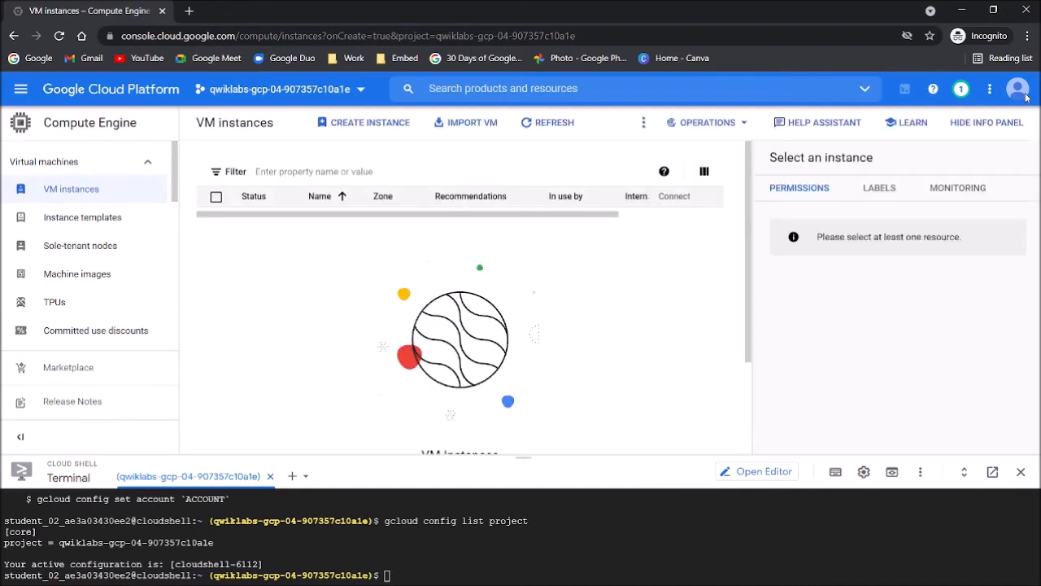
{"action": "left_click", "coordinate": [533, 136]}
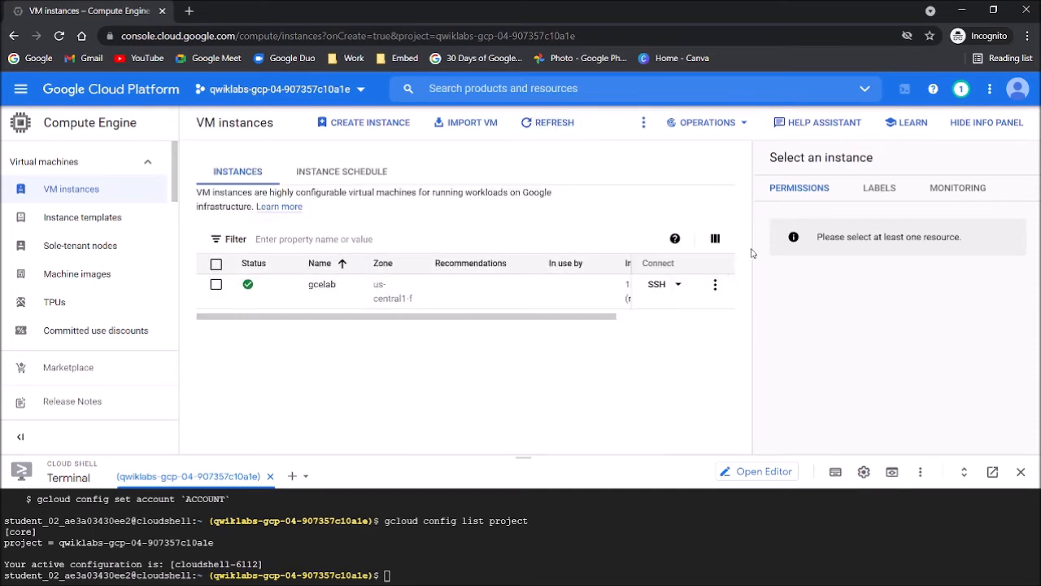
{"action": "mouse_move", "coordinate": [248, 285]}
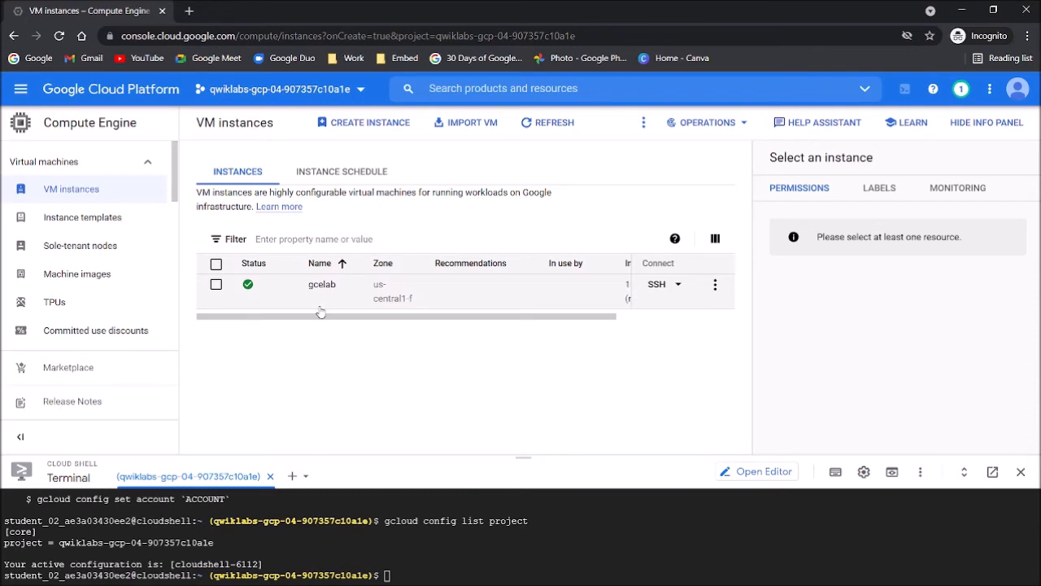
Read the lab's SSH instruction and open an SSH connection to the gcelab instance from the console, confirming the connection
{"action": "key", "text": "alt+Tab"}
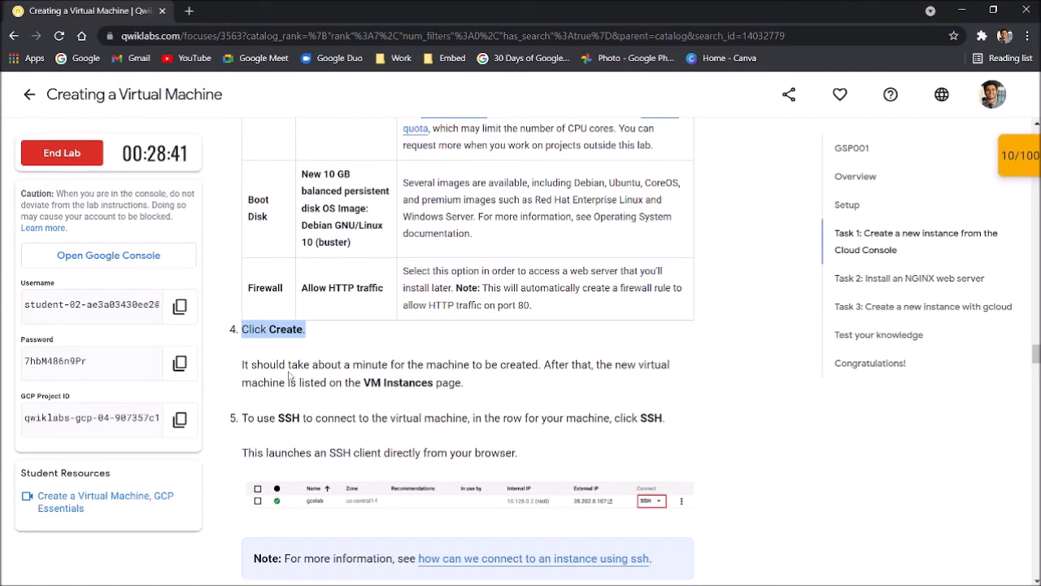
{"action": "scroll", "coordinate": [290, 374], "scroll_direction": "down", "scroll_amount": 1}
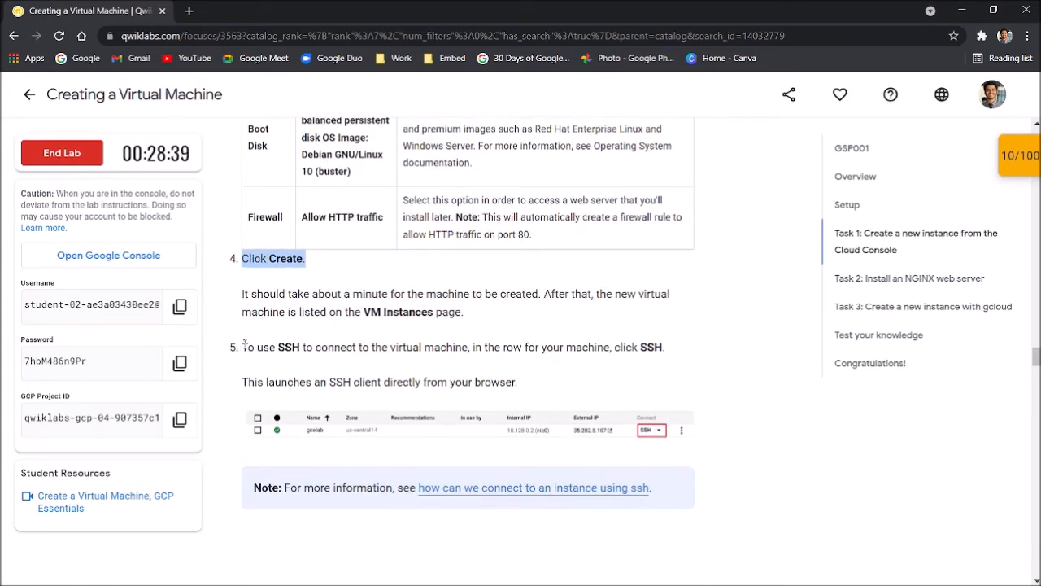
{"action": "left_click_drag", "start_coordinate": [242, 346], "coordinate": [299, 347]}
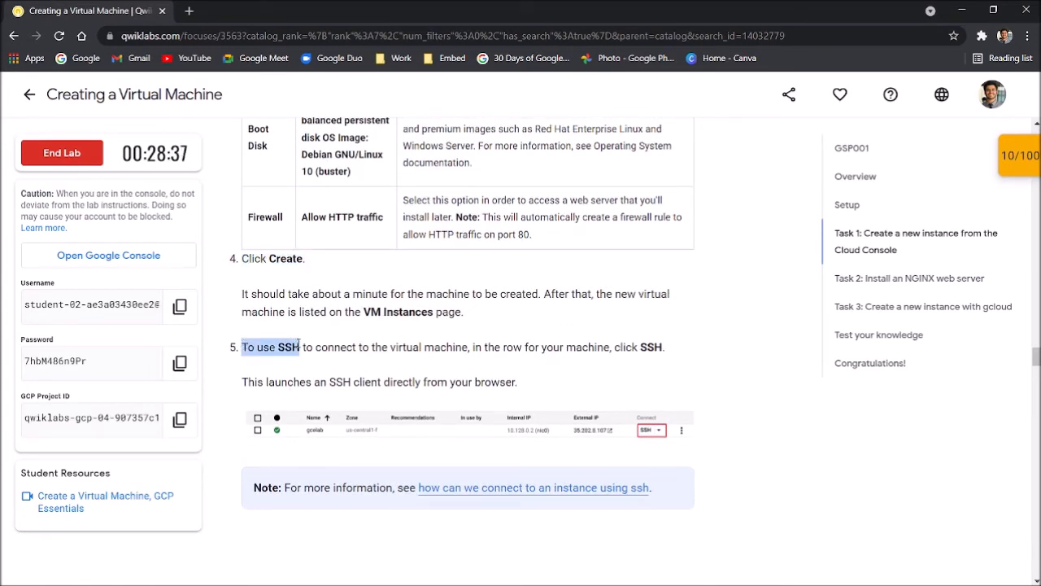
{"action": "left_click", "coordinate": [279, 356]}
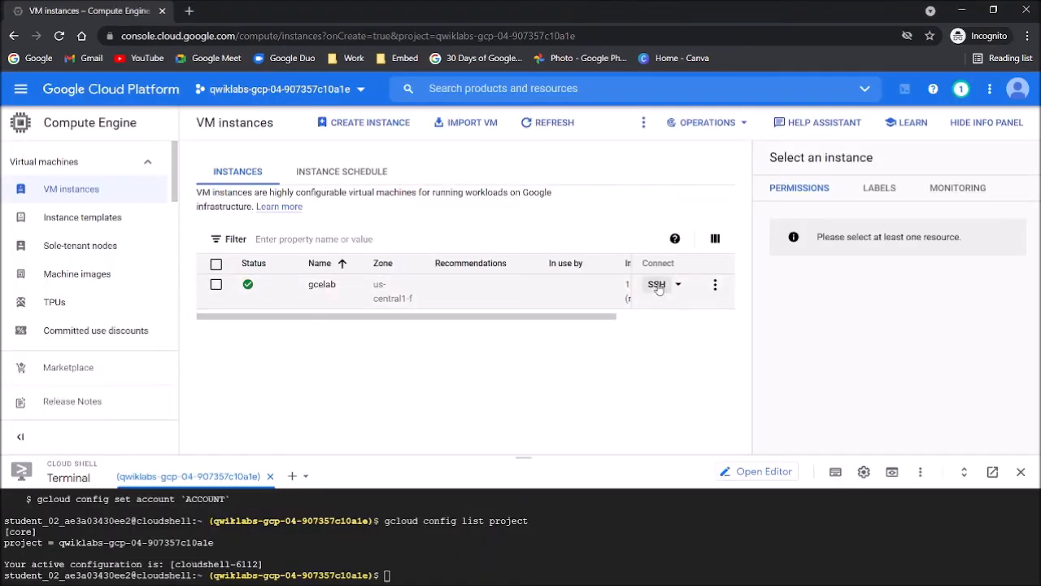
{"action": "left_click", "coordinate": [657, 285]}
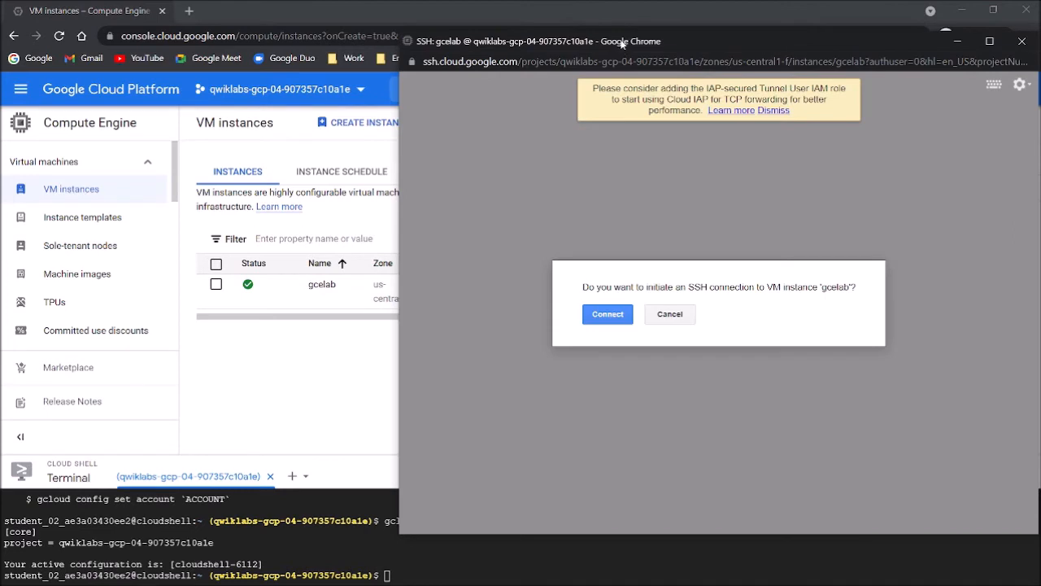
{"action": "left_click_drag", "start_coordinate": [619, 40], "coordinate": [328, 37]}
{"action": "left_click", "coordinate": [322, 315]}
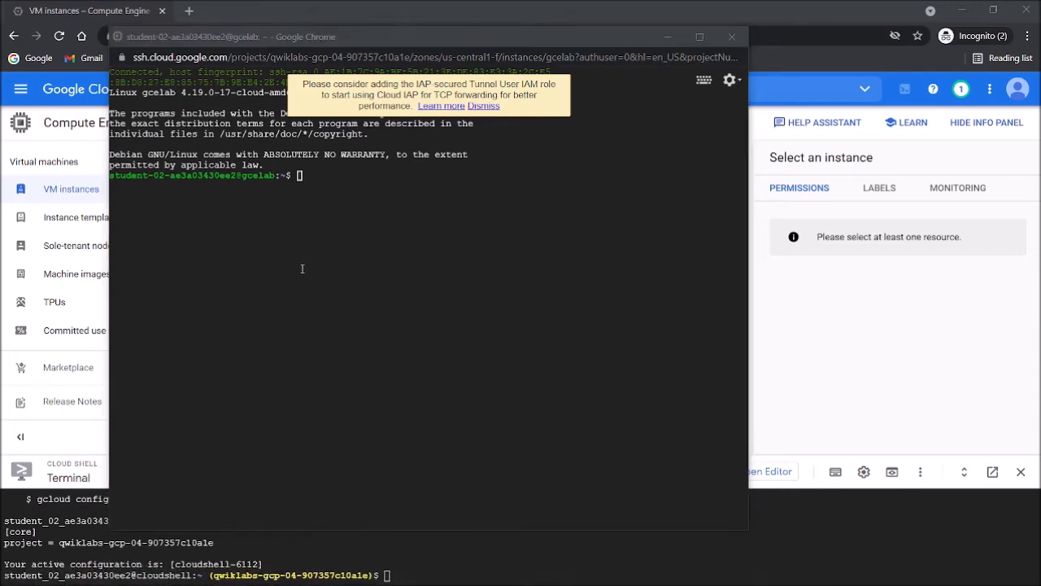
Return to the lab page and read the start of Task 2 on installing an NGINX web server, including the root access instruction
{"action": "key", "text": "alt+Tab"}
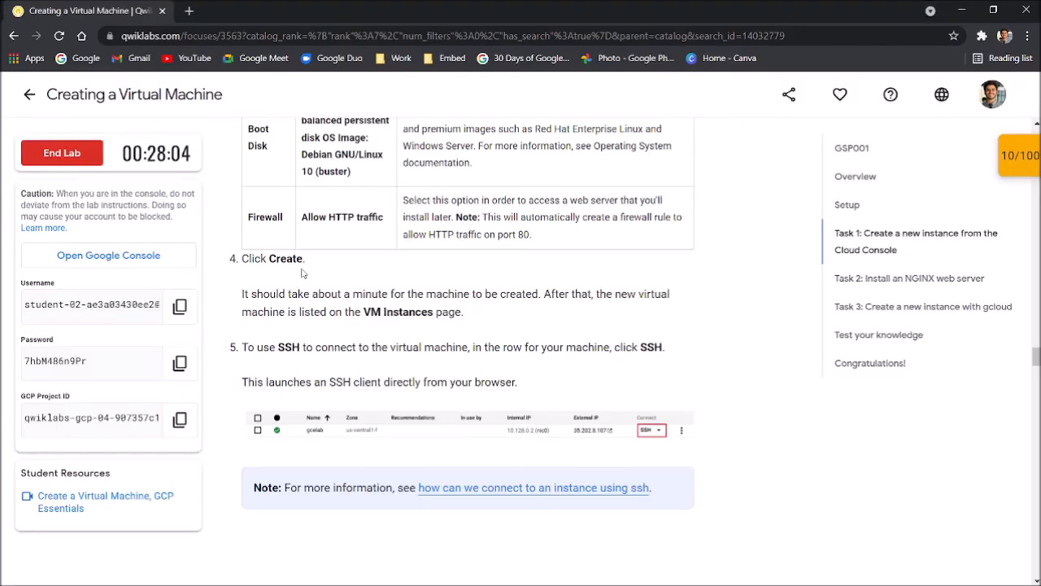
{"action": "scroll", "coordinate": [366, 275], "scroll_direction": "down", "scroll_amount": 4}
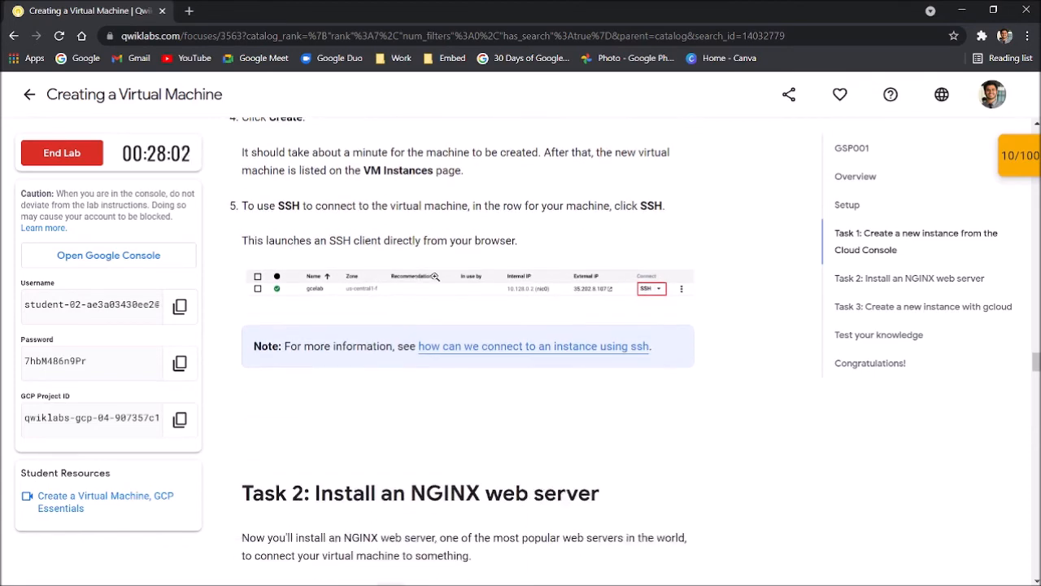
{"action": "scroll", "coordinate": [325, 244], "scroll_direction": "up", "scroll_amount": 3}
{"action": "scroll", "coordinate": [388, 470], "scroll_direction": "down", "scroll_amount": 3}
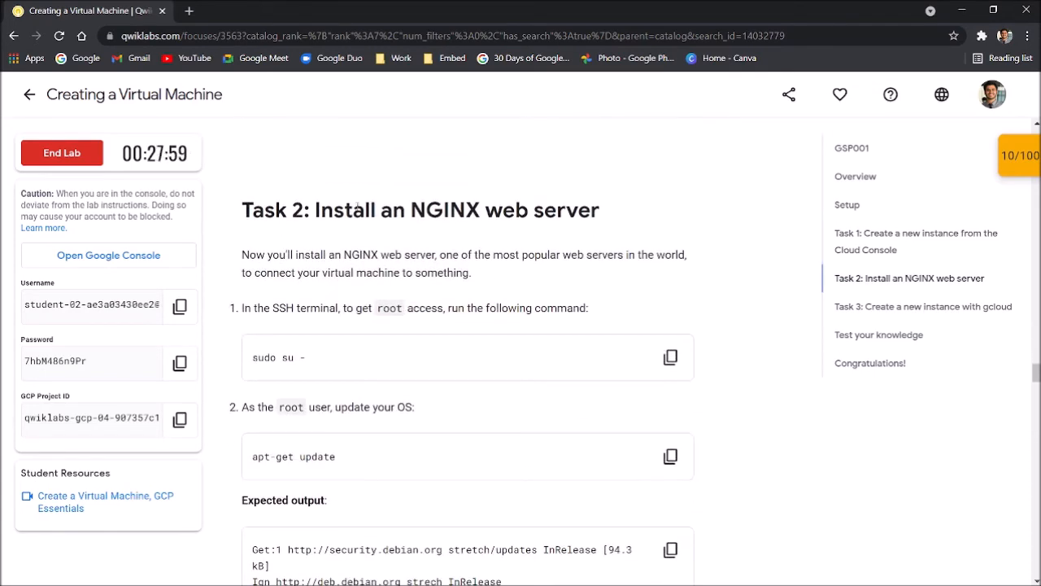
{"action": "left_click_drag", "start_coordinate": [315, 210], "coordinate": [571, 220]}
{"action": "left_click", "coordinate": [571, 220]}
{"action": "left_click_drag", "start_coordinate": [242, 308], "coordinate": [337, 304]}
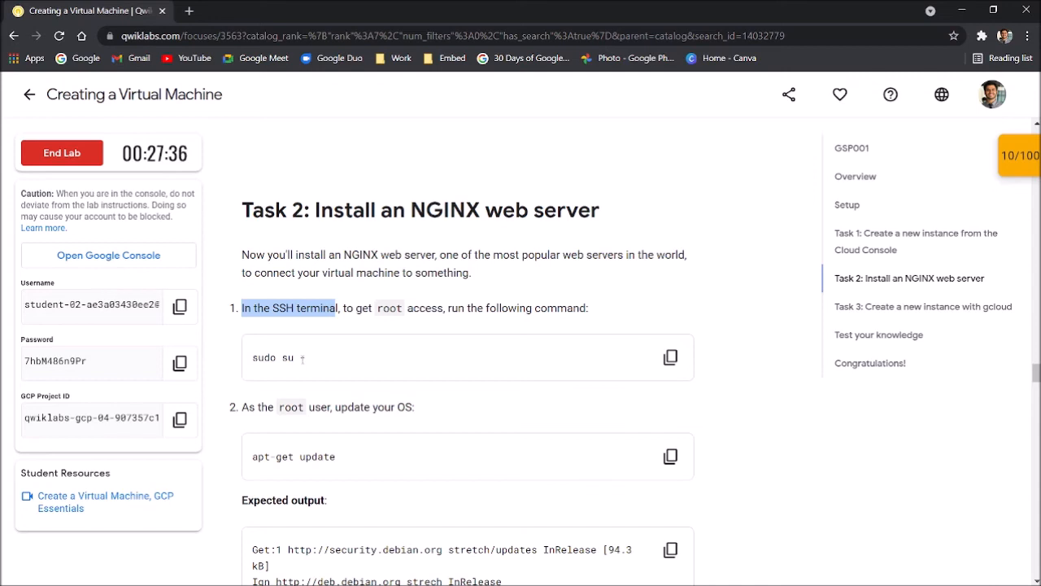
Copy the root access command from the lab and run "sudo su -" in the gcelab SSH terminal
{"action": "left_click", "coordinate": [668, 362]}
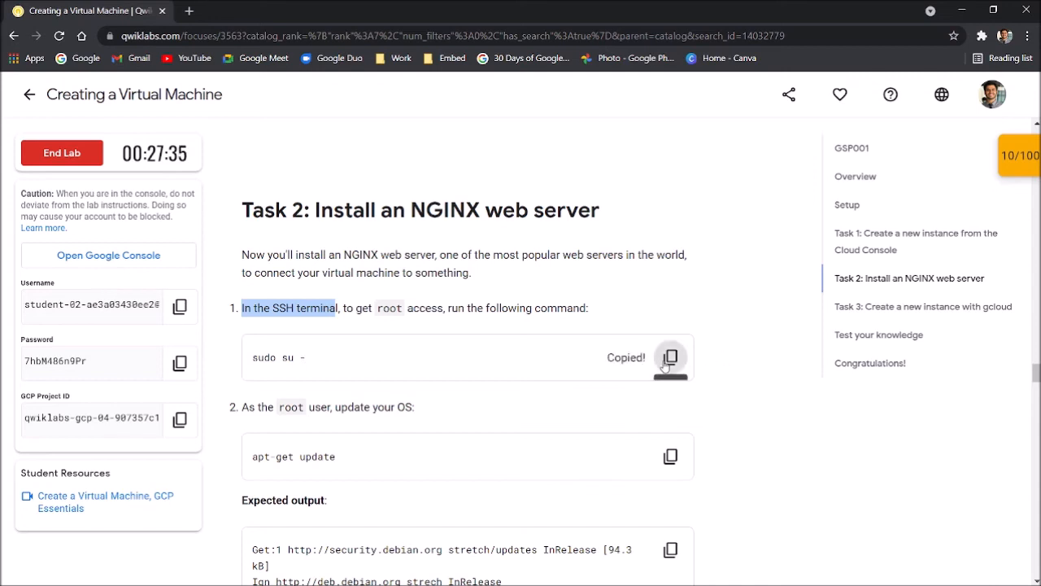
{"action": "key", "text": "alt+Tab"}
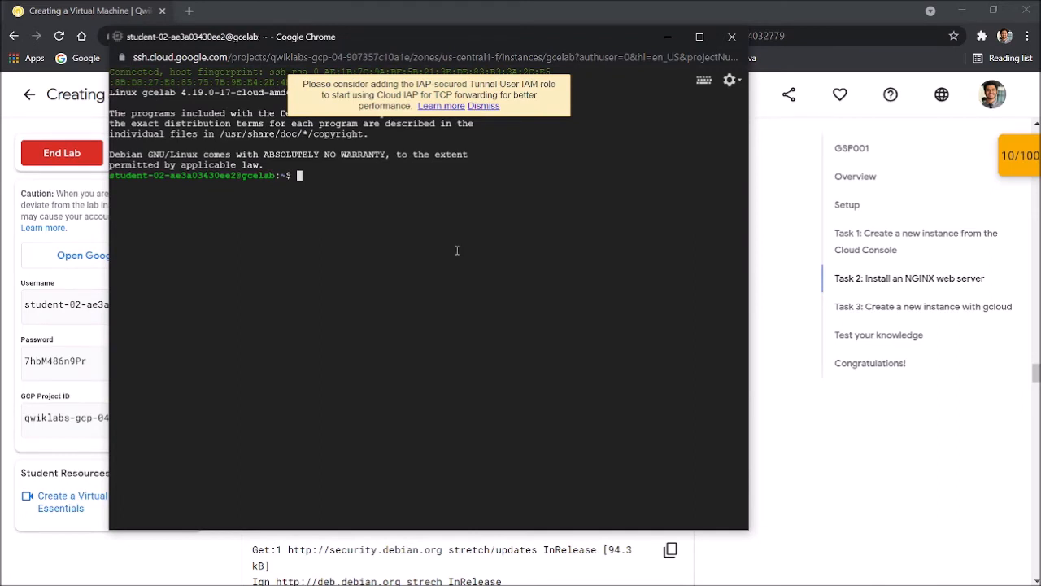
{"action": "key", "text": "ctrl+v"}
{"action": "key", "text": "Return"}
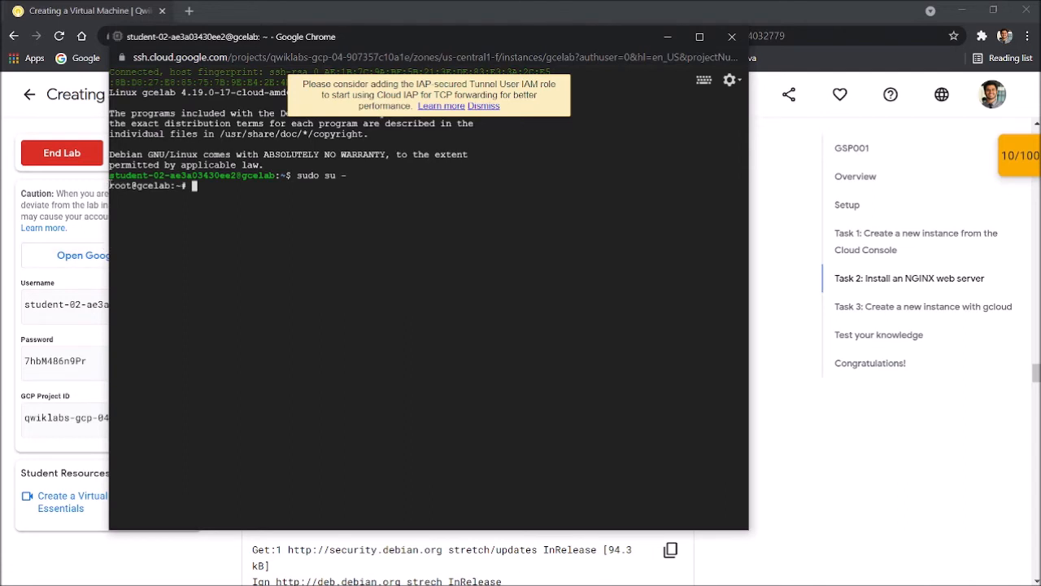
Copy the OS update command from the lab, run "apt-get update" in the SSH terminal, and return to the lab page
{"action": "left_click", "coordinate": [781, 338]}
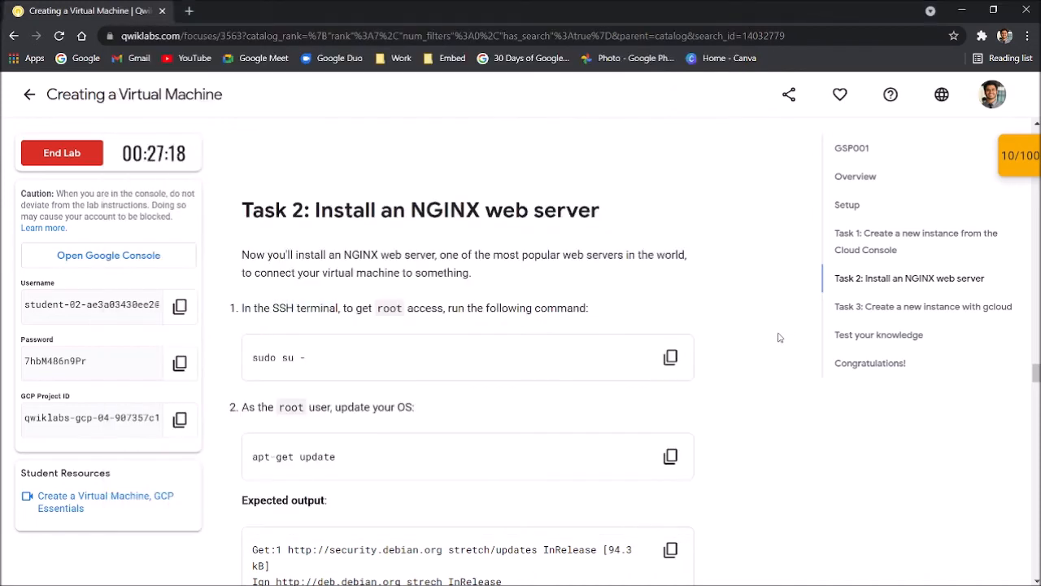
{"action": "scroll", "coordinate": [538, 348], "scroll_direction": "down", "scroll_amount": 2}
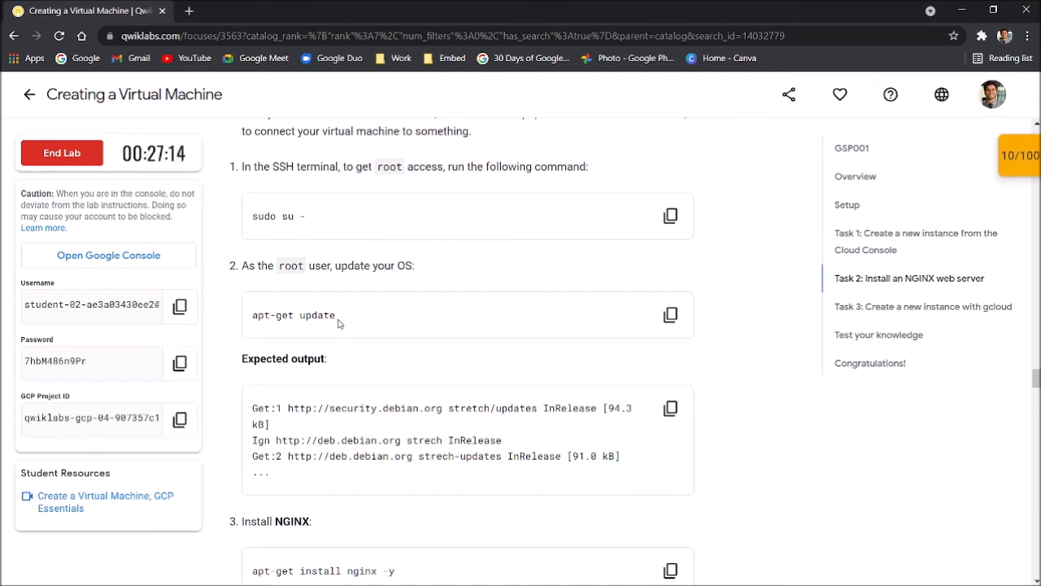
{"action": "left_click", "coordinate": [670, 315]}
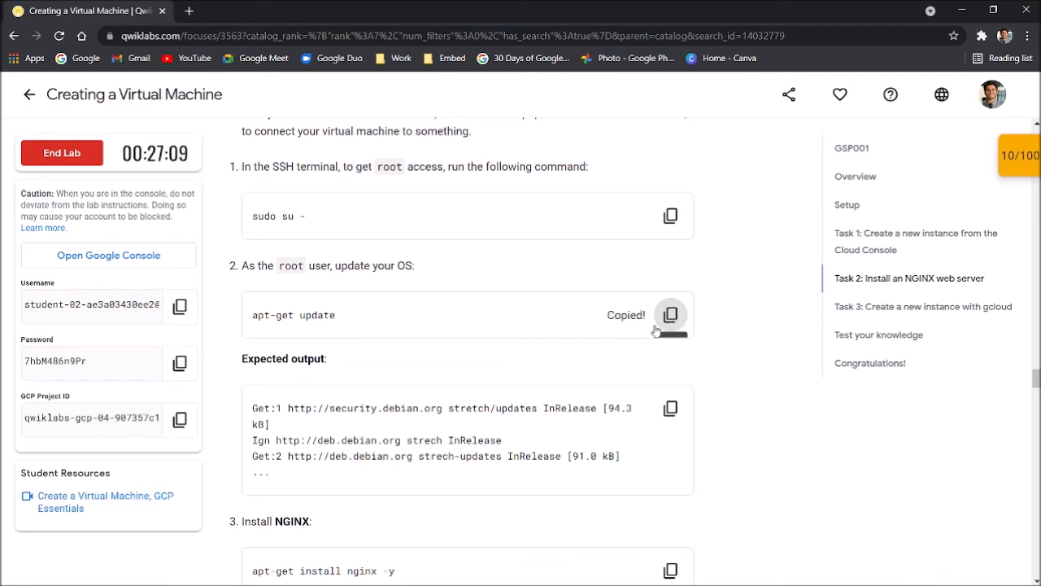
{"action": "key", "text": "alt+Tab"}
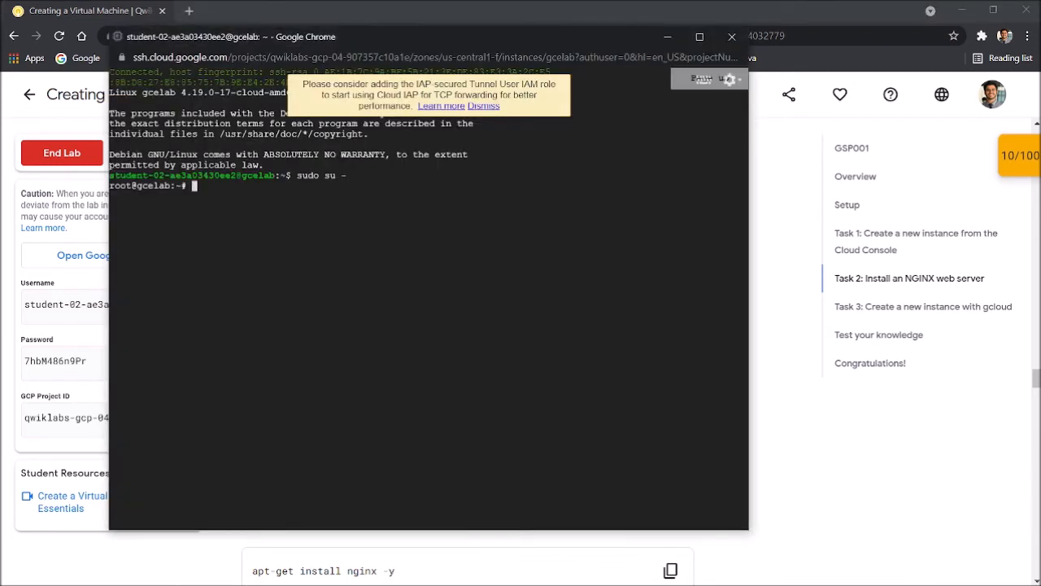
{"action": "key", "text": "ctrl+v"}
{"action": "key", "text": "Return"}
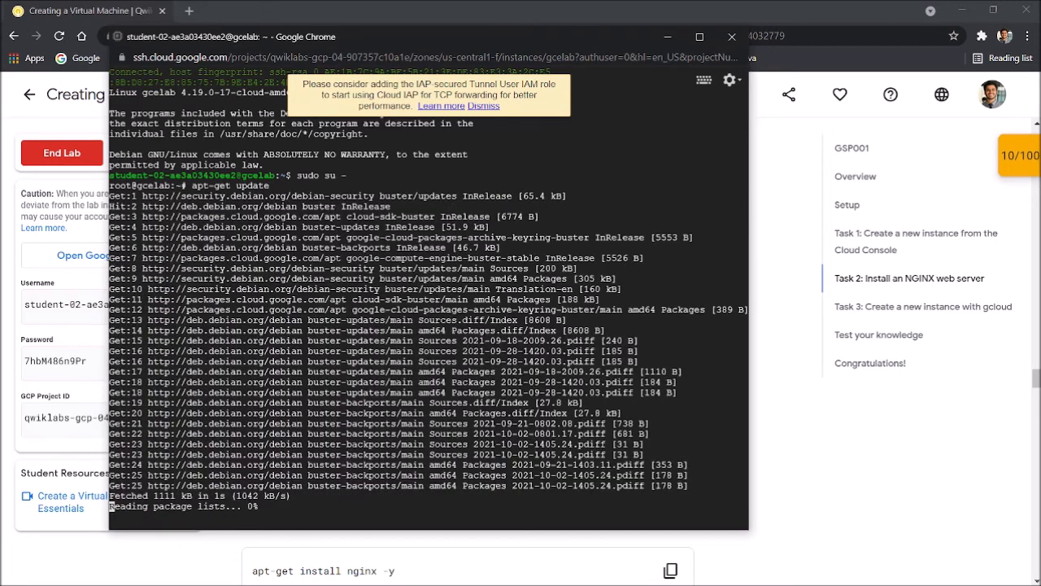
{"action": "left_click", "coordinate": [801, 358]}
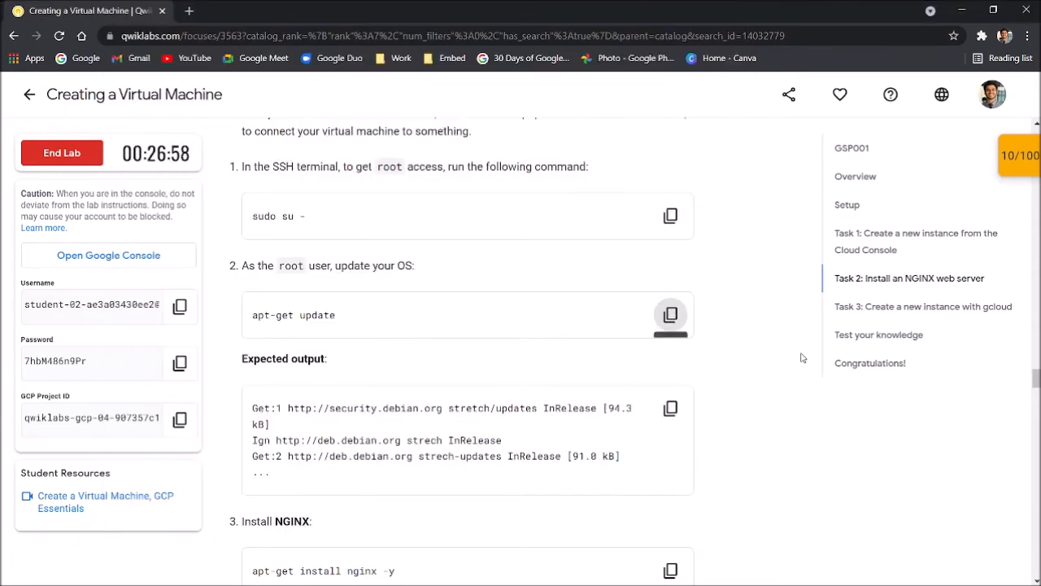
Copy the NGINX install command from the lab, run "apt-get install nginx -y" in the SSH terminal, and return to the lab page
{"action": "scroll", "coordinate": [802, 358], "scroll_direction": "down", "scroll_amount": 3}
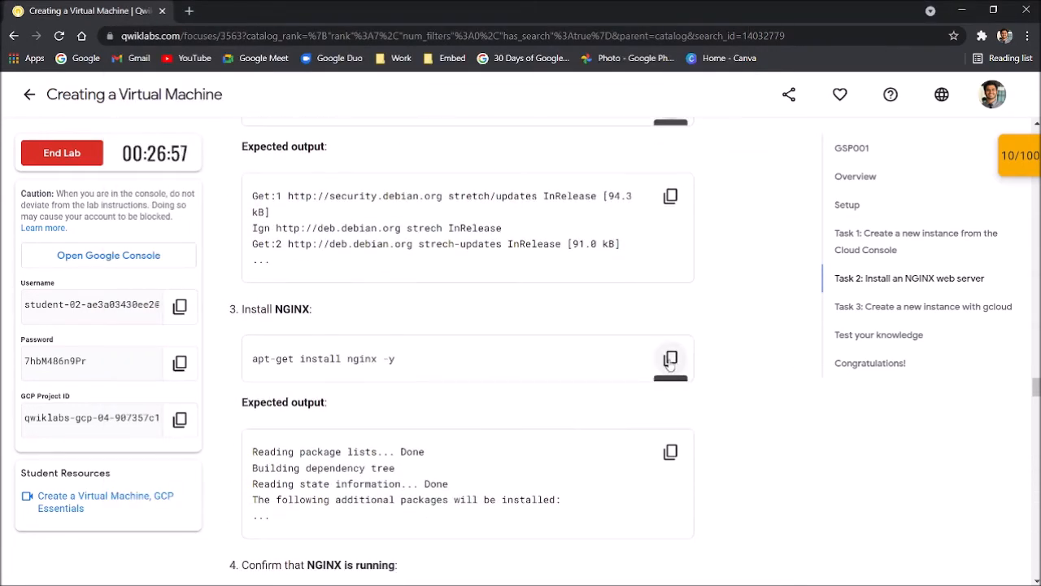
{"action": "left_click", "coordinate": [669, 361]}
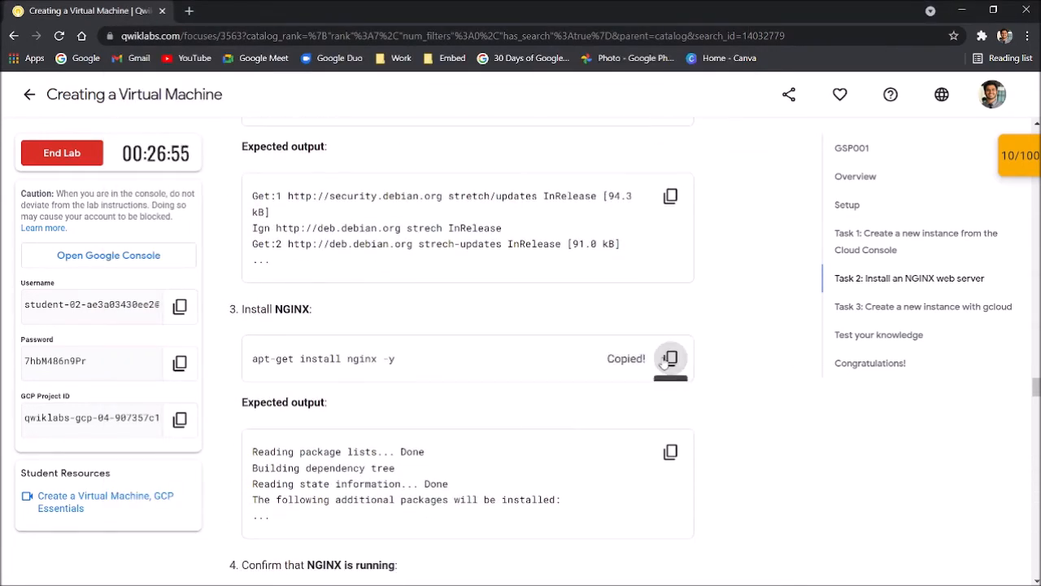
{"action": "key", "text": "alt+Tab"}
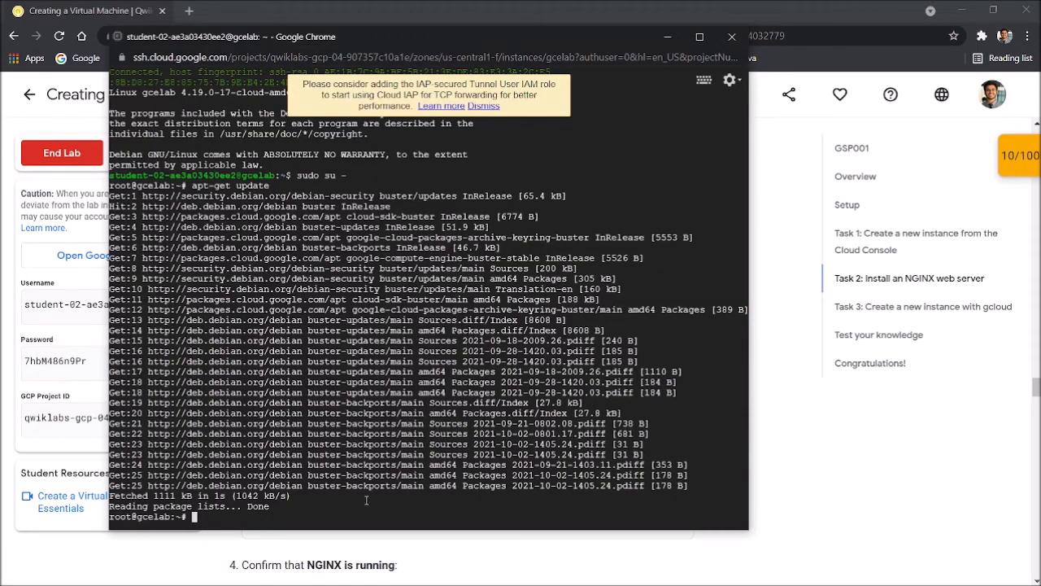
{"action": "key", "text": "ctrl+v"}
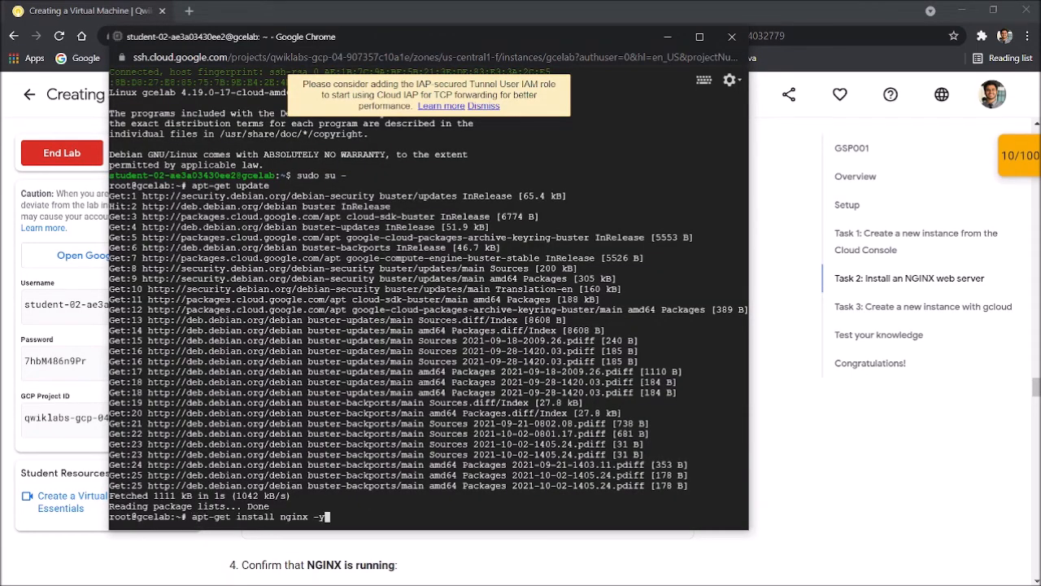
{"action": "key", "text": "Return"}
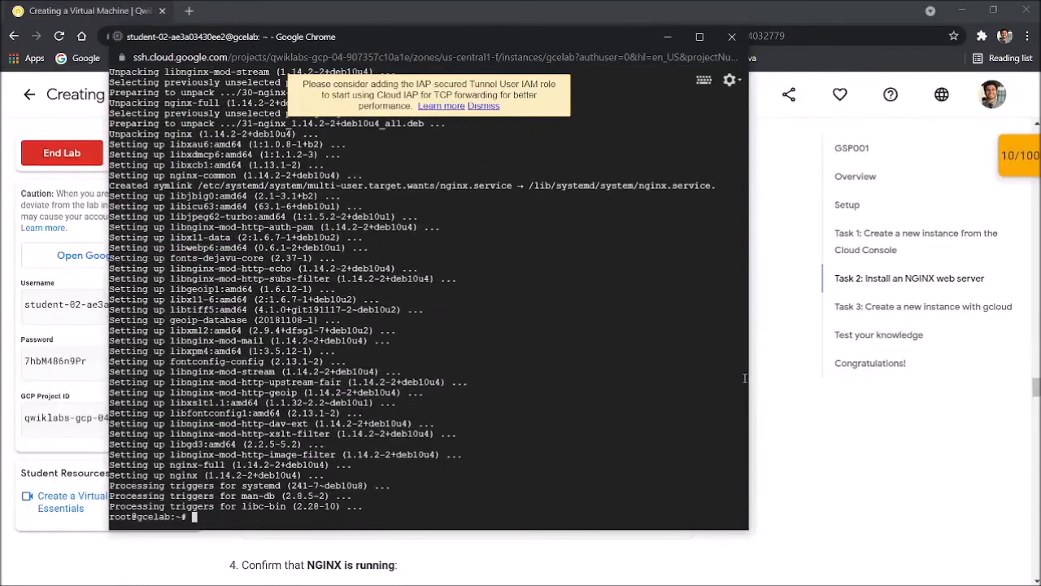
{"action": "left_click", "coordinate": [804, 353]}
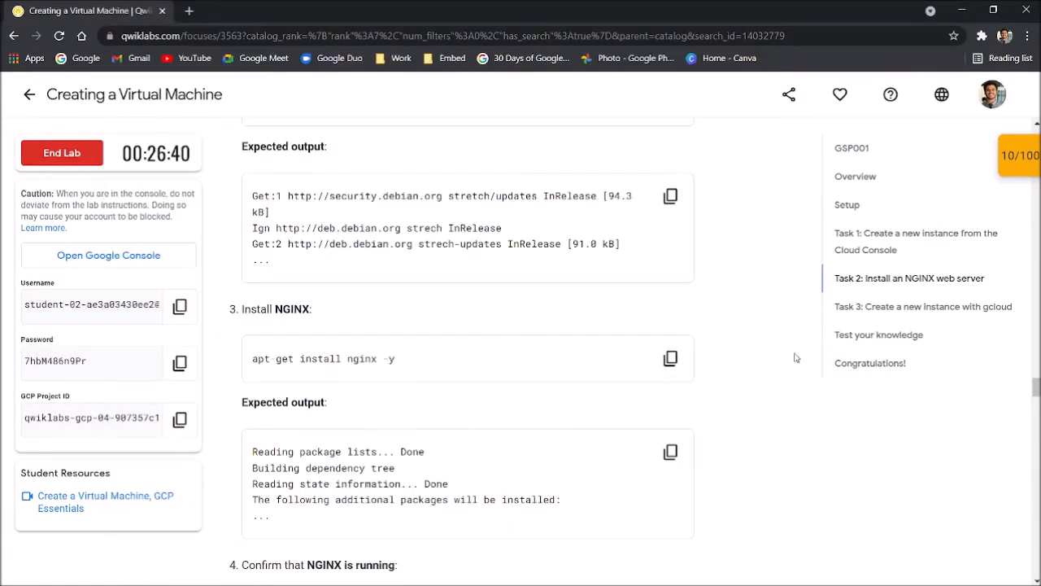
Copy the command for confirming that NGINX is running and run "ps auwx | grep nginx" in the SSH terminal
{"action": "scroll", "coordinate": [706, 368], "scroll_direction": "down", "scroll_amount": 2}
{"action": "scroll", "coordinate": [706, 368], "scroll_direction": "down", "scroll_amount": 3}
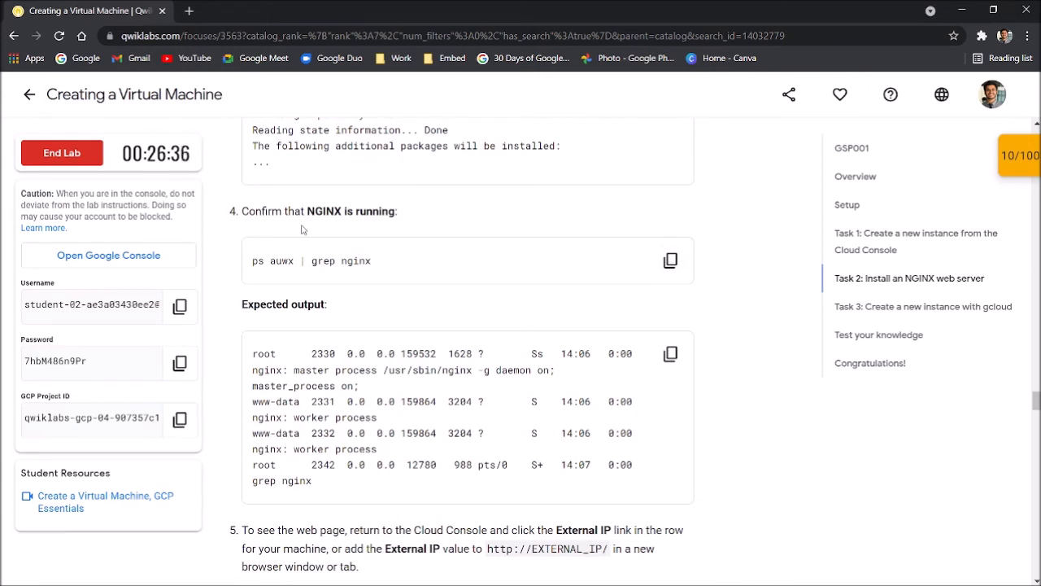
{"action": "left_click_drag", "start_coordinate": [308, 210], "coordinate": [397, 211]}
{"action": "scroll", "coordinate": [379, 242], "scroll_direction": "up", "scroll_amount": 3}
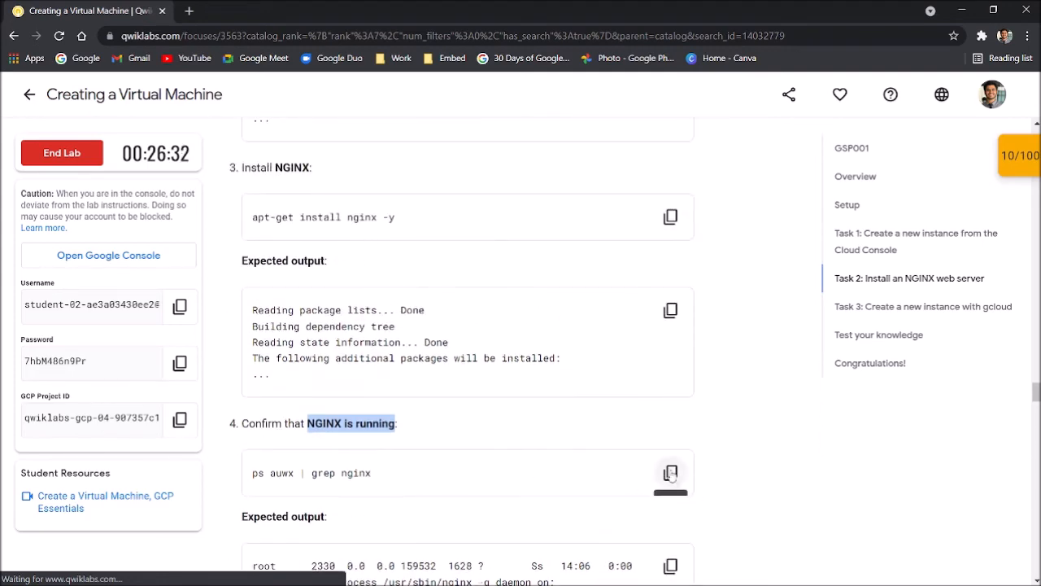
{"action": "left_click", "coordinate": [670, 473]}
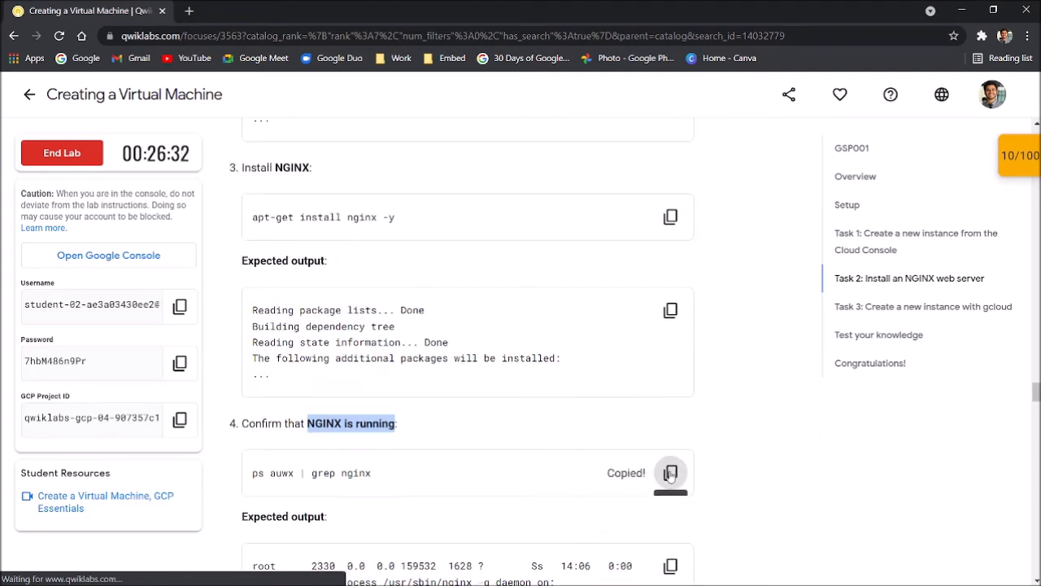
{"action": "key", "text": "alt+Tab"}
{"action": "key", "text": "ctrl+v"}
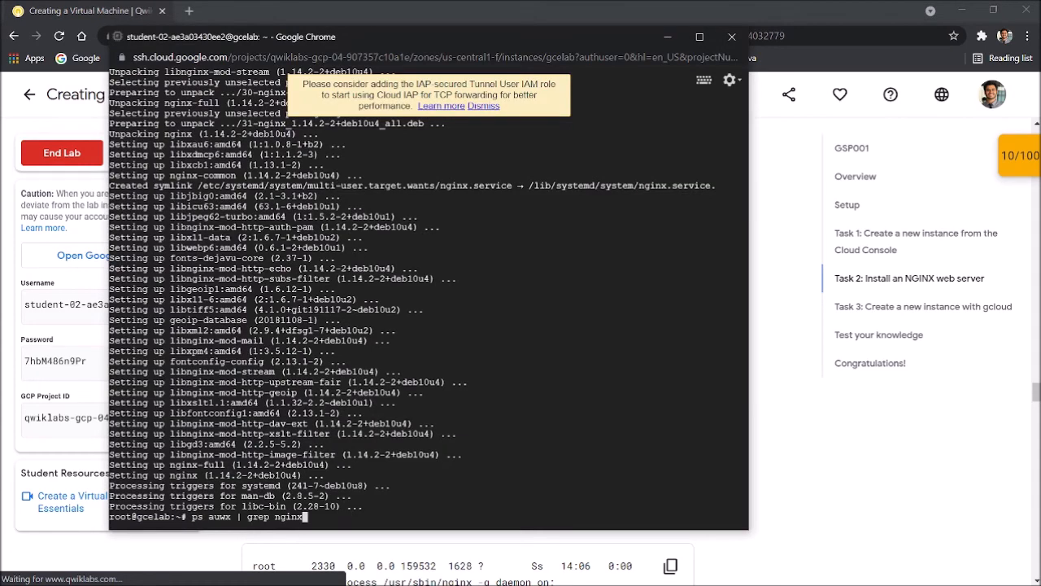
{"action": "key", "text": "Return"}
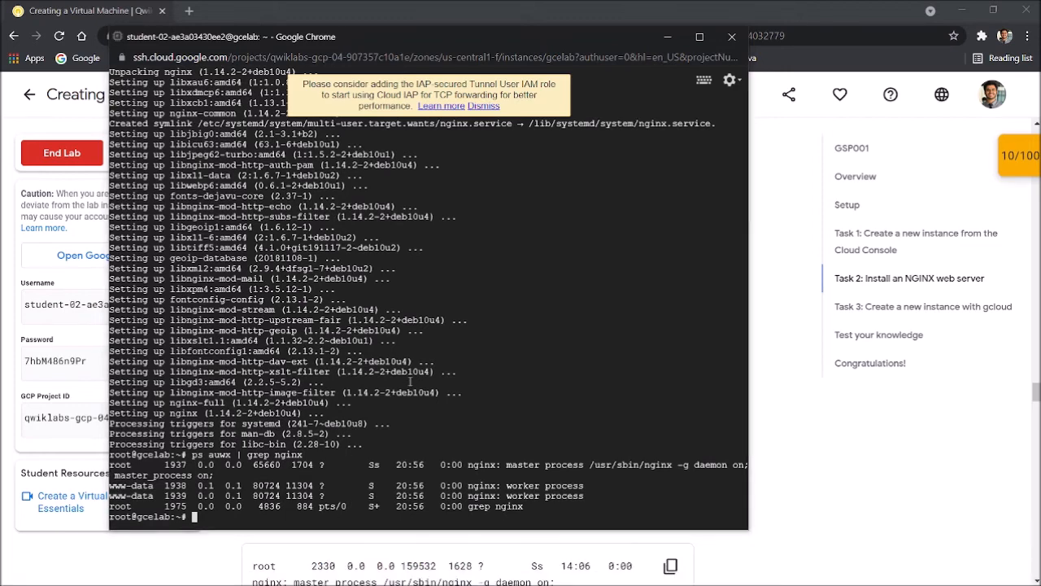
Compare the terminal's process list with the lab's expected output and read the instruction for viewing the web page
{"action": "key", "text": "alt+Tab"}
{"action": "scroll", "coordinate": [307, 337], "scroll_direction": "down", "scroll_amount": 3}
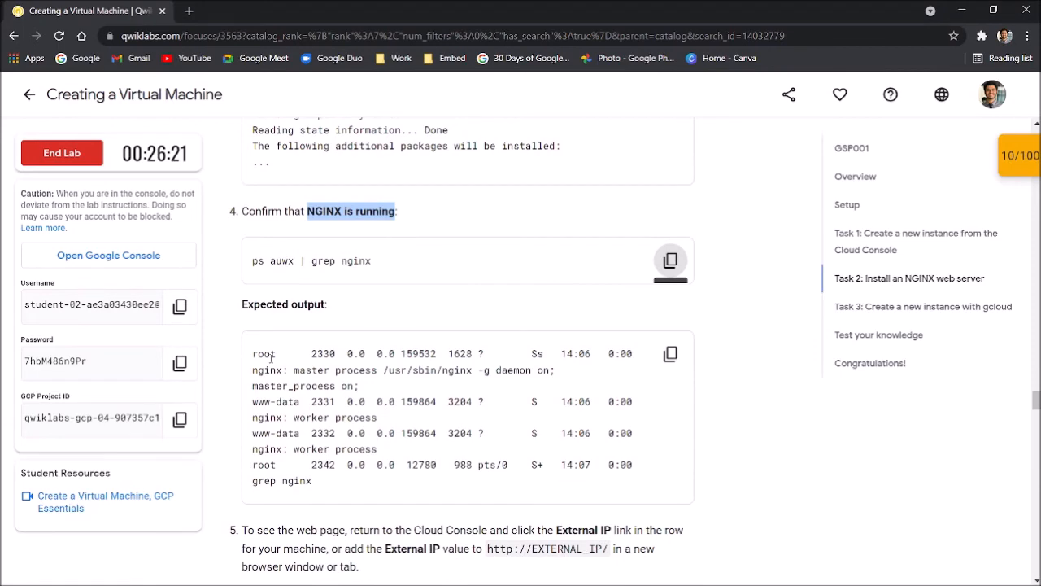
{"action": "scroll", "coordinate": [271, 358], "scroll_direction": "down", "scroll_amount": 1}
{"action": "key", "text": "alt+Tab"}
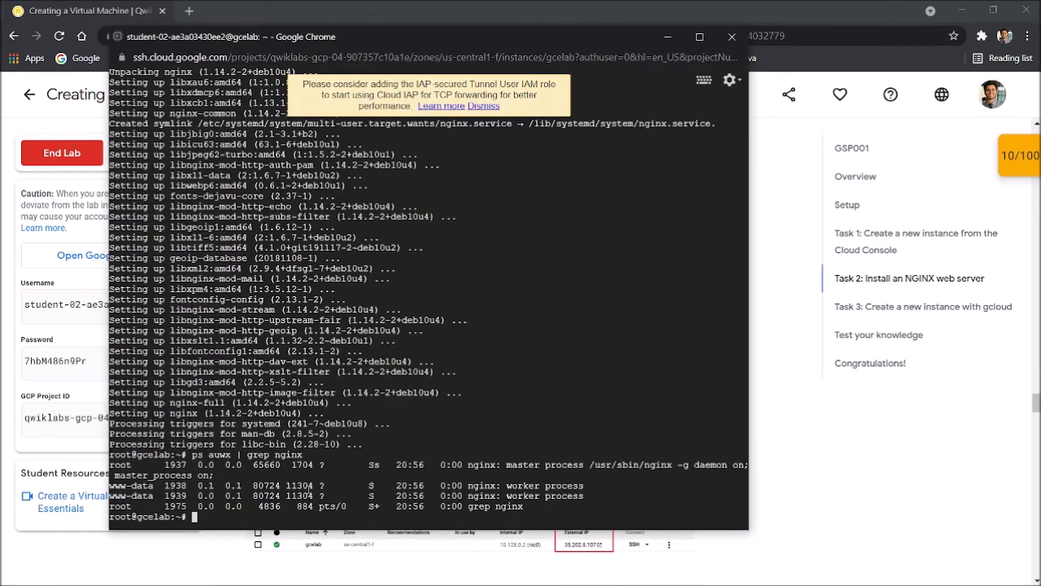
{"action": "key", "text": "alt+Tab"}
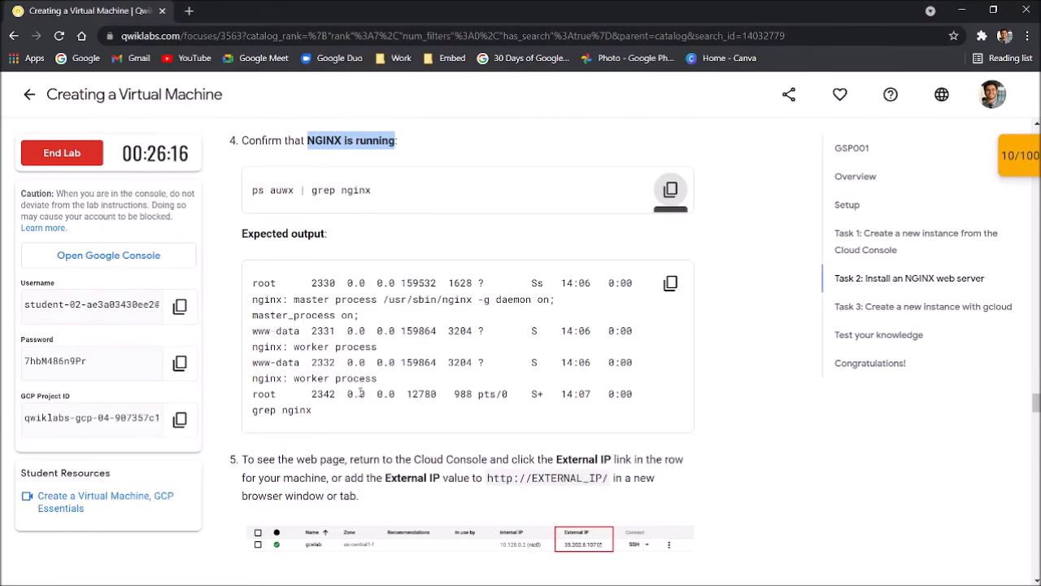
{"action": "scroll", "coordinate": [358, 395], "scroll_direction": "down", "scroll_amount": 2}
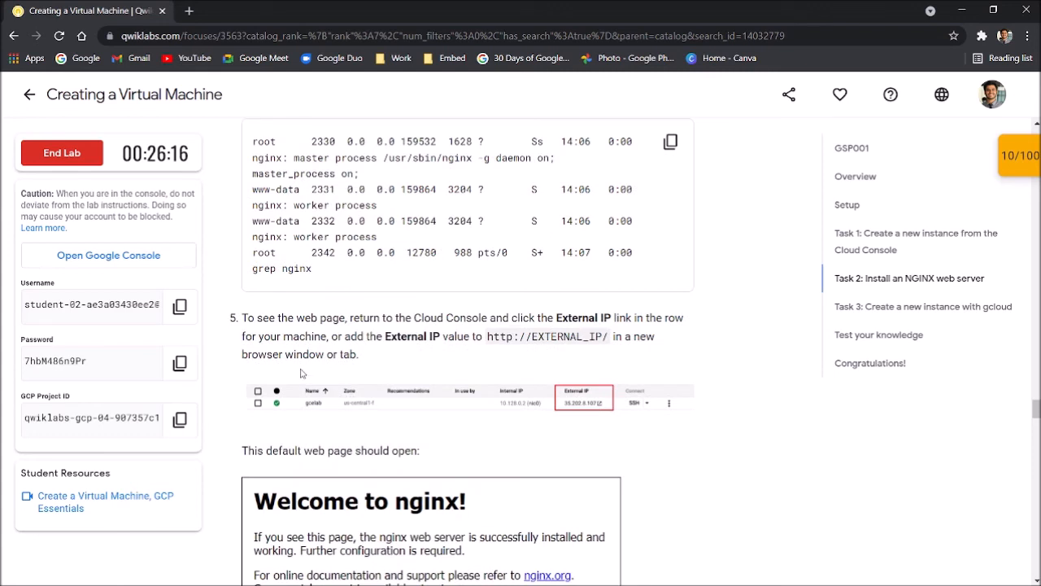
{"action": "left_click_drag", "start_coordinate": [242, 319], "coordinate": [345, 318]}
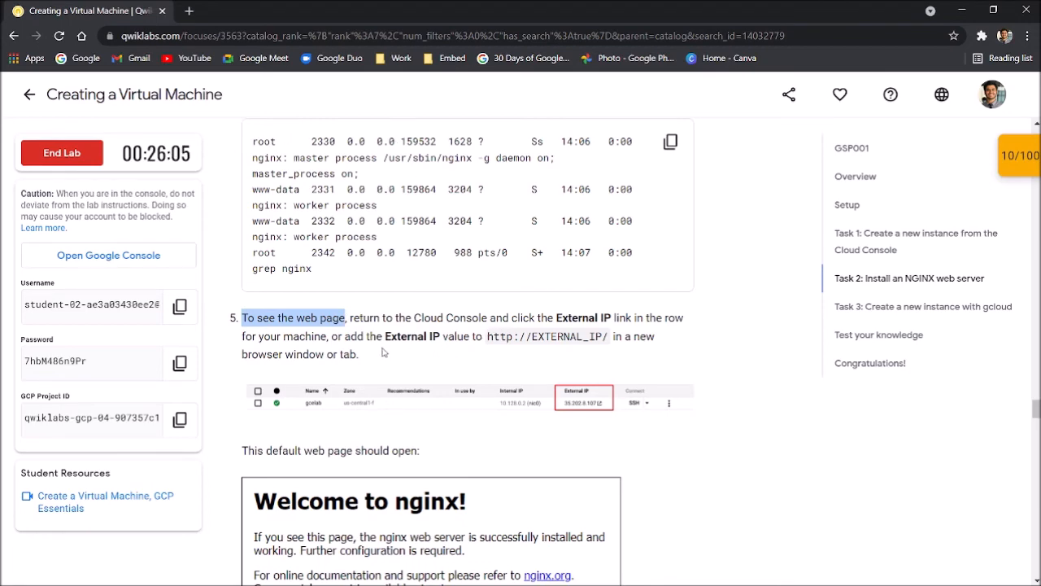
Switch to the Cloud Console, hide the info panel on the VM instances page, and open gcelab's external IP link
{"action": "key", "text": "alt+Tab"}
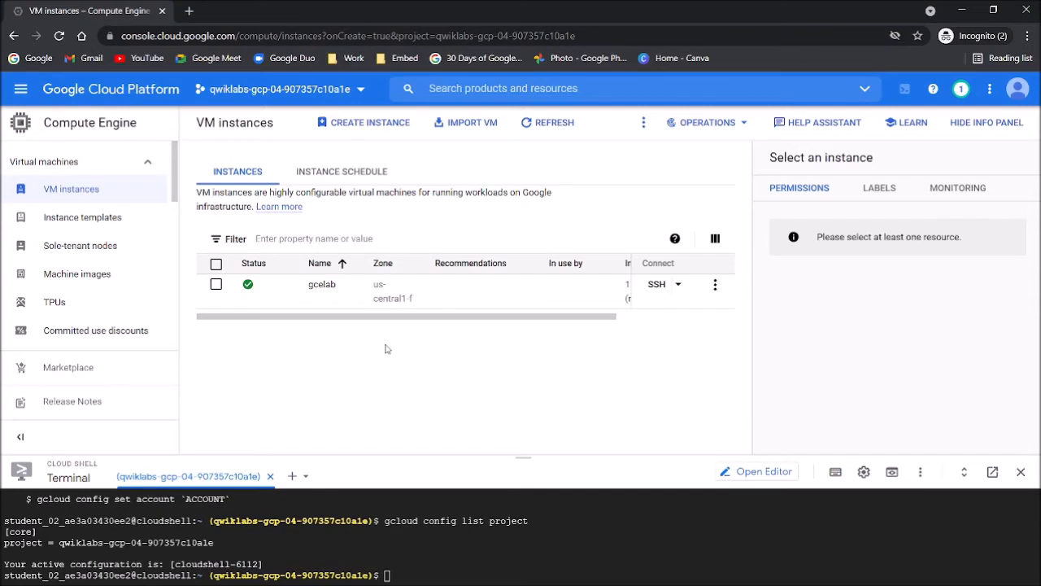
{"action": "key", "text": "alt+Tab"}
{"action": "left_click", "coordinate": [996, 126]}
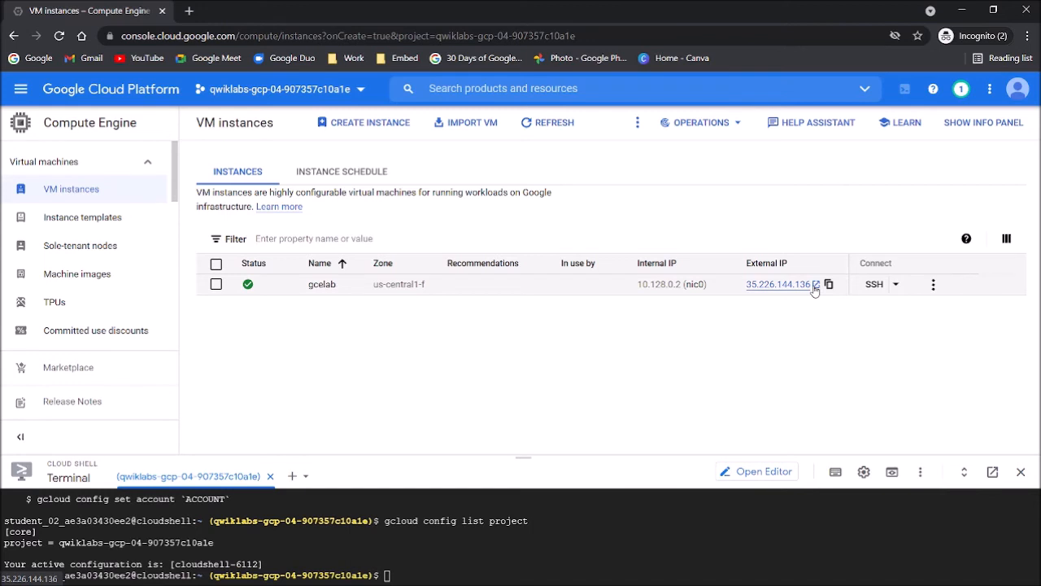
{"action": "left_click", "coordinate": [781, 284]}
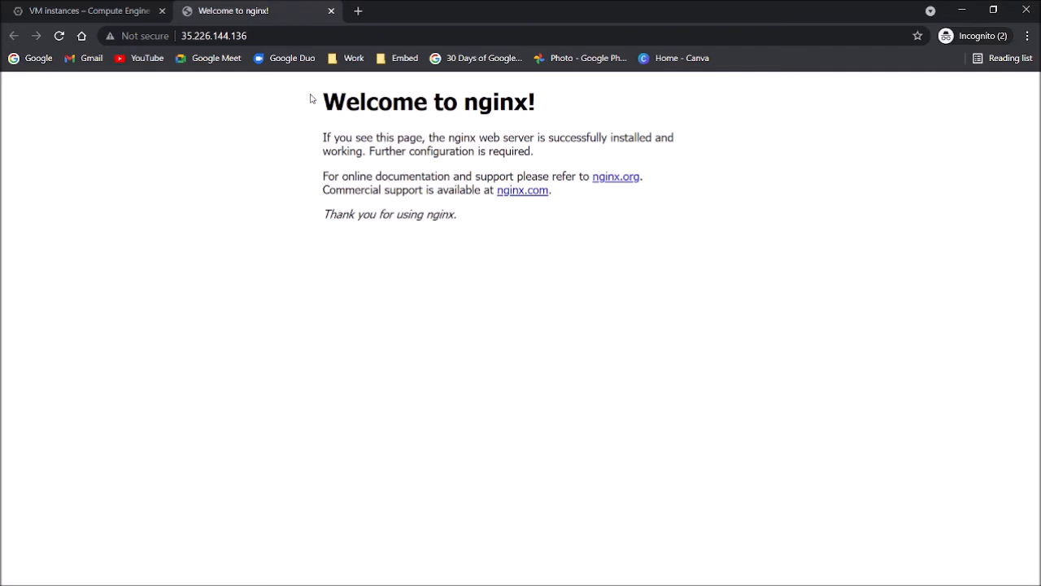
Return to the lab page, review the expected nginx welcome page, and check progress for the Compute Engine and NGINX Server task
{"action": "key", "text": "alt+Tab"}
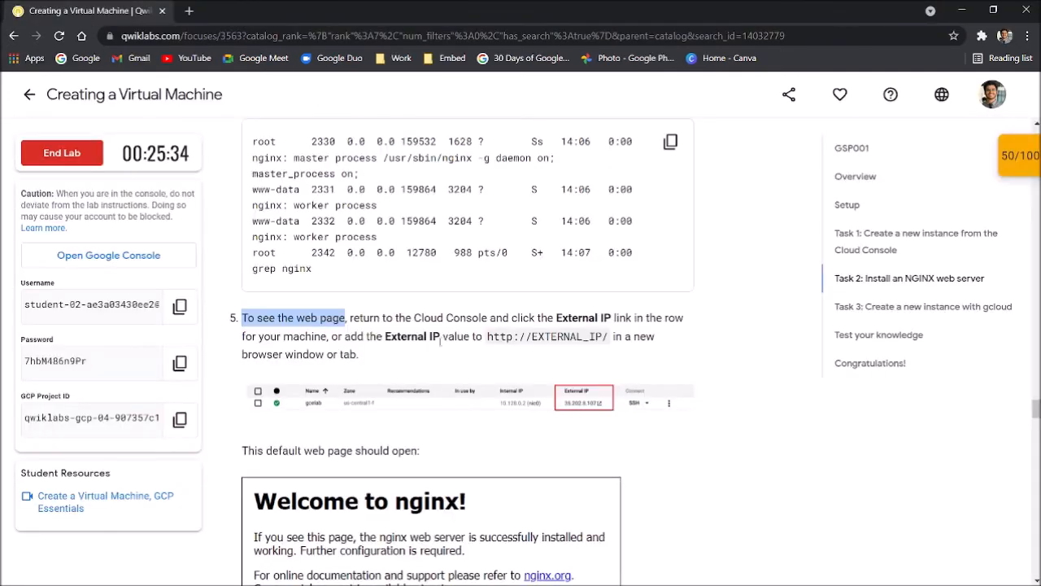
{"action": "left_click", "coordinate": [475, 438]}
{"action": "scroll", "coordinate": [397, 328], "scroll_direction": "down", "scroll_amount": 2}
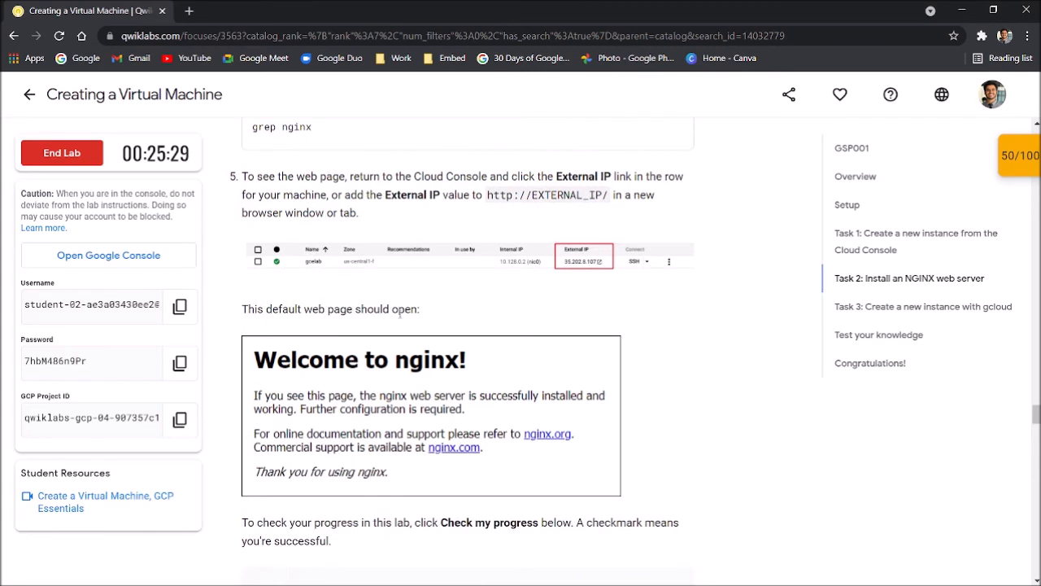
{"action": "scroll", "coordinate": [376, 371], "scroll_direction": "down", "scroll_amount": 1}
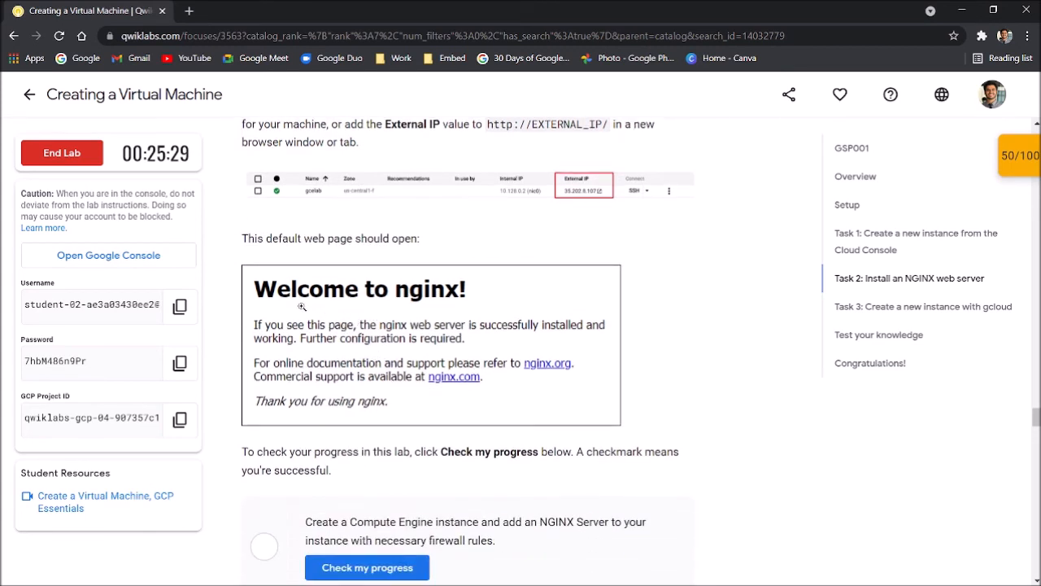
{"action": "scroll", "coordinate": [302, 304], "scroll_direction": "down", "scroll_amount": 2}
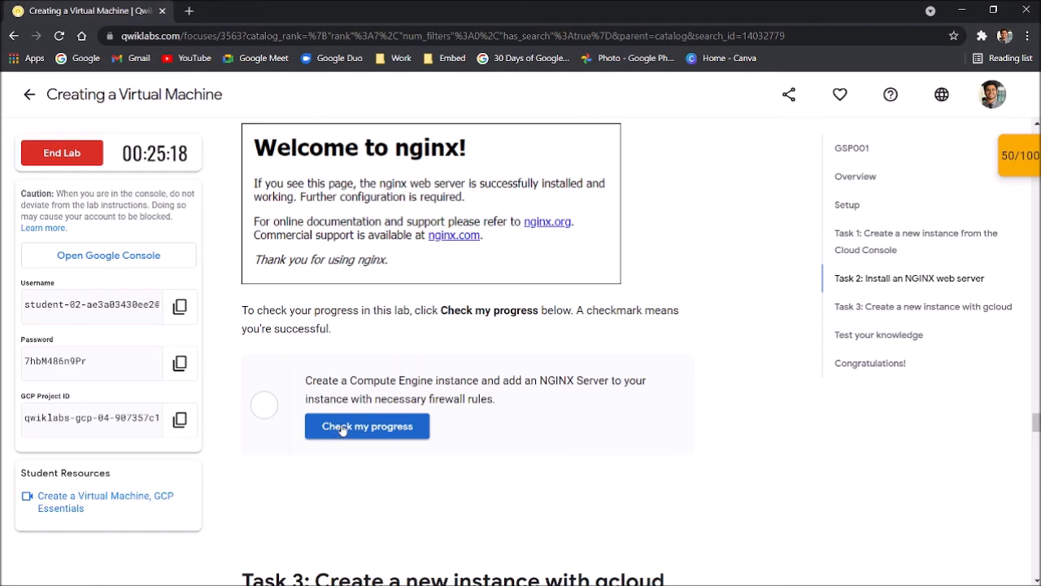
{"action": "left_click", "coordinate": [343, 430]}
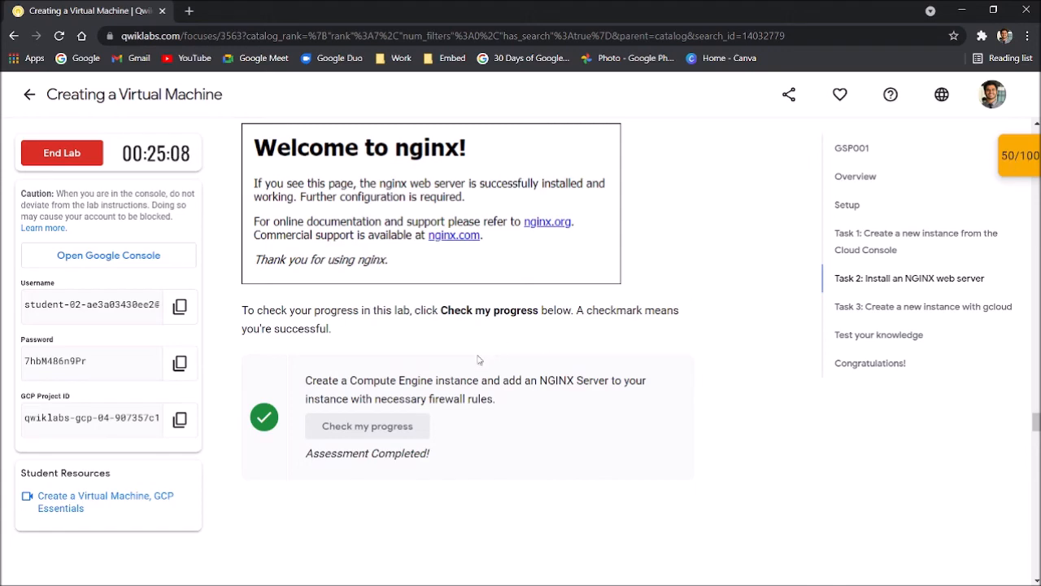
Copy the Task 3 instance creation command from the lab, switch to the console's VM instances page, and enlarge the Cloud Shell terminal
{"action": "scroll", "coordinate": [479, 358], "scroll_direction": "down", "scroll_amount": 5}
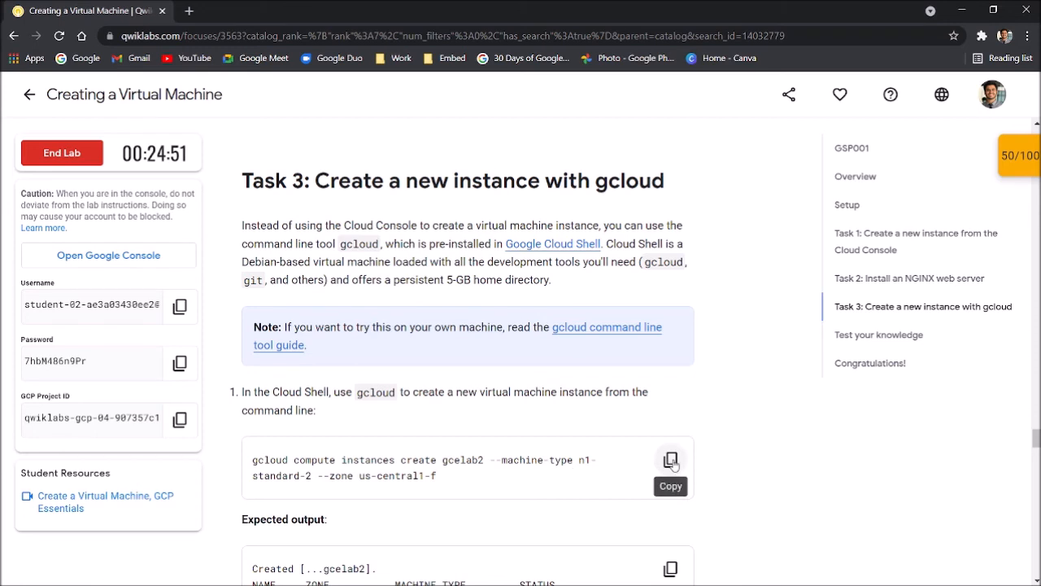
{"action": "left_click", "coordinate": [665, 459]}
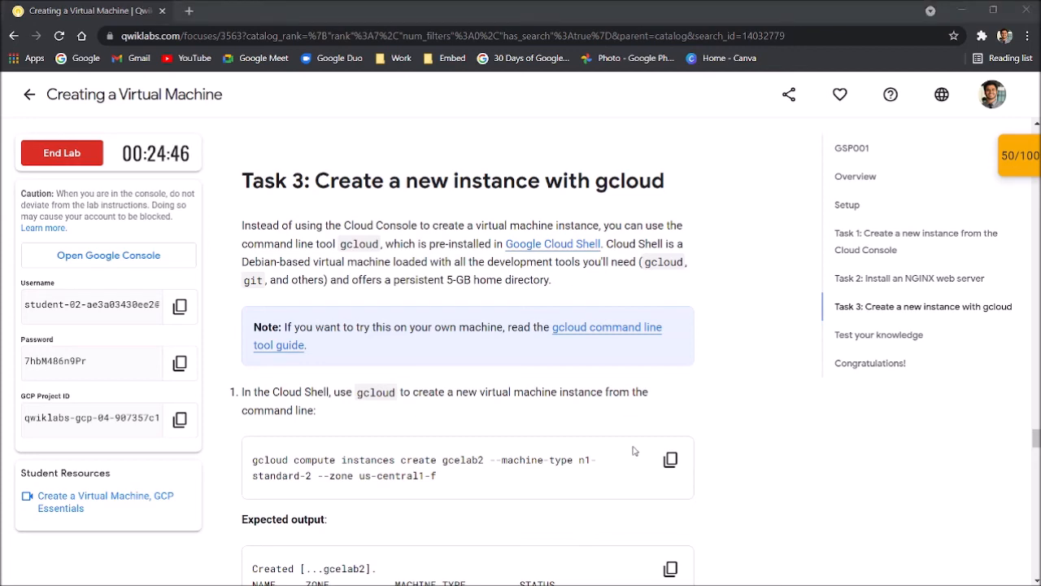
{"action": "key", "text": "alt+Tab"}
{"action": "key", "text": "ctrl+shift+Tab"}
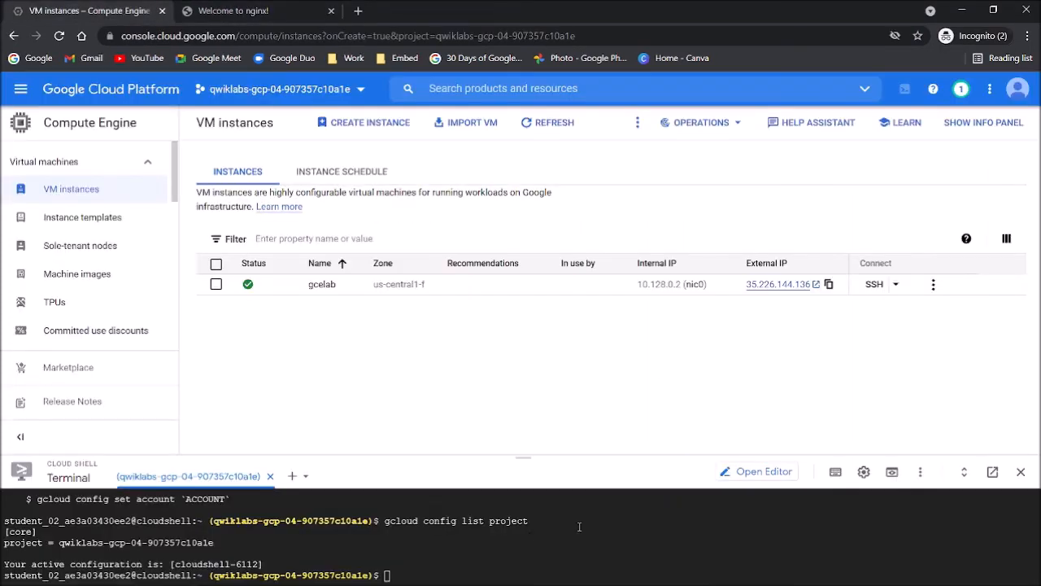
{"action": "left_click_drag", "start_coordinate": [523, 457], "coordinate": [523, 244]}
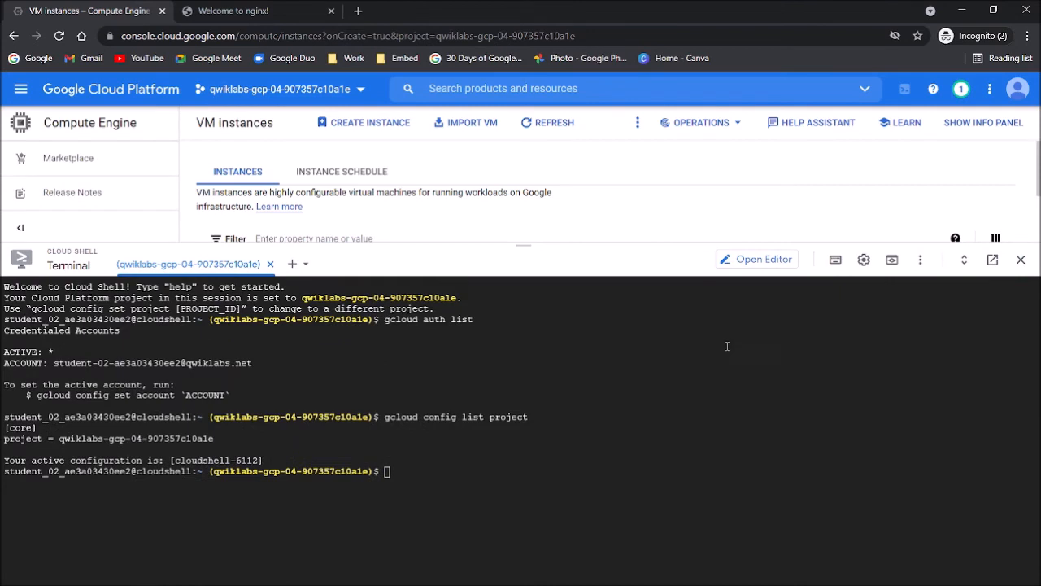
{"action": "left_click", "coordinate": [402, 470]}
Copy the command from the lab again and run "gcloud compute instances create gcelab2 --machine-type n1-standard-2 --zone us-central1-f" in Cloud Shell
{"action": "key", "text": "alt+Tab"}
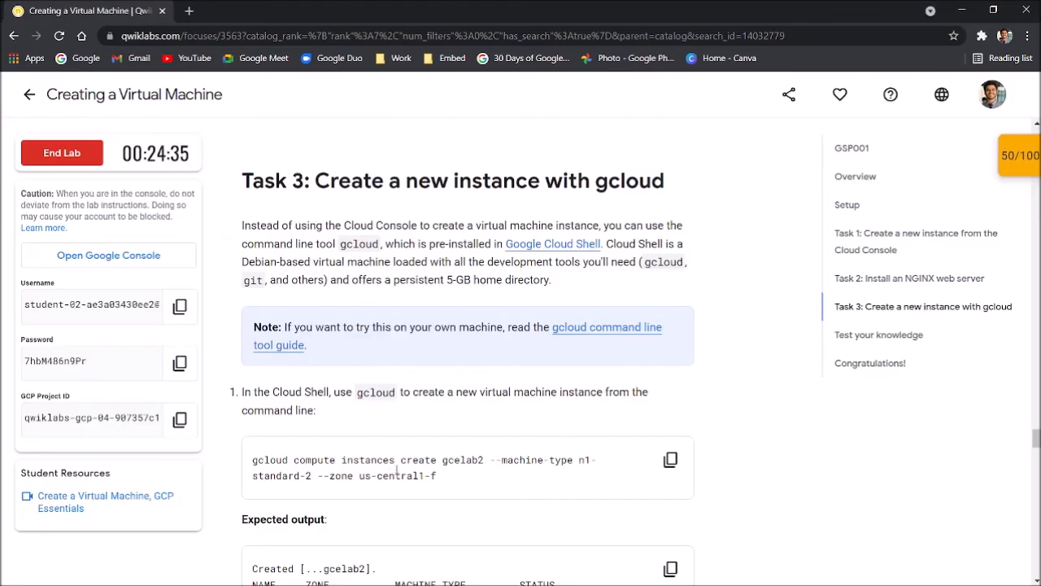
{"action": "left_click", "coordinate": [675, 462]}
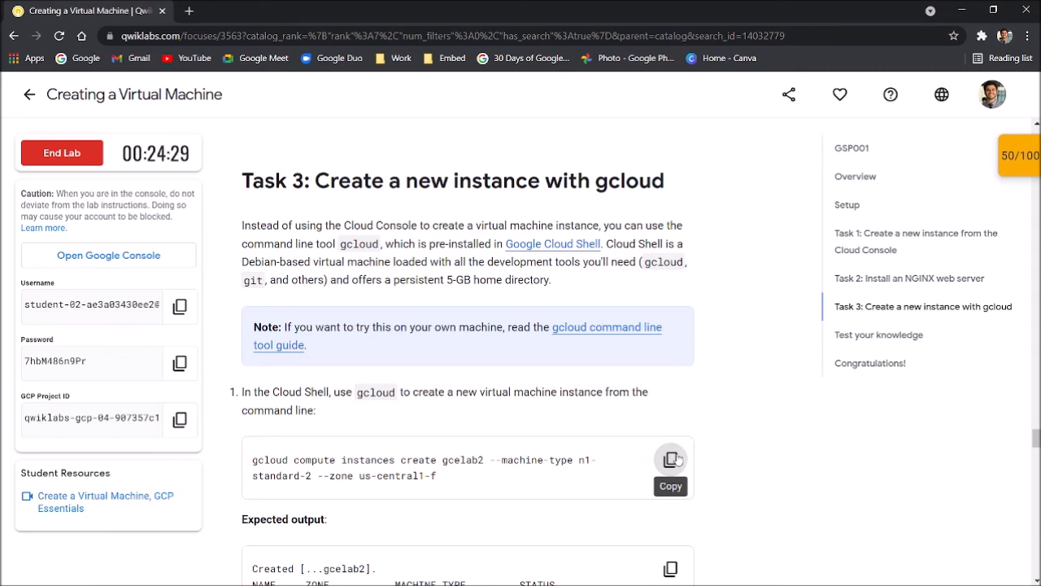
{"action": "key", "text": "alt+Tab"}
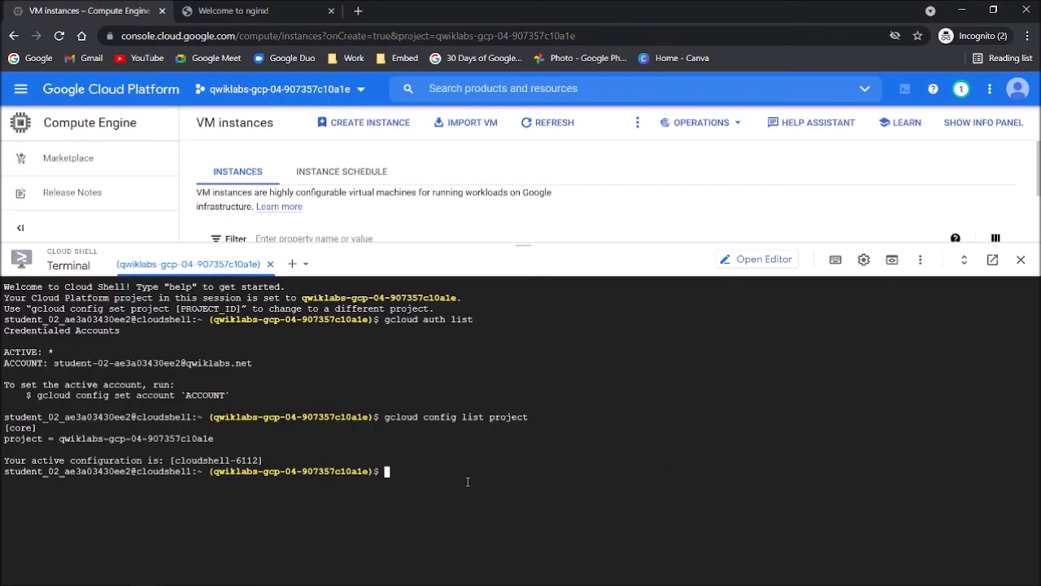
{"action": "key", "text": "ctrl+v"}
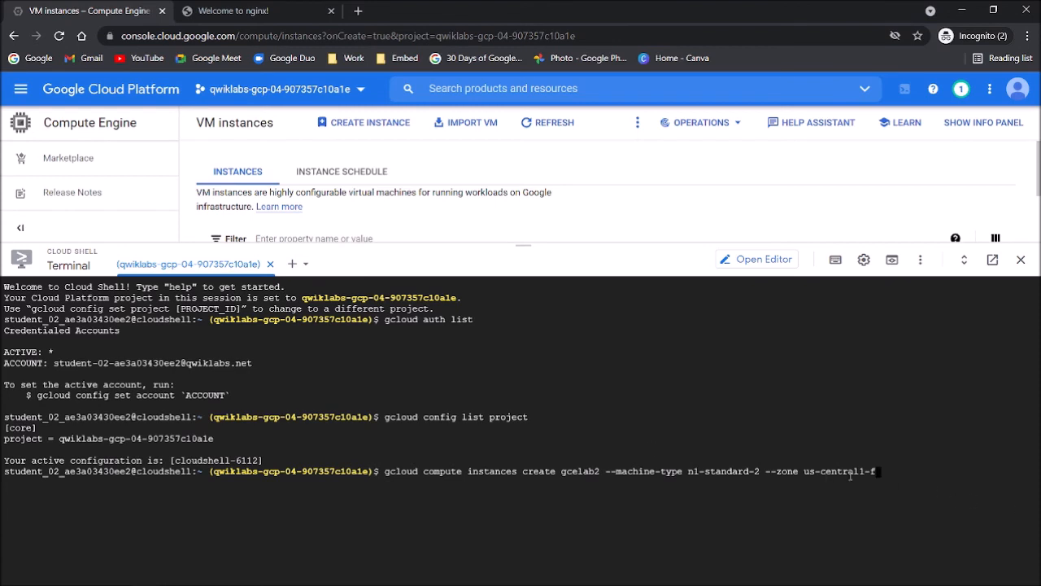
{"action": "key", "text": "Return"}
Shrink the Cloud Shell terminal to uncover the VM instances list and refresh the list
{"action": "left_click_drag", "start_coordinate": [522, 245], "coordinate": [522, 312]}
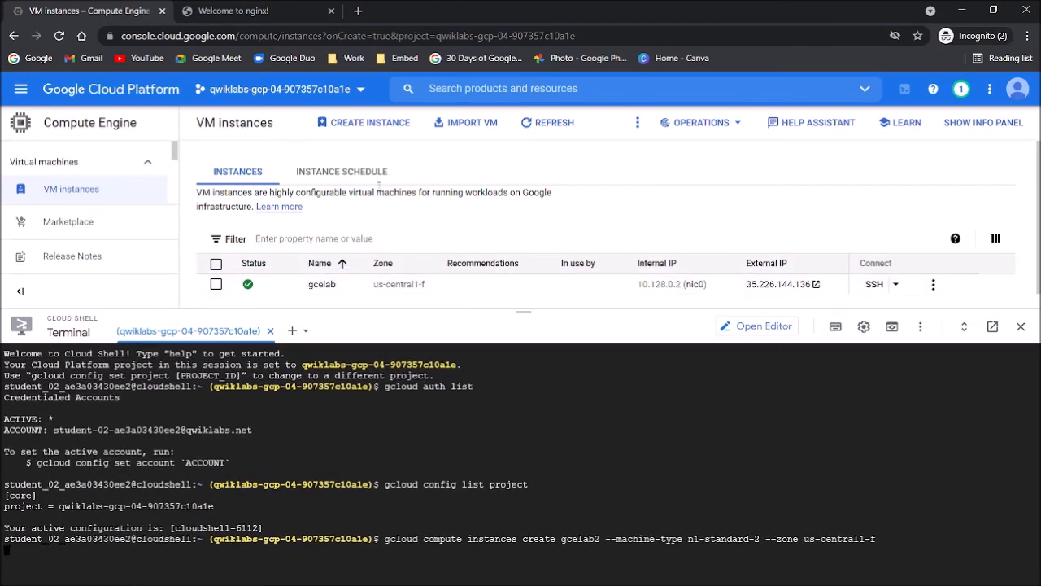
{"action": "left_click", "coordinate": [75, 192]}
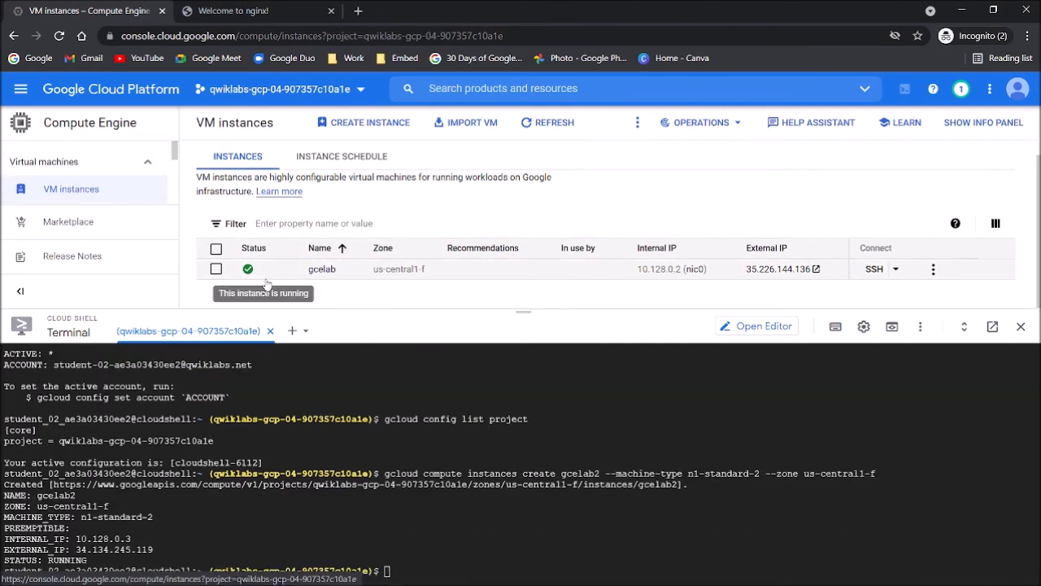
{"action": "left_click", "coordinate": [529, 124]}
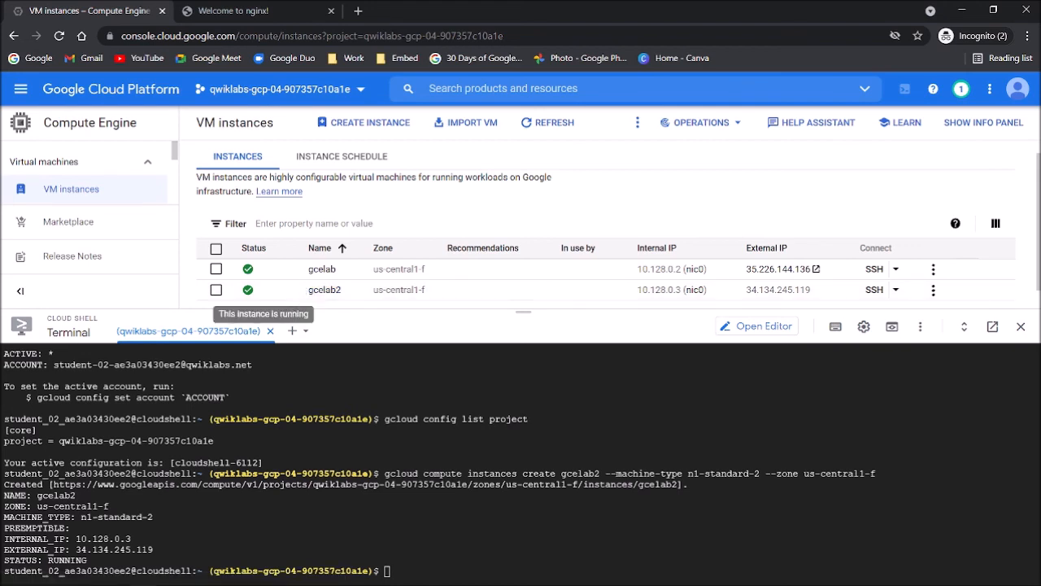
Return to the lab page and check progress for the "Create a new instance with gcloud" task
{"action": "key", "text": "alt+Tab"}
{"action": "scroll", "coordinate": [346, 318], "scroll_direction": "down", "scroll_amount": 4}
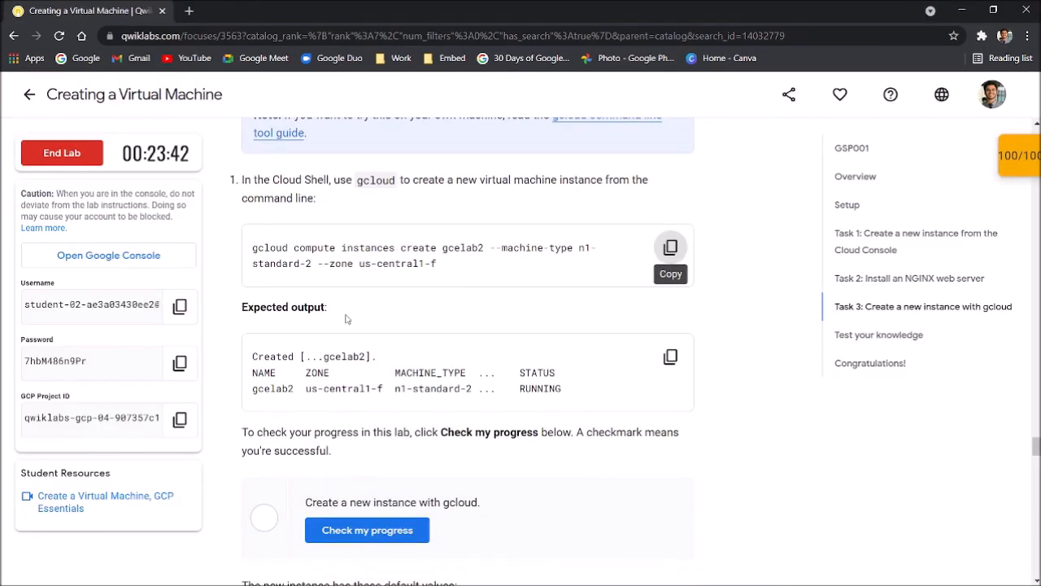
{"action": "scroll", "coordinate": [346, 319], "scroll_direction": "down", "scroll_amount": 2}
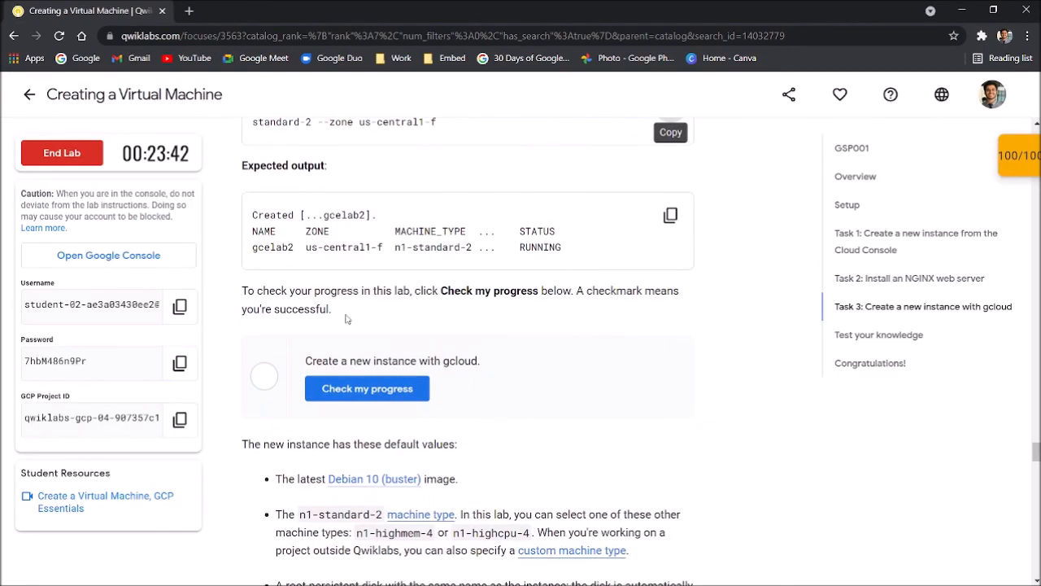
{"action": "left_click", "coordinate": [340, 391]}
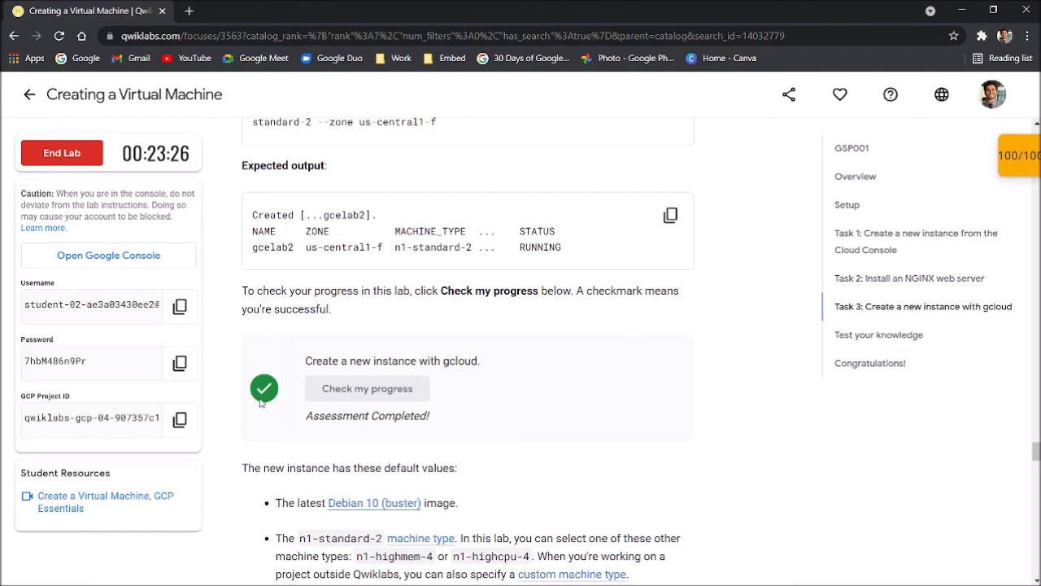
End the lab after looking over the remaining Task 3 instructions, and submit a five-star satisfaction rating without comments
{"action": "scroll", "coordinate": [261, 402], "scroll_direction": "down", "scroll_amount": 3}
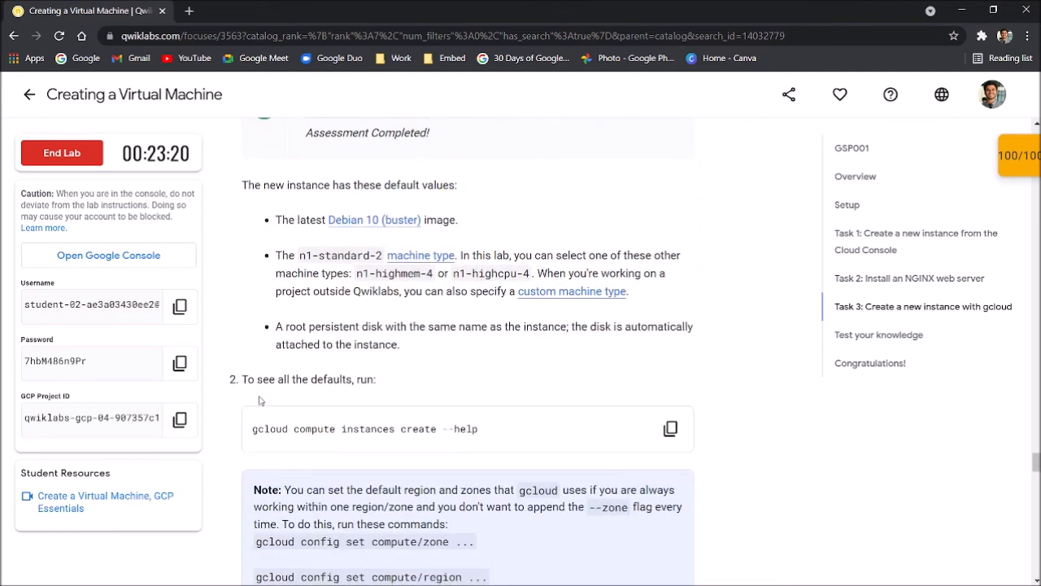
{"action": "scroll", "coordinate": [261, 400], "scroll_direction": "down", "scroll_amount": 1}
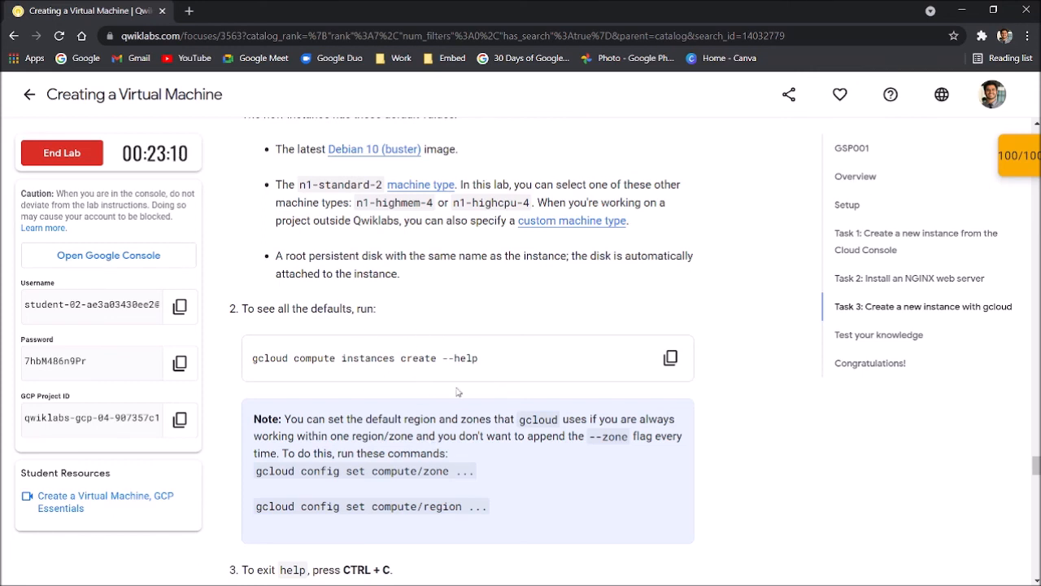
{"action": "left_click", "coordinate": [64, 160]}
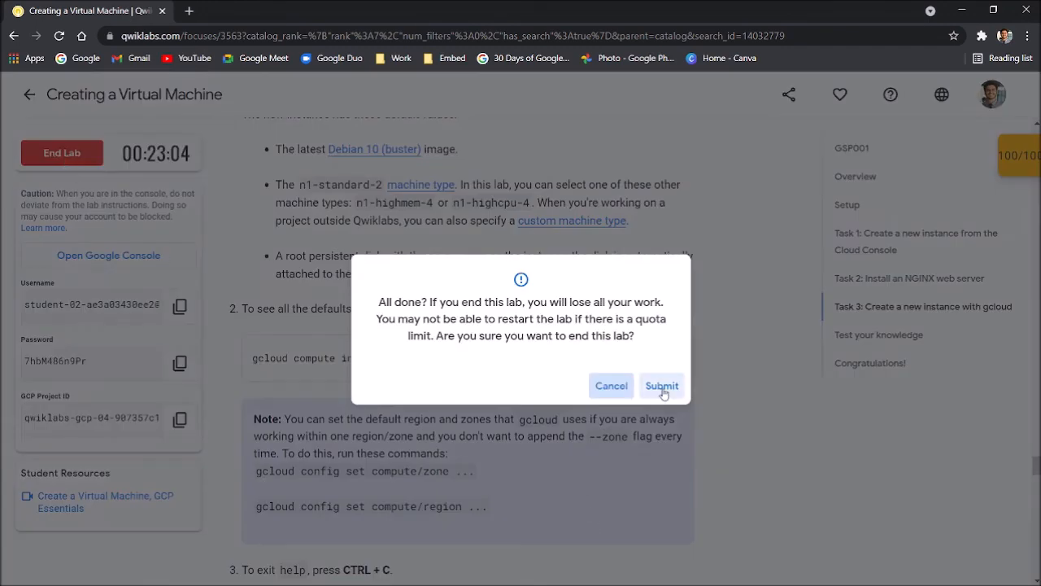
{"action": "left_click", "coordinate": [664, 388]}
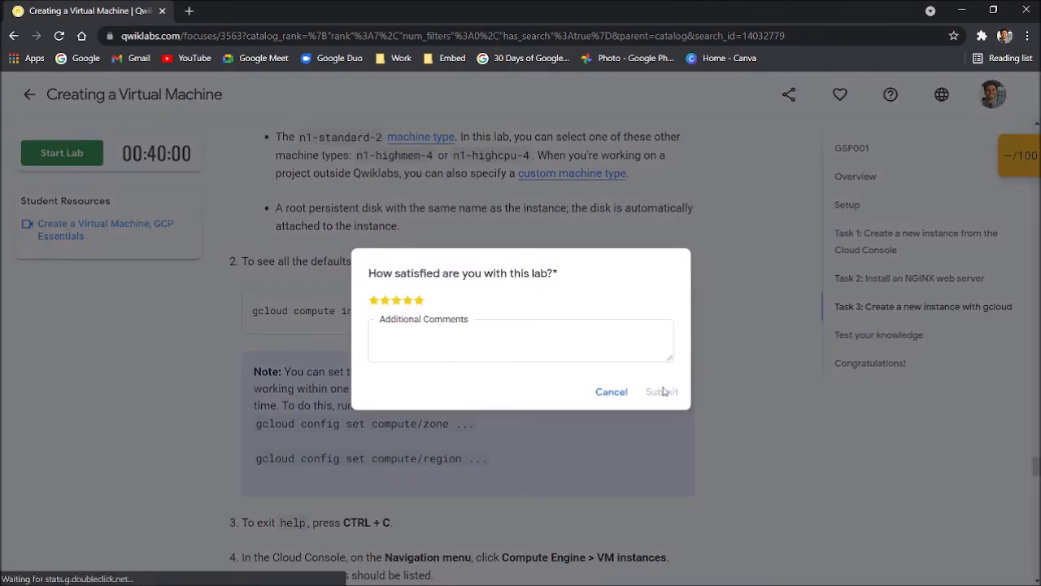
{"action": "left_click", "coordinate": [420, 301]}
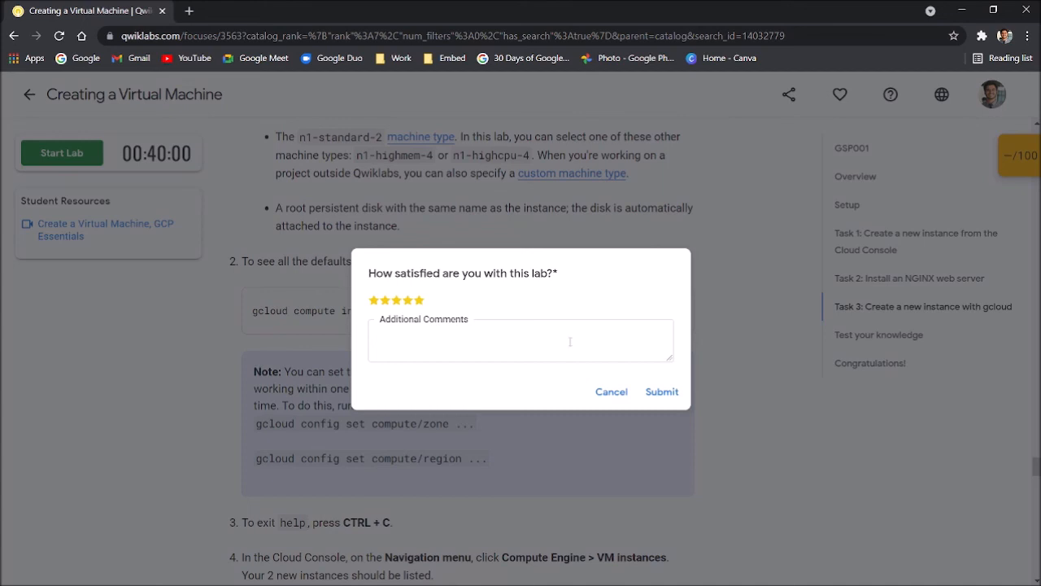
{"action": "left_click", "coordinate": [662, 393]}
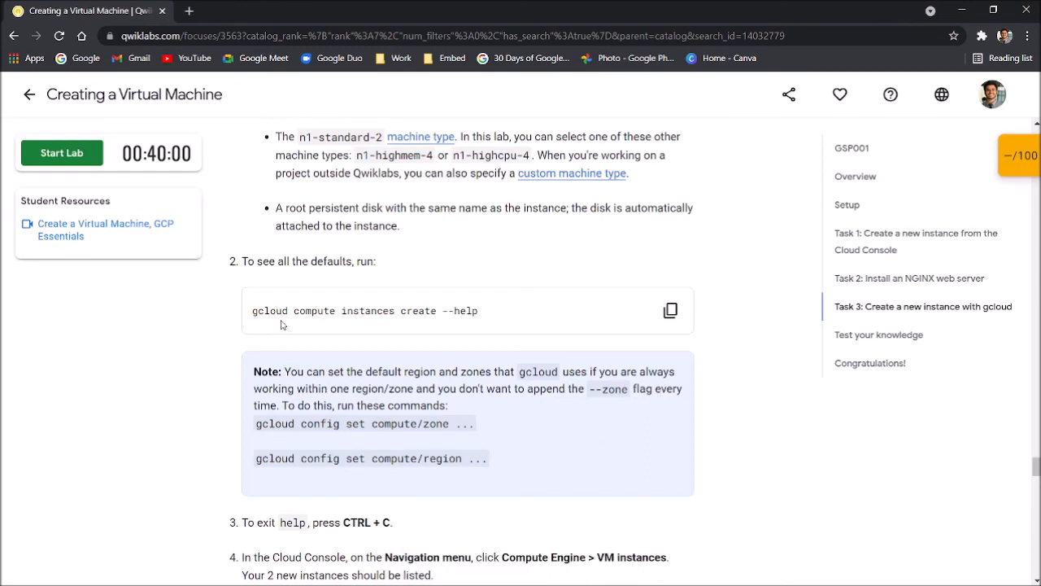
Leave the lab page, open the Qwiklabs profile's activity list, and highlight the "Creating a Virtual Machine" entry to check its completion
{"action": "key", "text": "Home"}
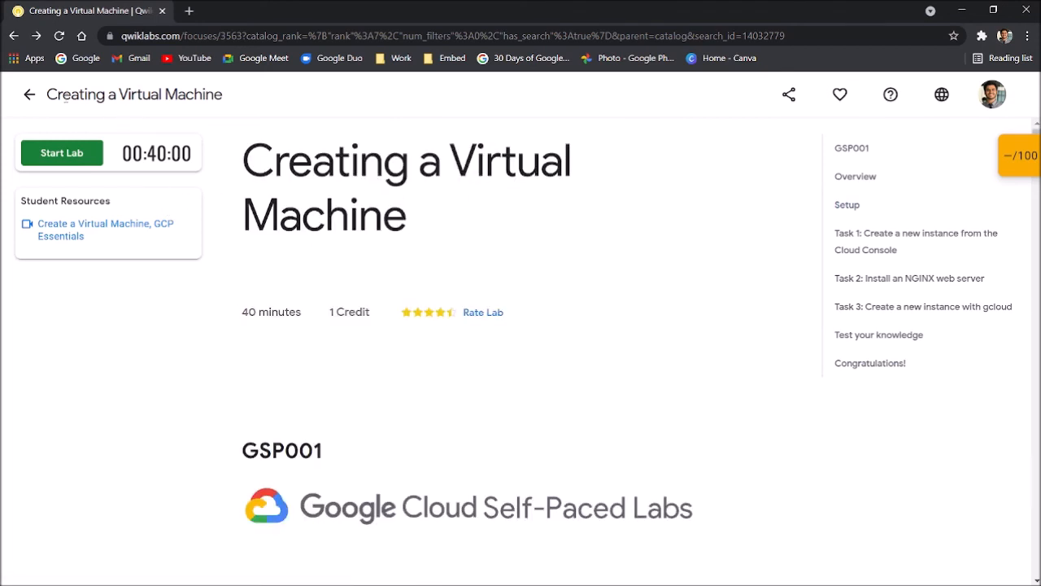
{"action": "left_click", "coordinate": [30, 96]}
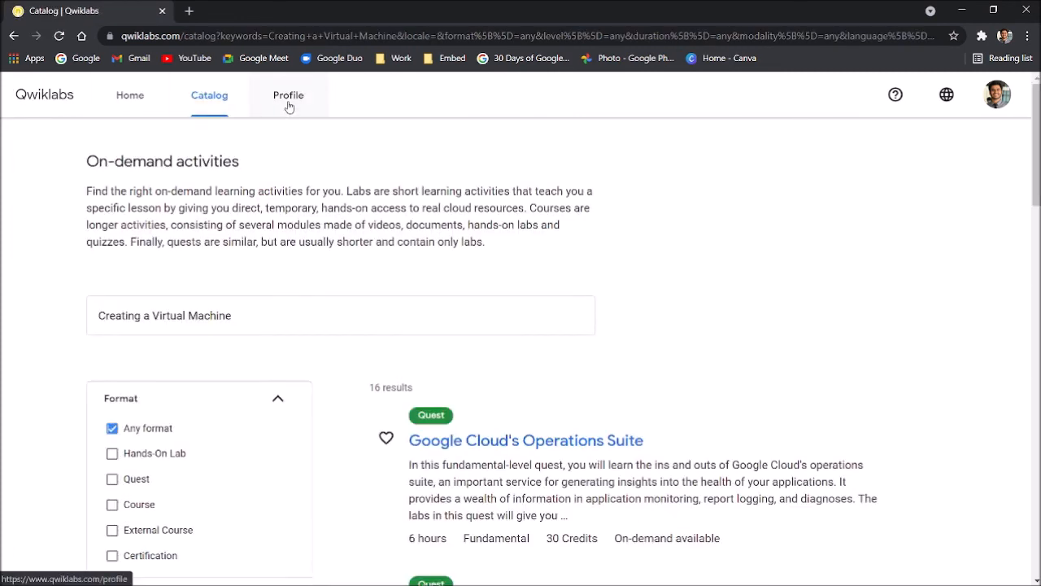
{"action": "left_click", "coordinate": [289, 102]}
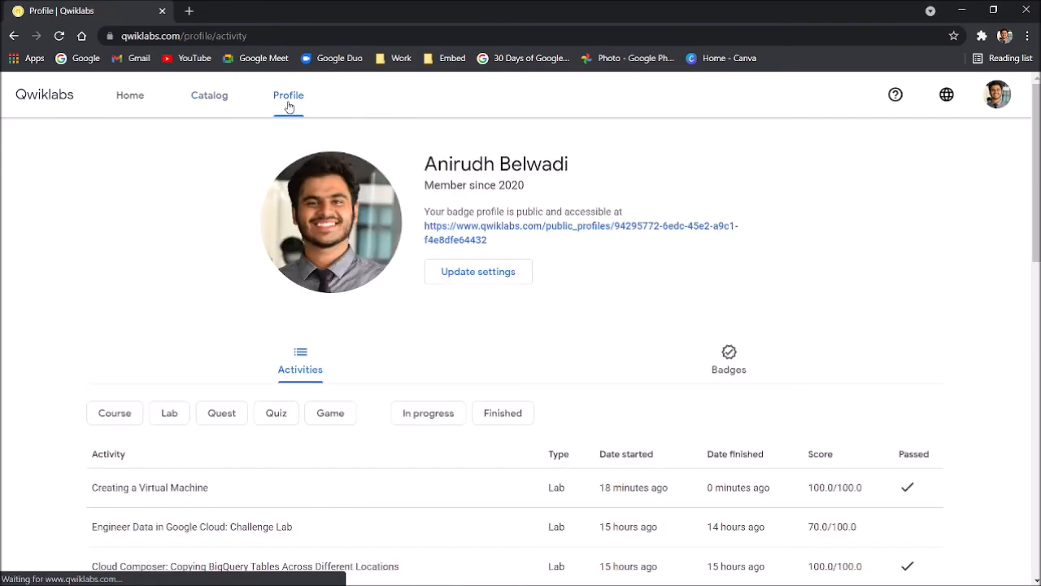
{"action": "left_click_drag", "start_coordinate": [92, 487], "coordinate": [218, 491]}
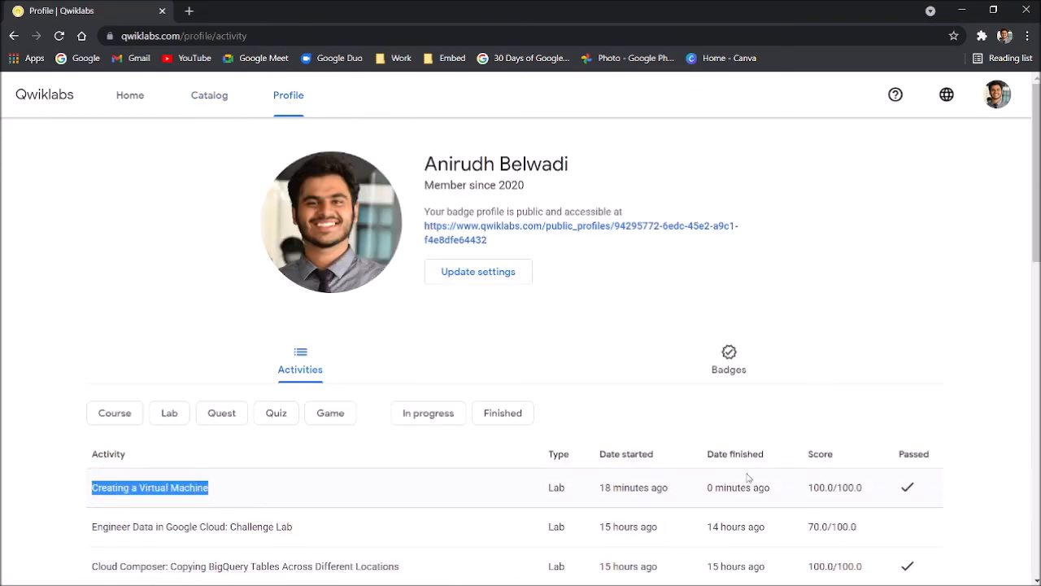